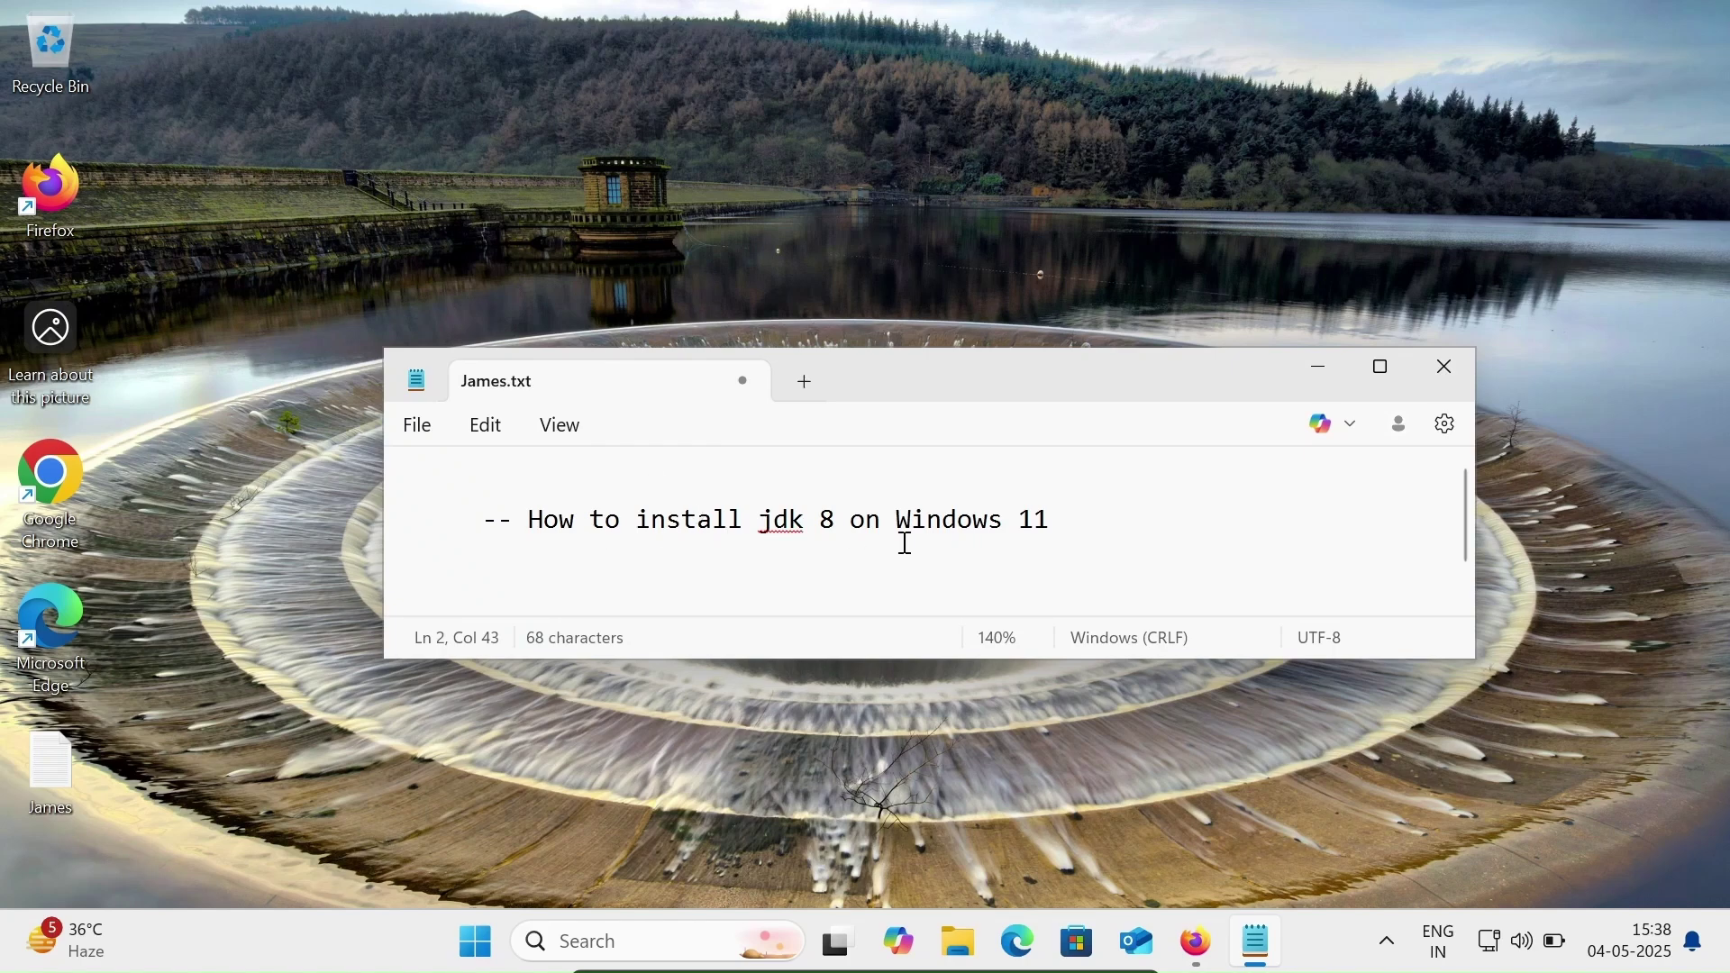
Launch Command Prompt from the Windows search after minimizing Notepad
{"action": "left_click", "coordinate": [1319, 368]}
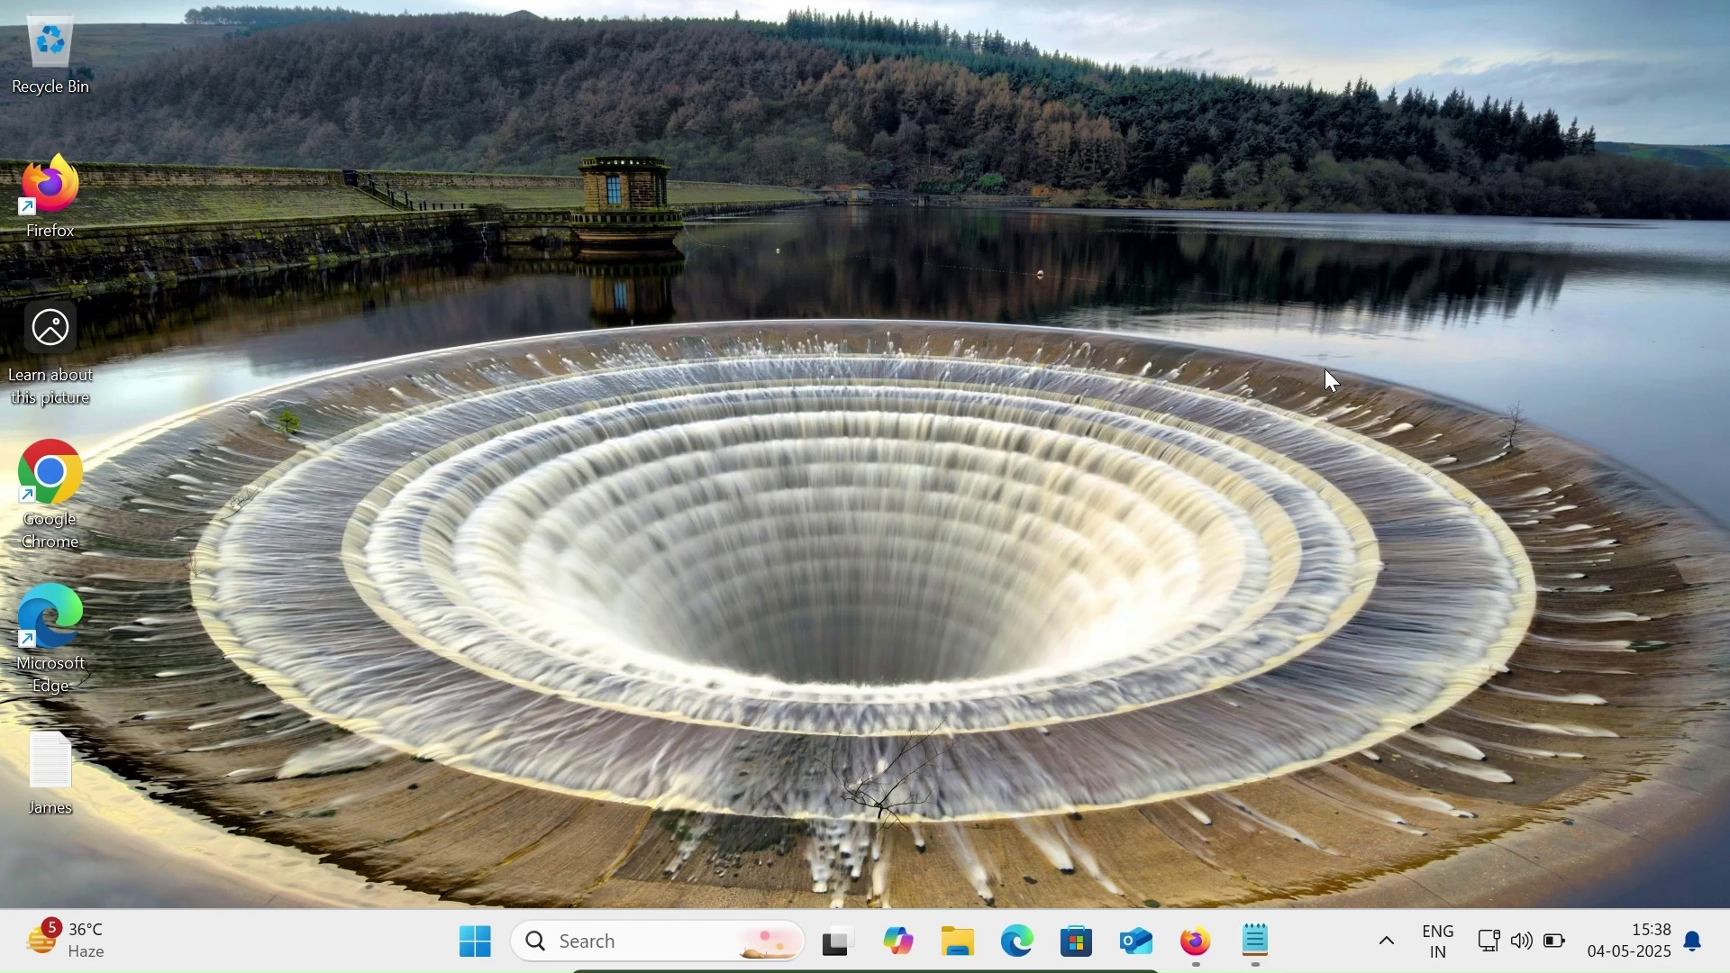
{"action": "left_click", "coordinate": [620, 940]}
{"action": "type", "text": "cmd"}
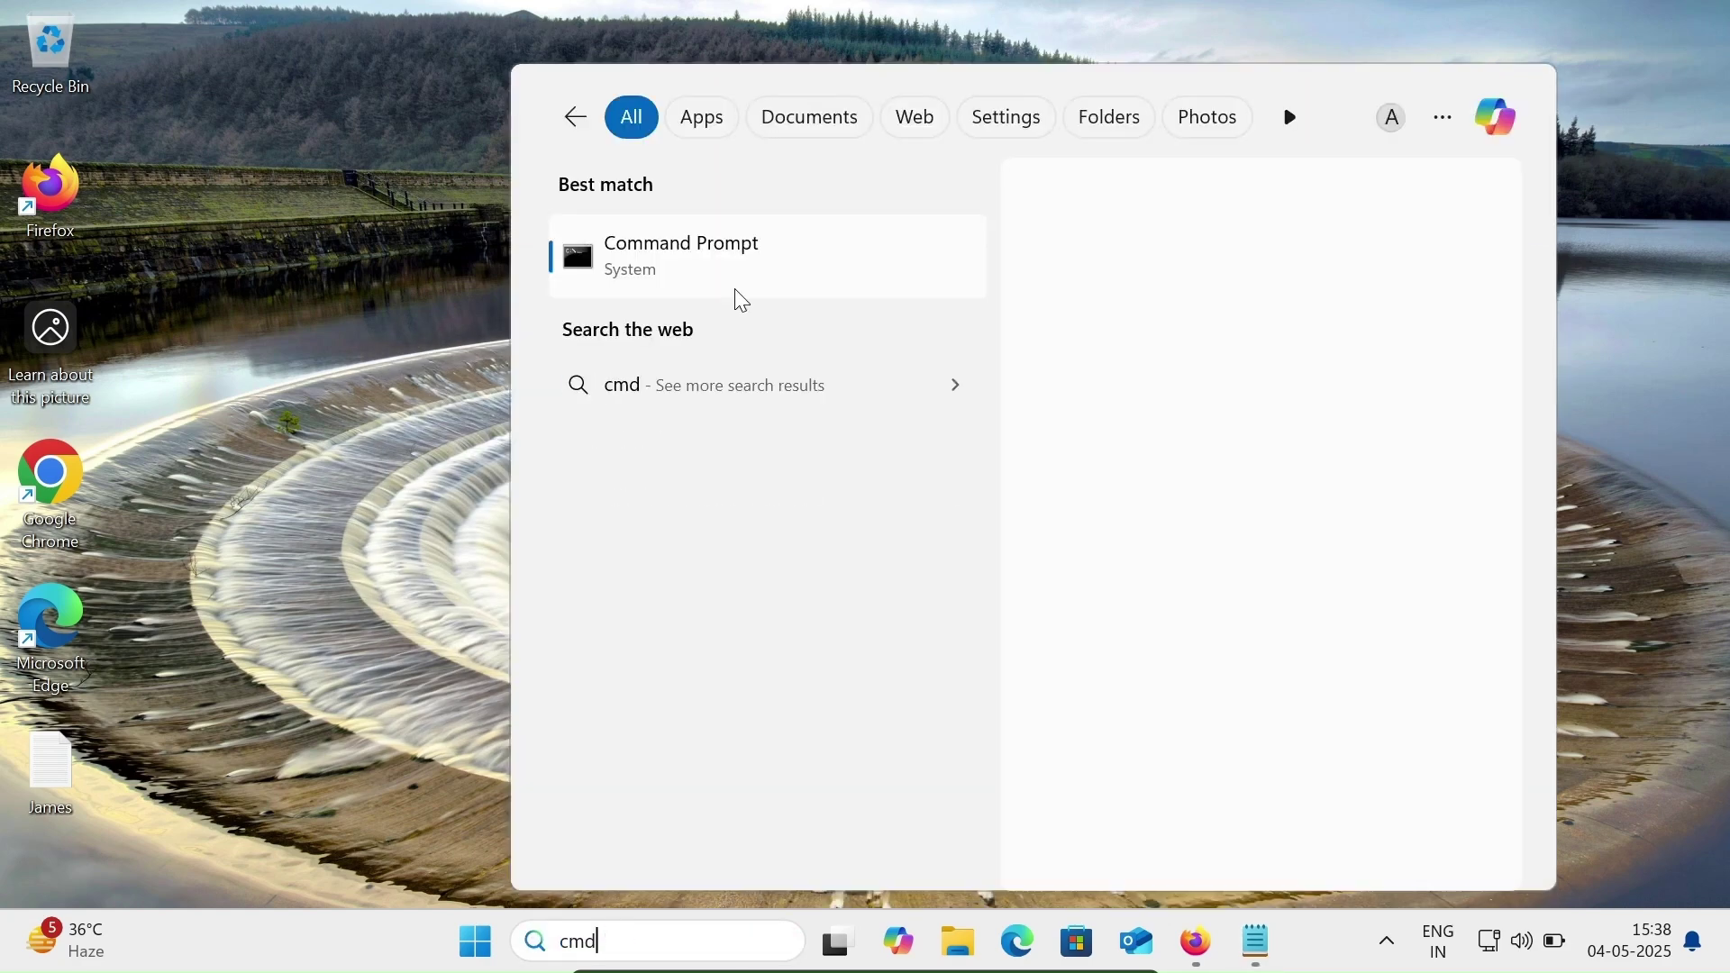
{"action": "left_click", "coordinate": [650, 264]}
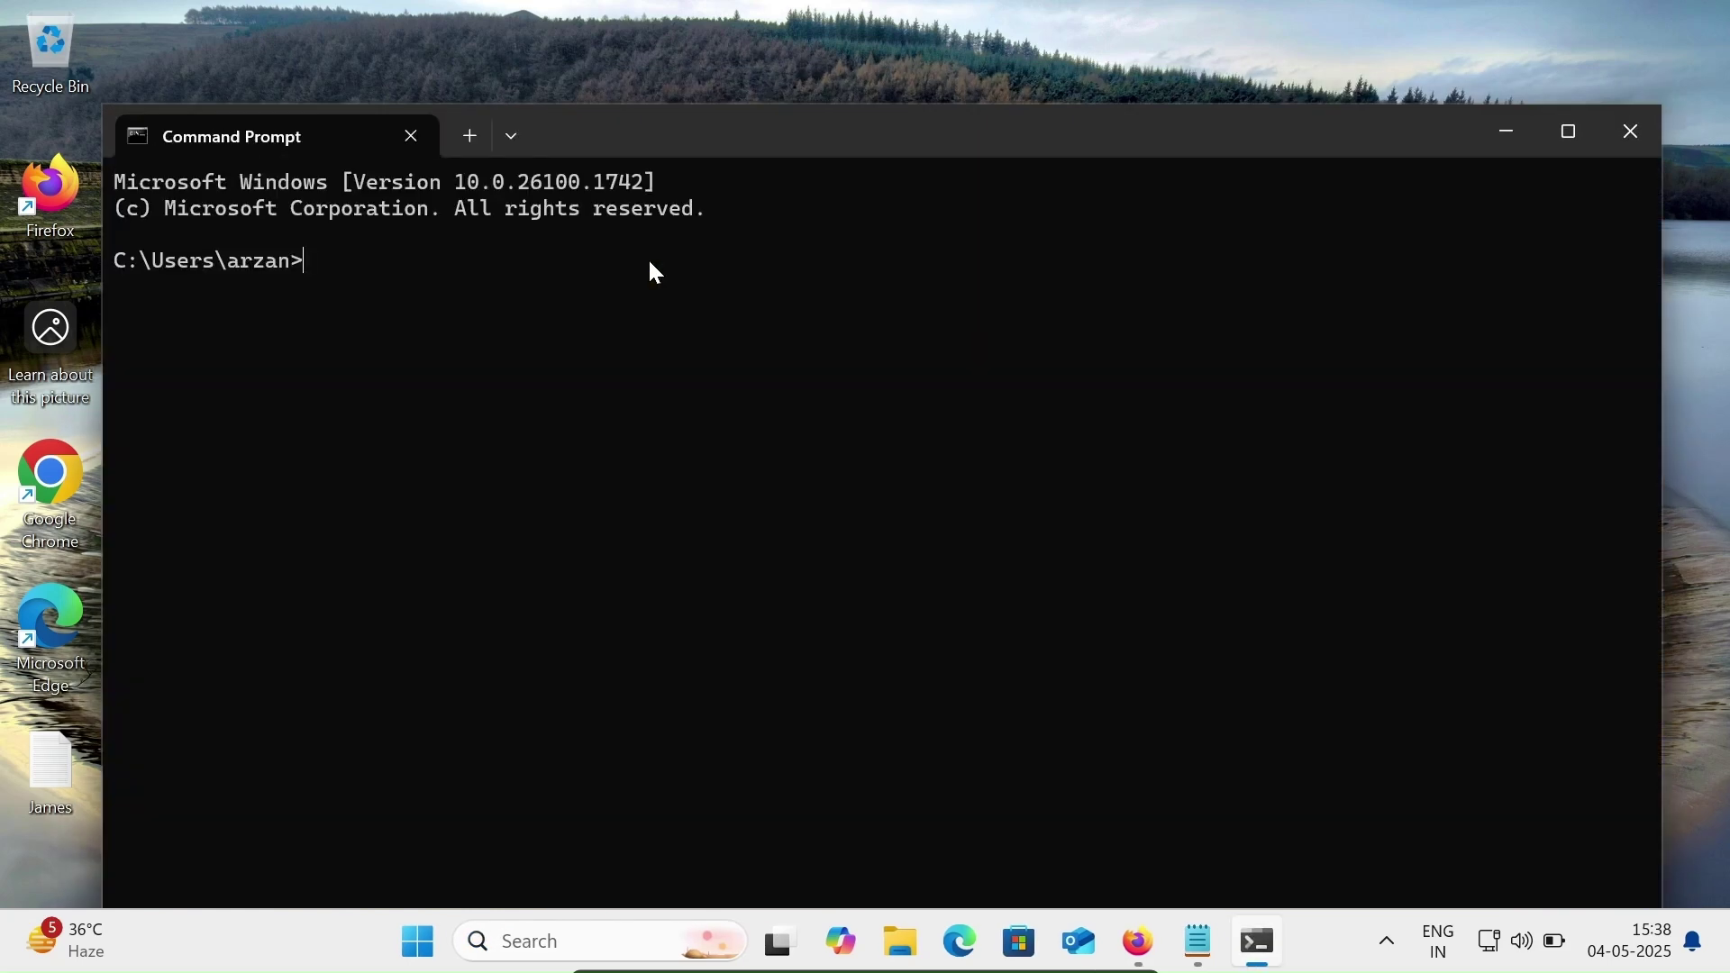
{"action": "type", "text": "java"}
Run 'java' and 'java --version', see both unrecognized, then close the terminal
{"action": "key", "text": "Return"}
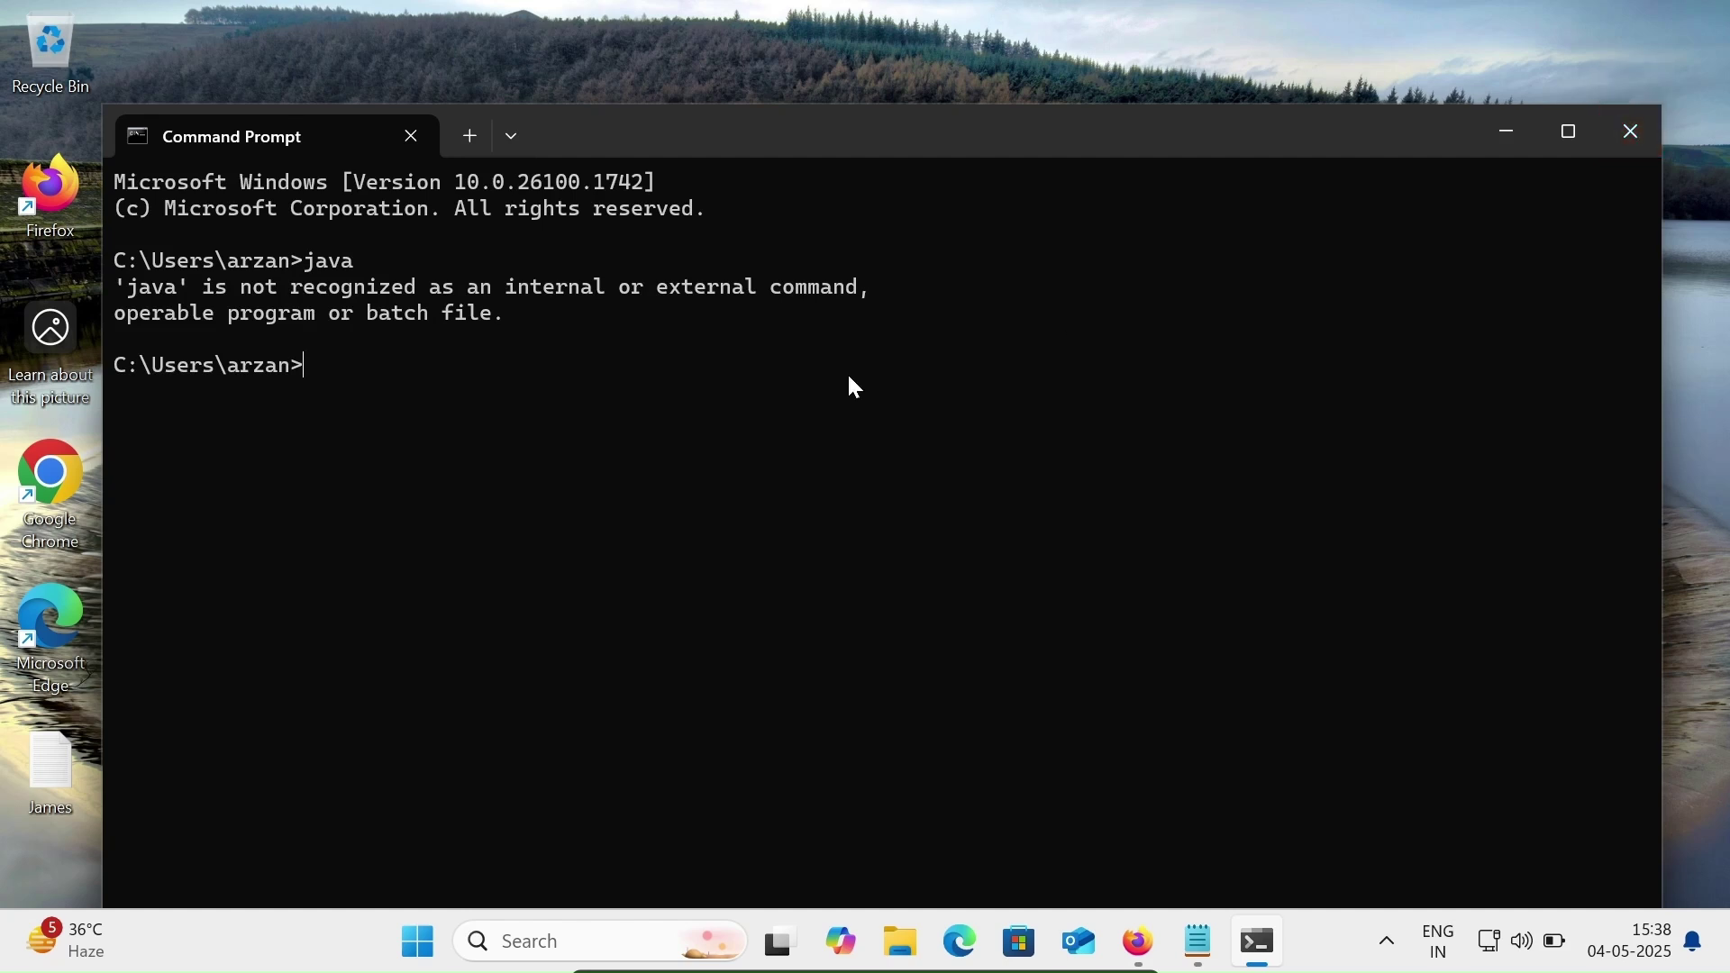
{"action": "type", "text": "java --"}
{"action": "type", "text": "version"}
{"action": "key", "text": "Return"}
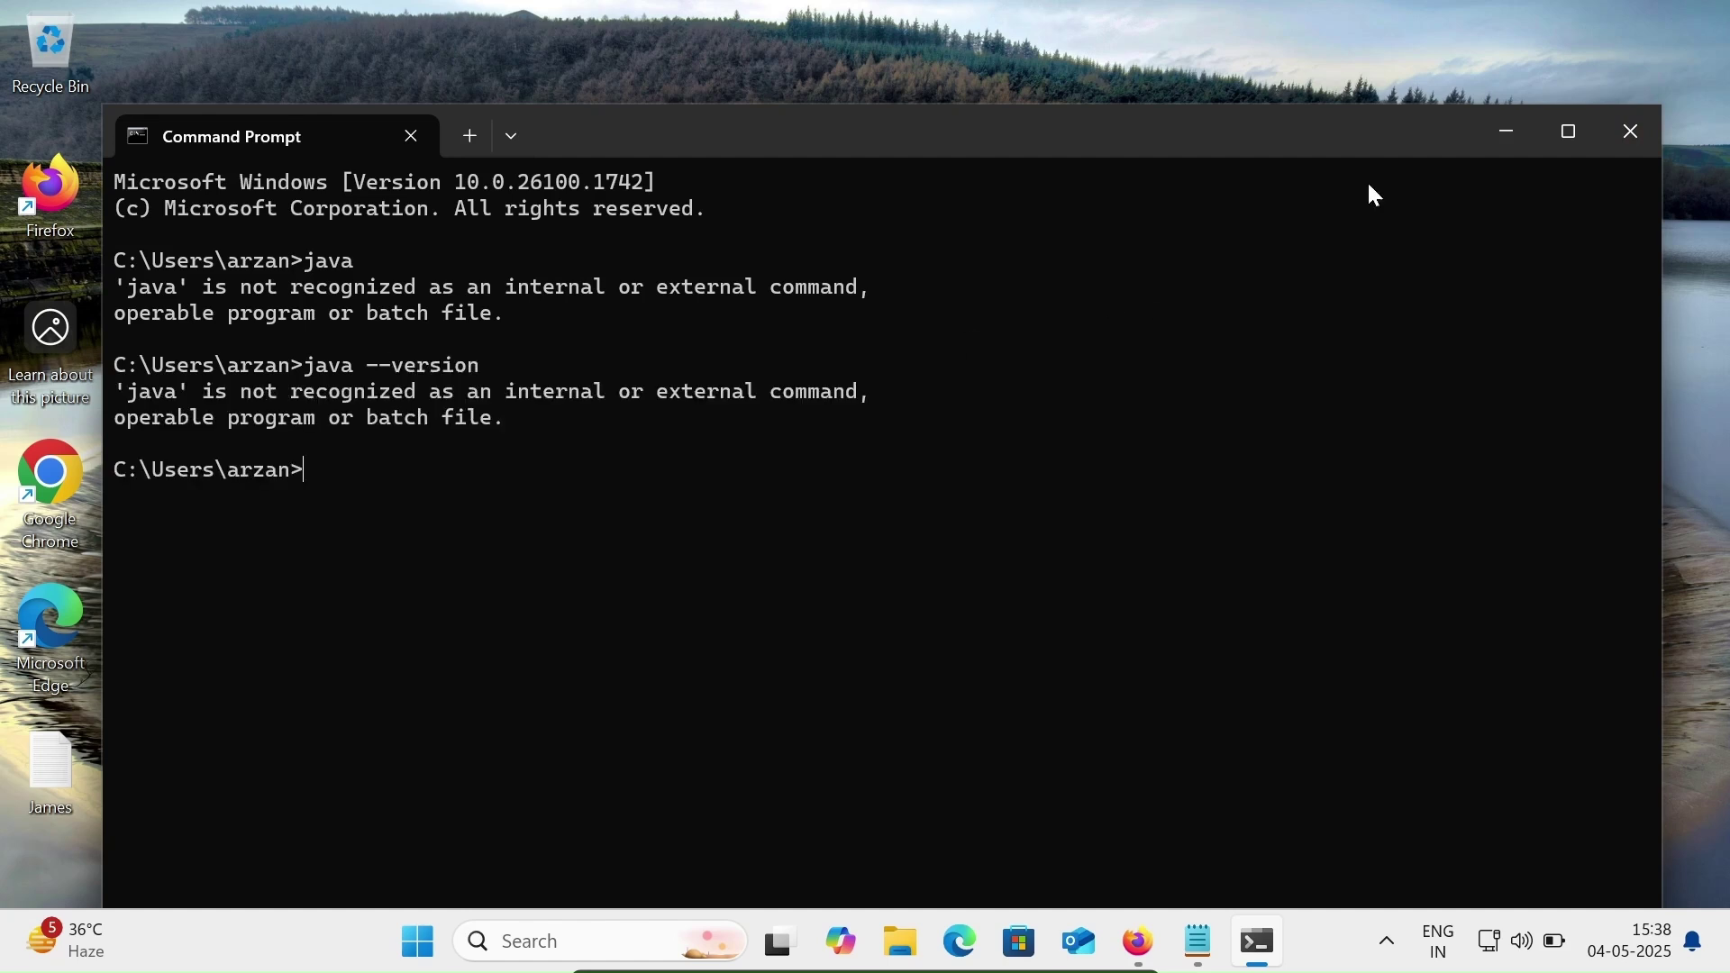
{"action": "left_click", "coordinate": [1621, 129]}
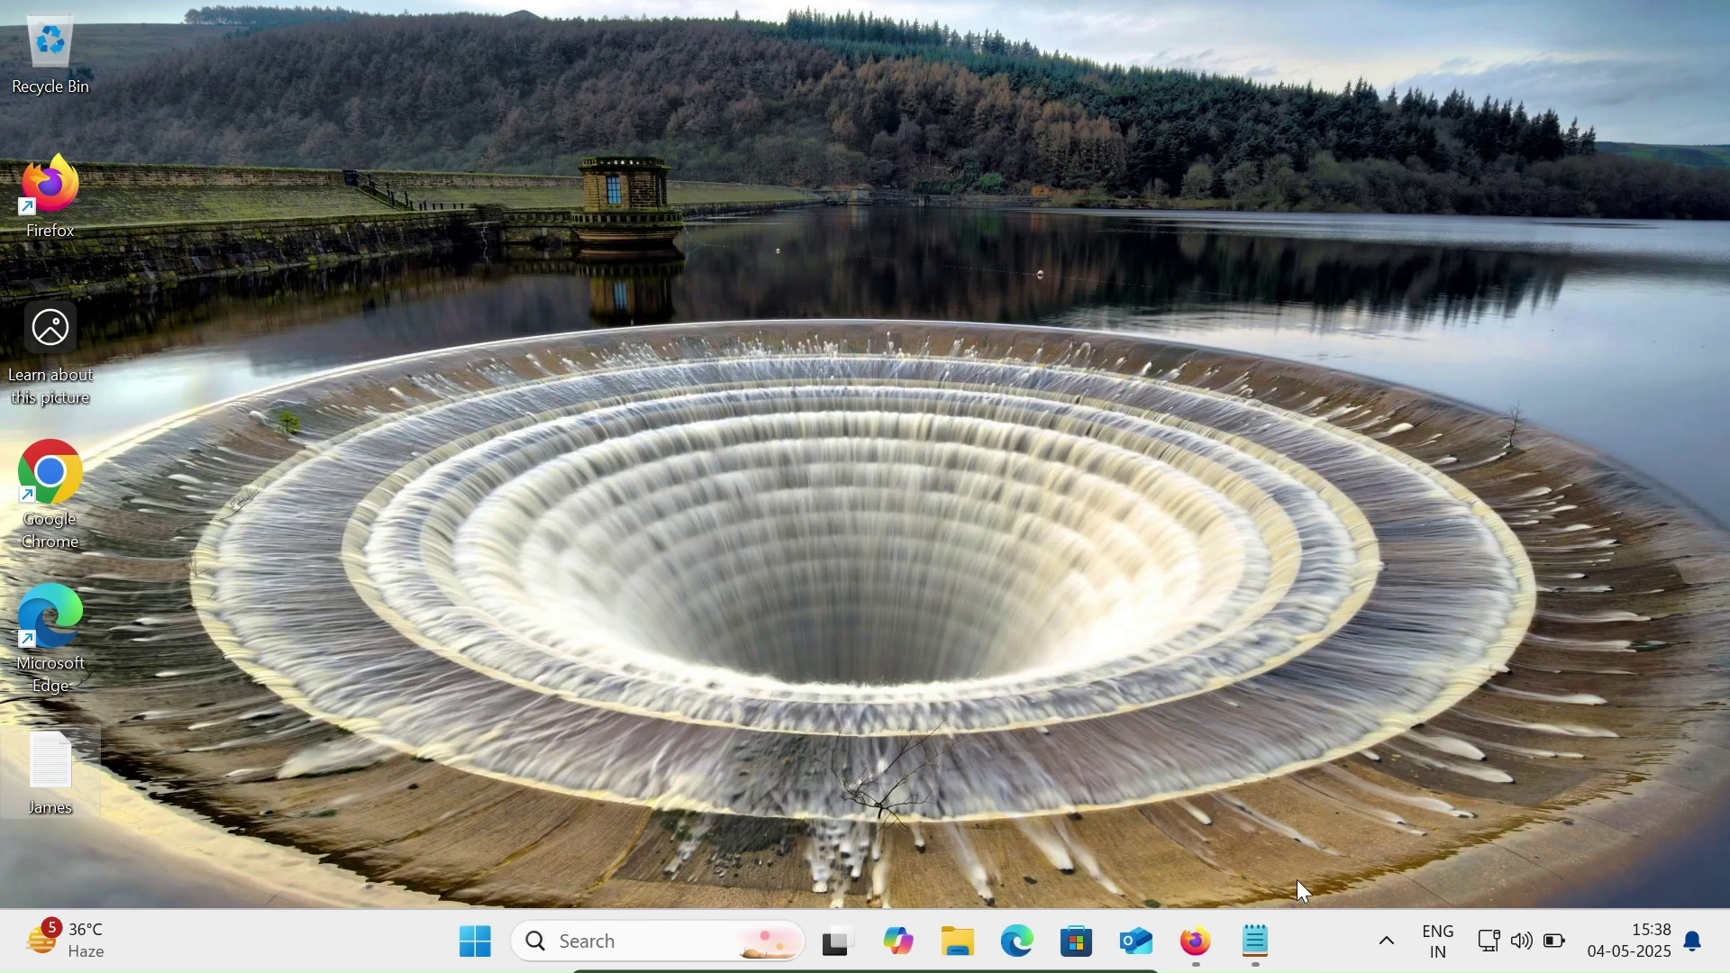
Switch back to Firefox and go to the Java SE 8 Archive Downloads page
{"action": "left_click", "coordinate": [1256, 941]}
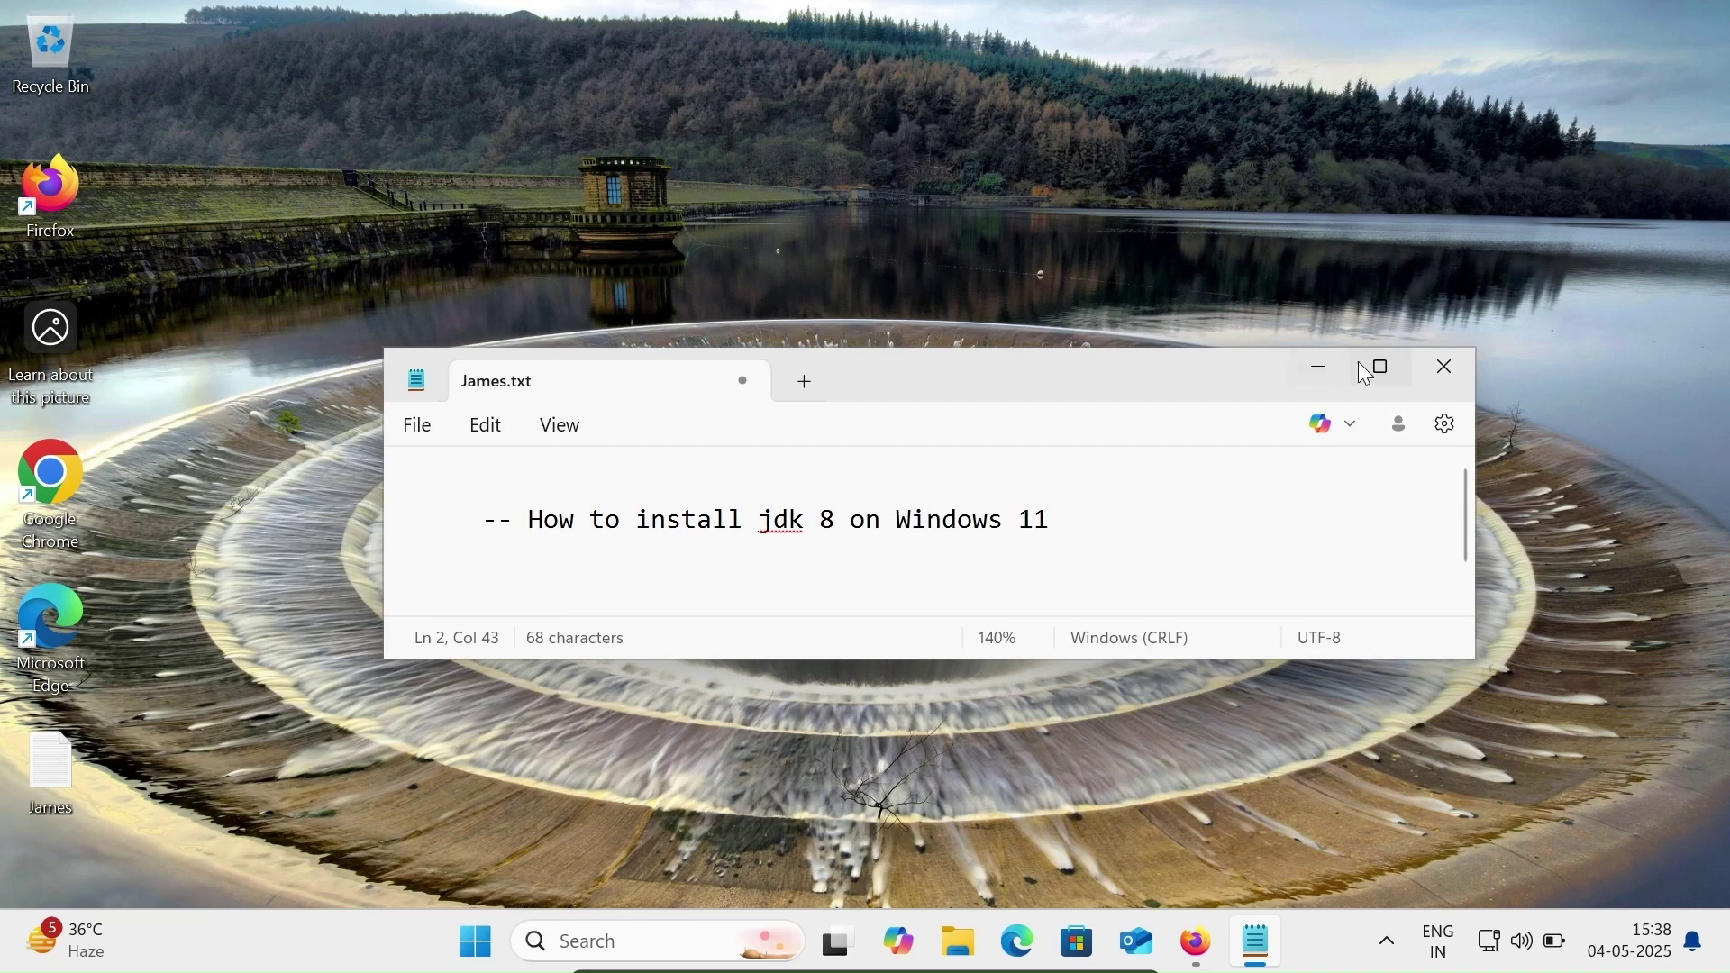
{"action": "left_click", "coordinate": [1312, 362]}
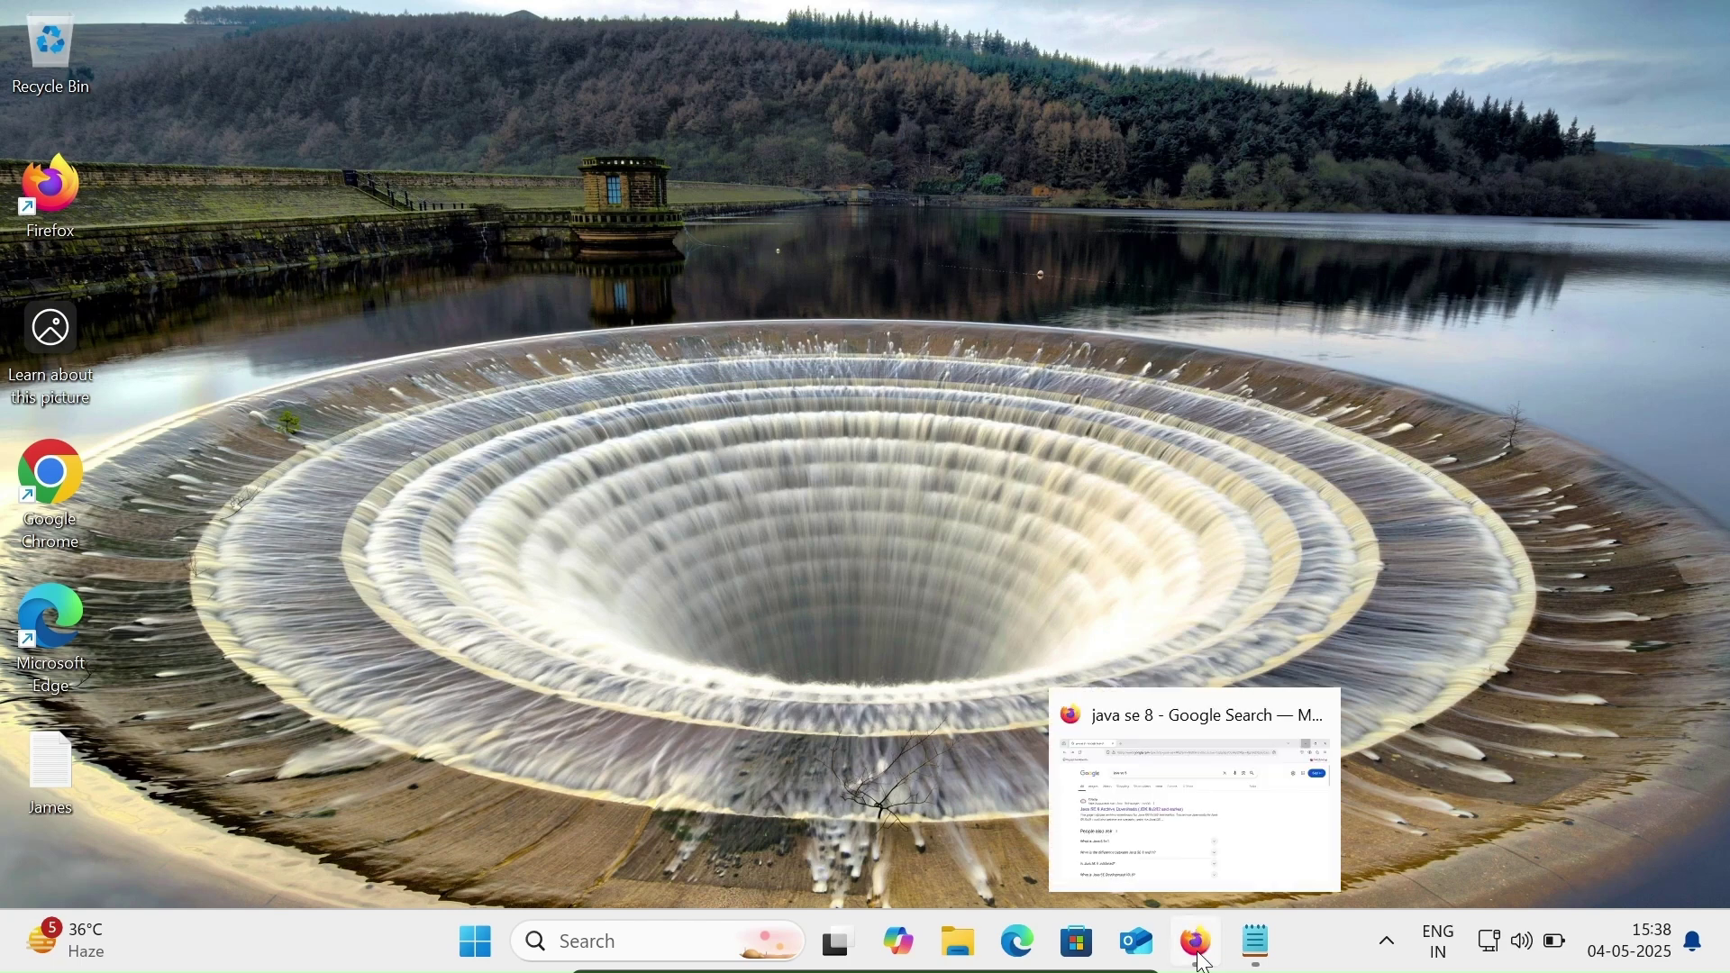
{"action": "key", "text": "alt+Tab"}
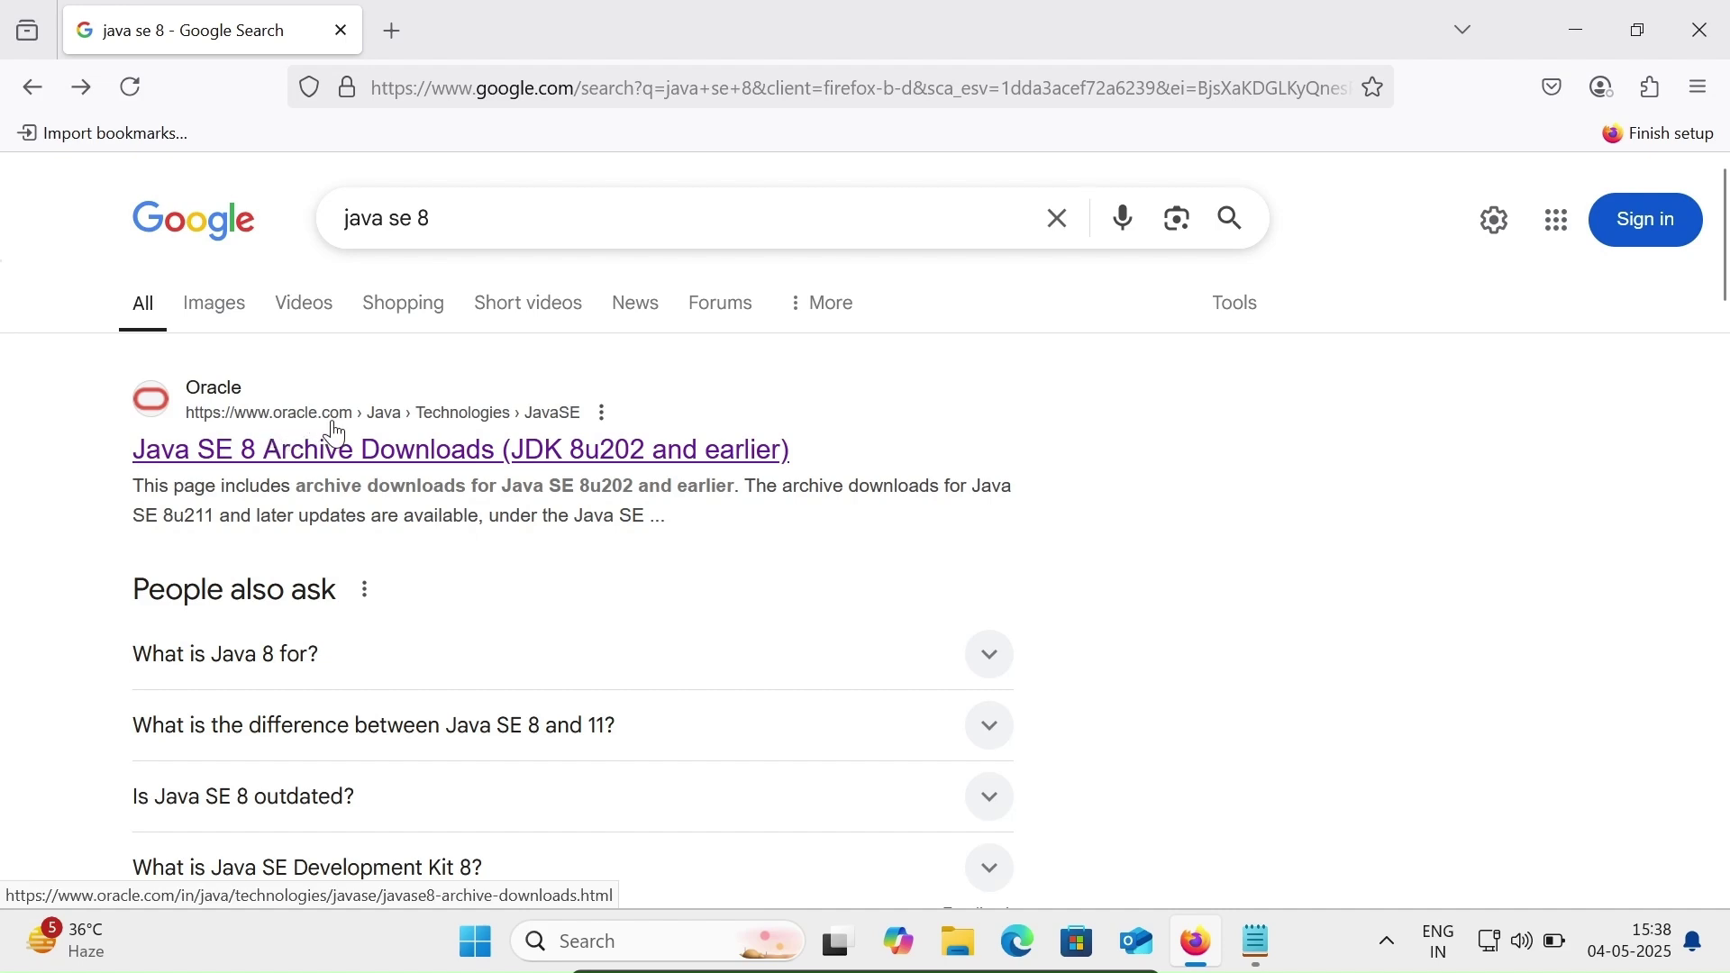
{"action": "left_click", "coordinate": [383, 455]}
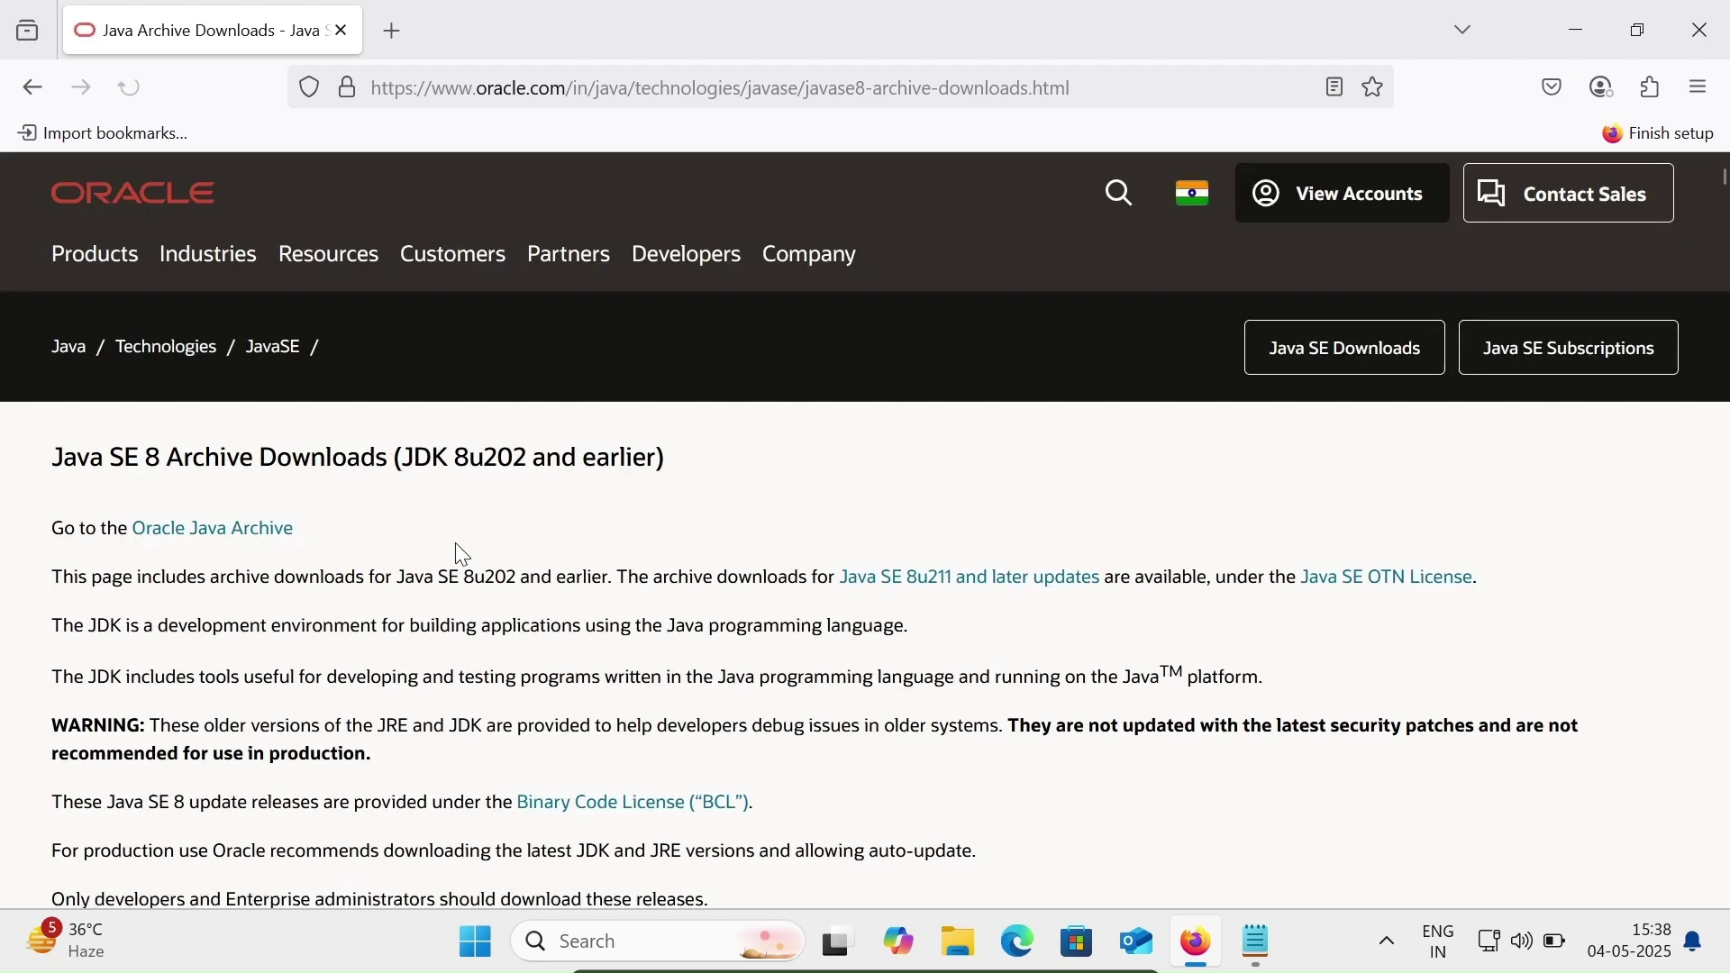
{"action": "scroll", "coordinate": [457, 552], "scroll_direction": "down", "scroll_amount": 3}
{"action": "scroll", "coordinate": [457, 551], "scroll_direction": "down", "scroll_amount": 3}
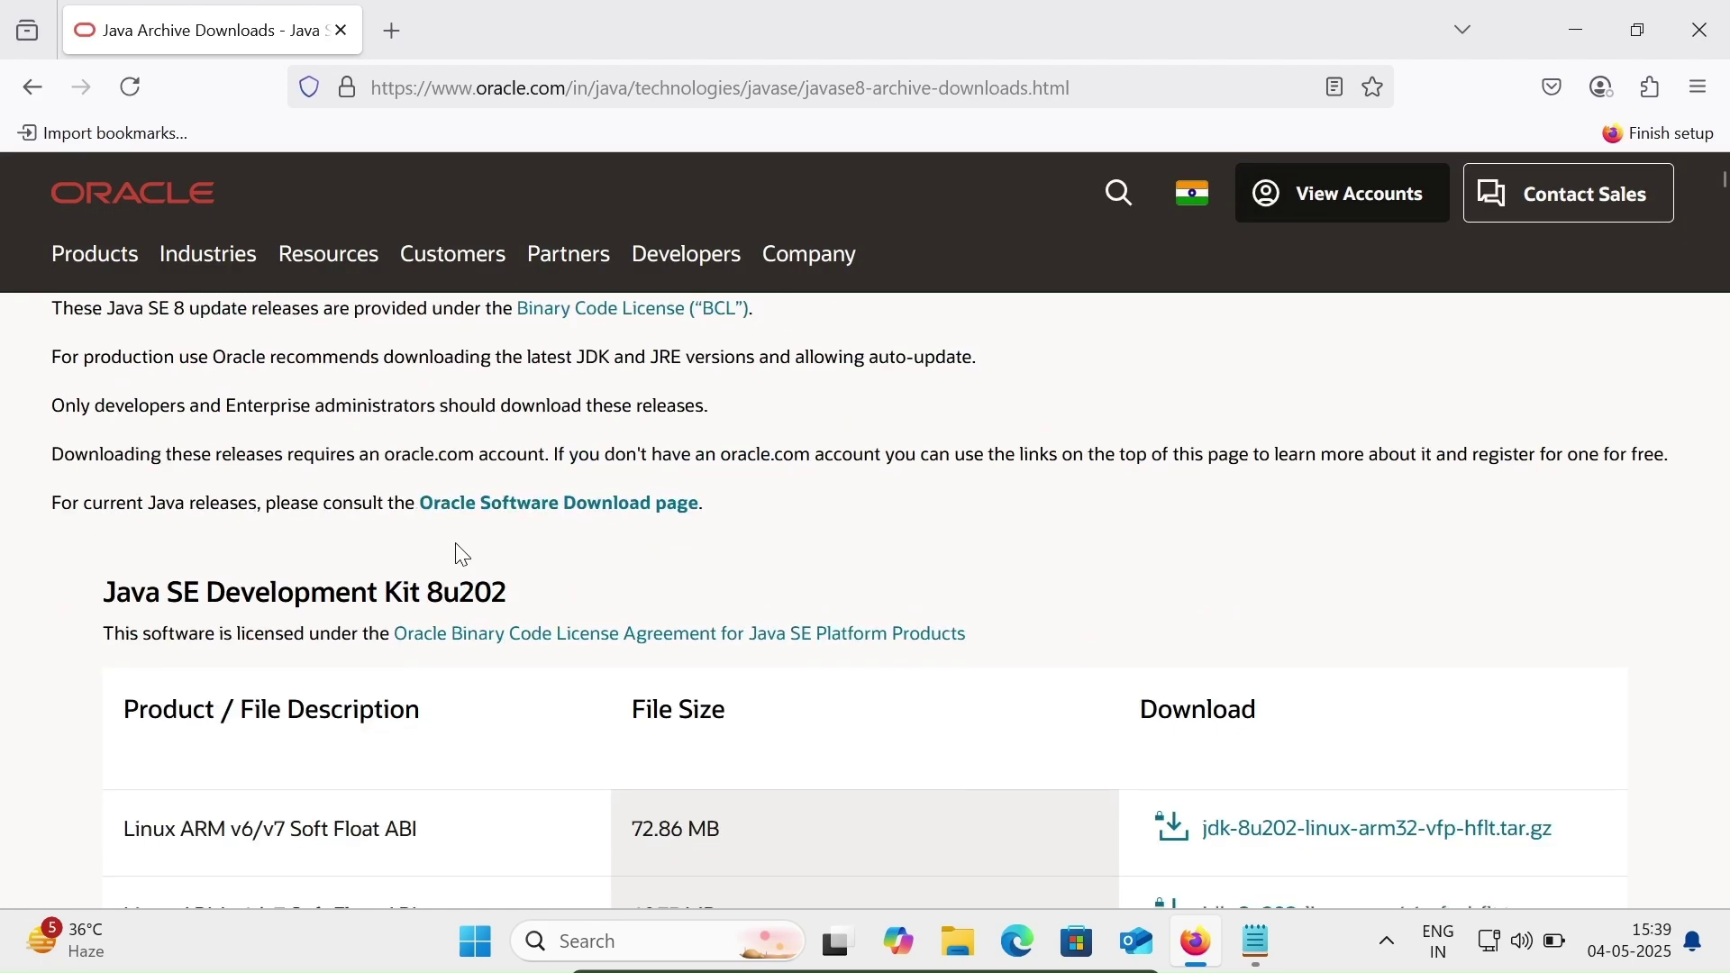
{"action": "scroll", "coordinate": [462, 555], "scroll_direction": "down", "scroll_amount": 3}
{"action": "scroll", "coordinate": [461, 555], "scroll_direction": "down", "scroll_amount": 1}
{"action": "scroll", "coordinate": [461, 554], "scroll_direction": "down", "scroll_amount": 1}
{"action": "scroll", "coordinate": [461, 555], "scroll_direction": "down", "scroll_amount": 2}
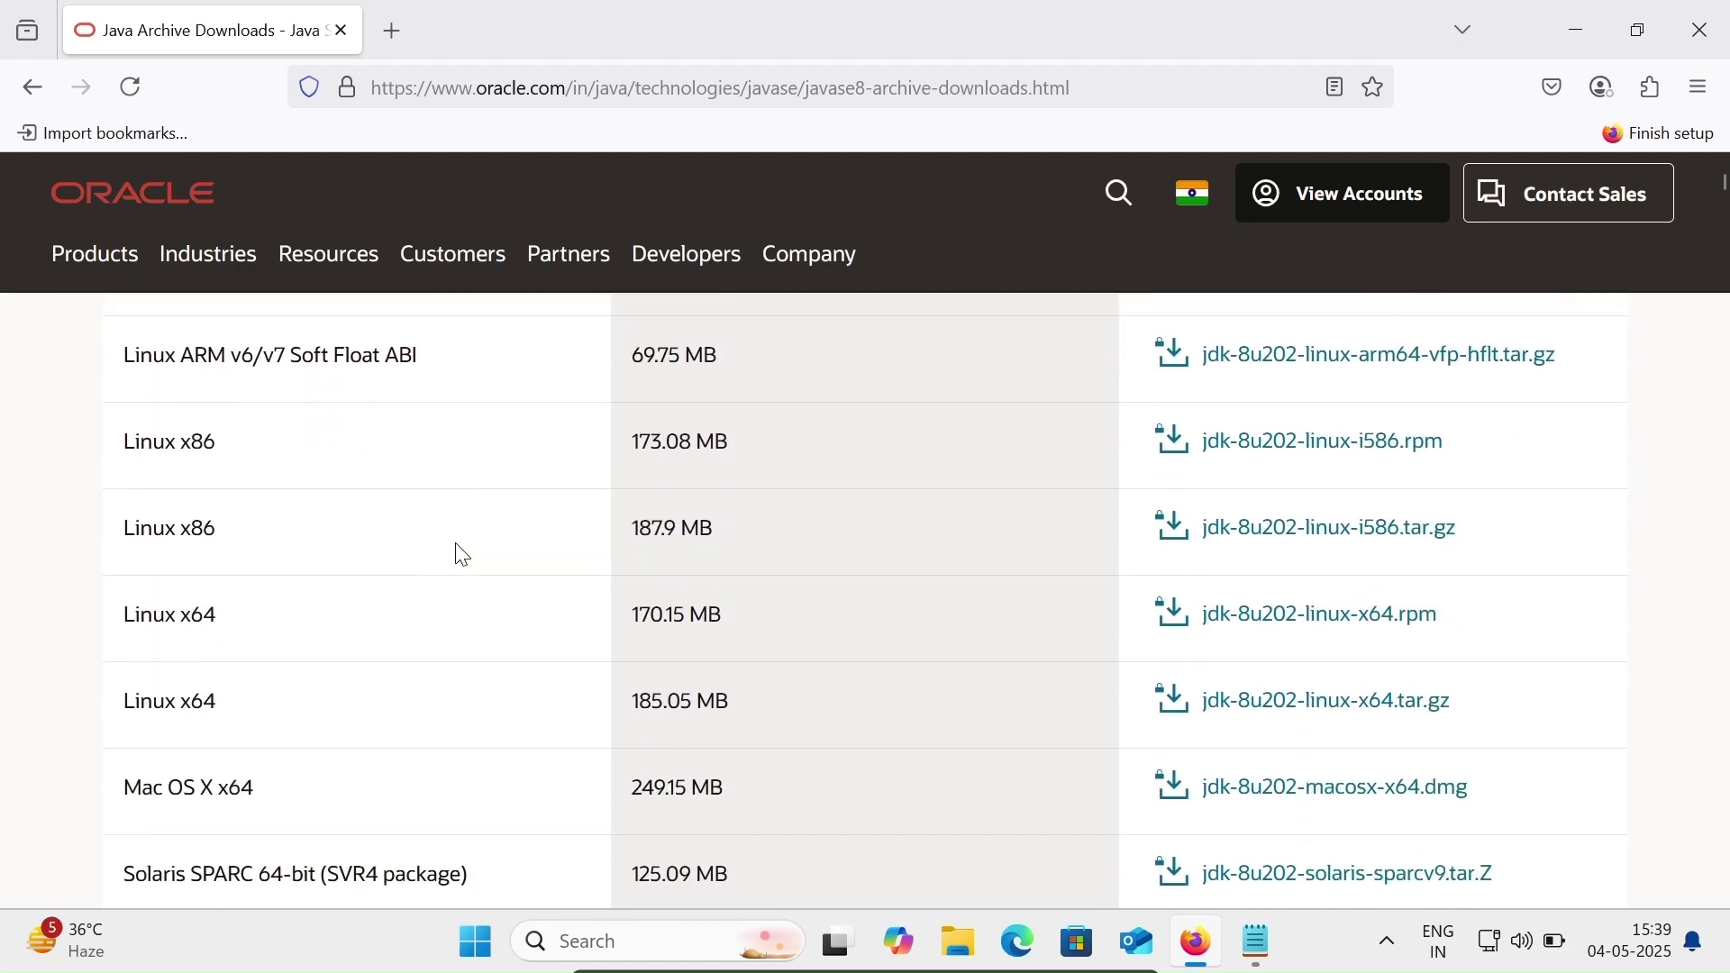
{"action": "scroll", "coordinate": [461, 554], "scroll_direction": "down", "scroll_amount": 2}
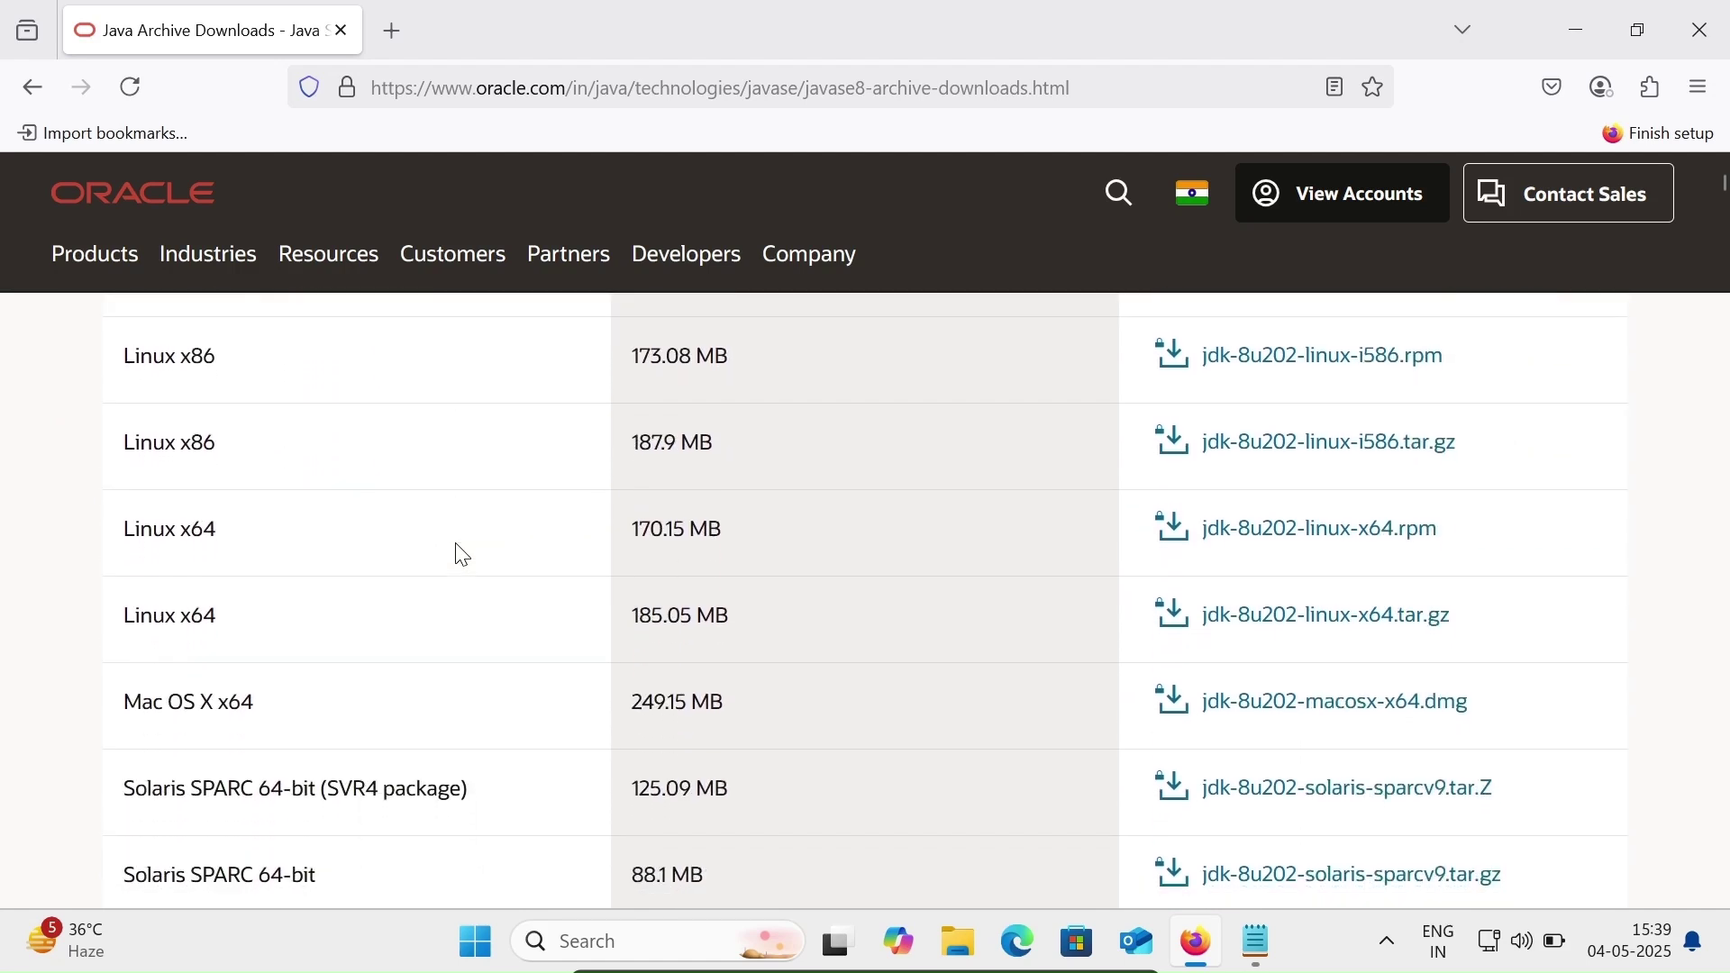
{"action": "scroll", "coordinate": [461, 555], "scroll_direction": "down", "scroll_amount": 3}
{"action": "scroll", "coordinate": [462, 554], "scroll_direction": "down", "scroll_amount": 2}
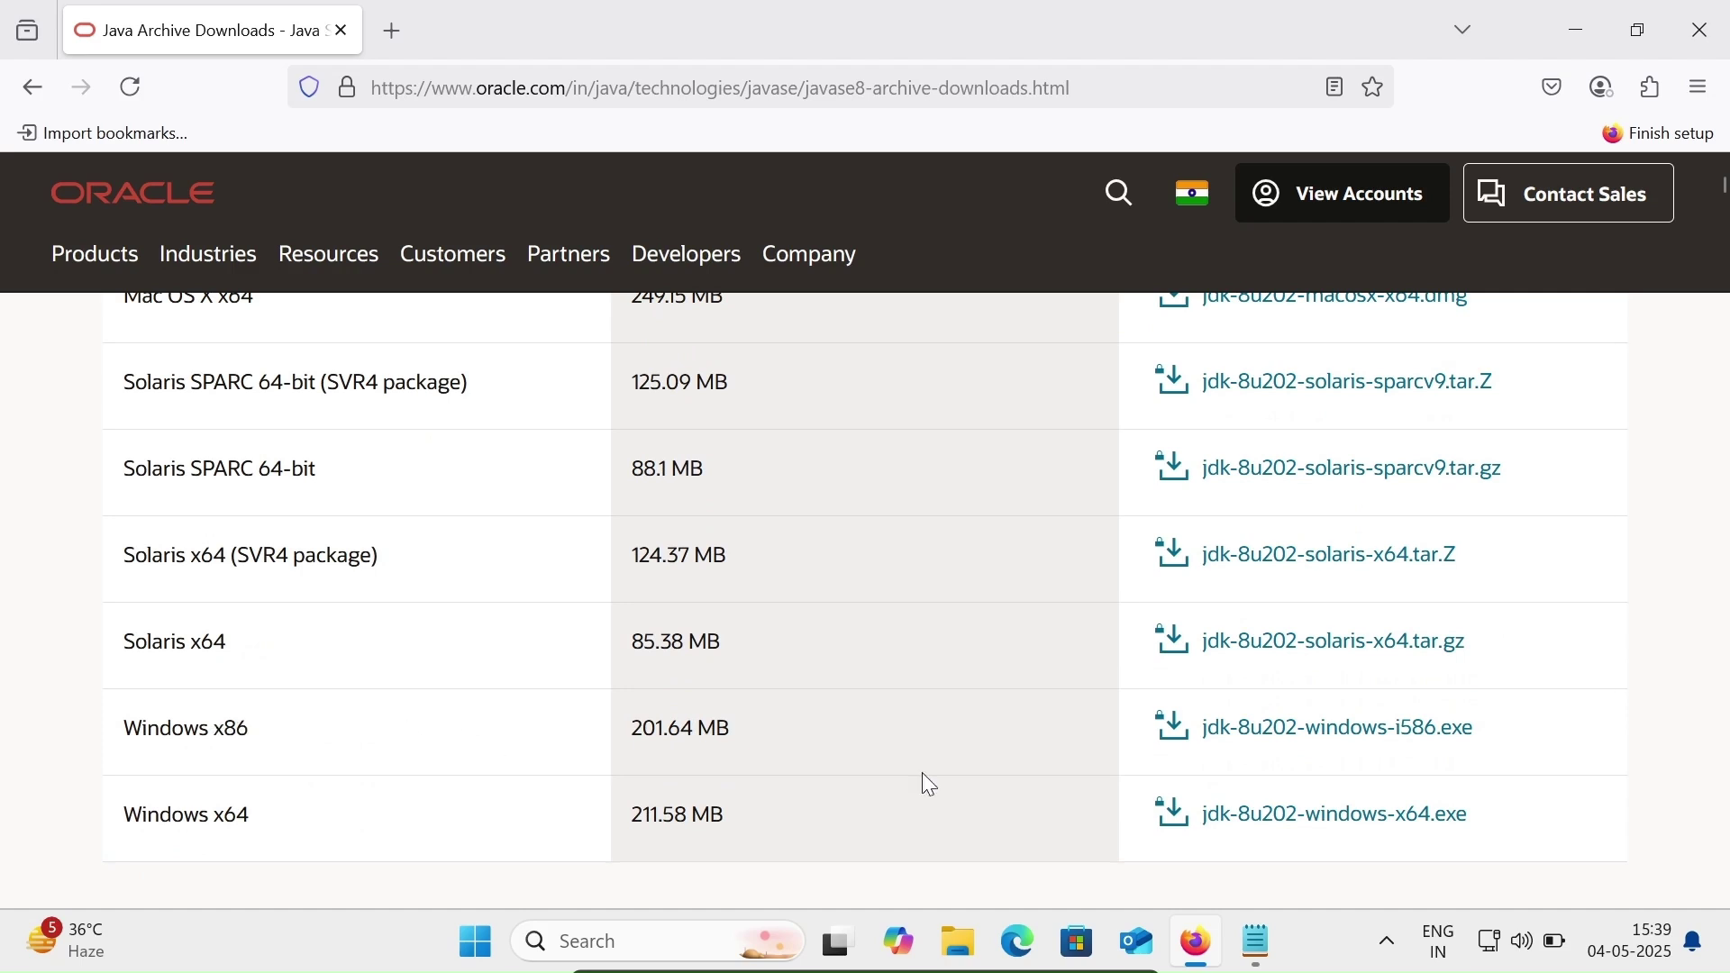
Request jdk-8u202-windows-x64.exe, accept the Oracle license, then minimize Firefox at the sign-in page
{"action": "left_click", "coordinate": [1320, 823]}
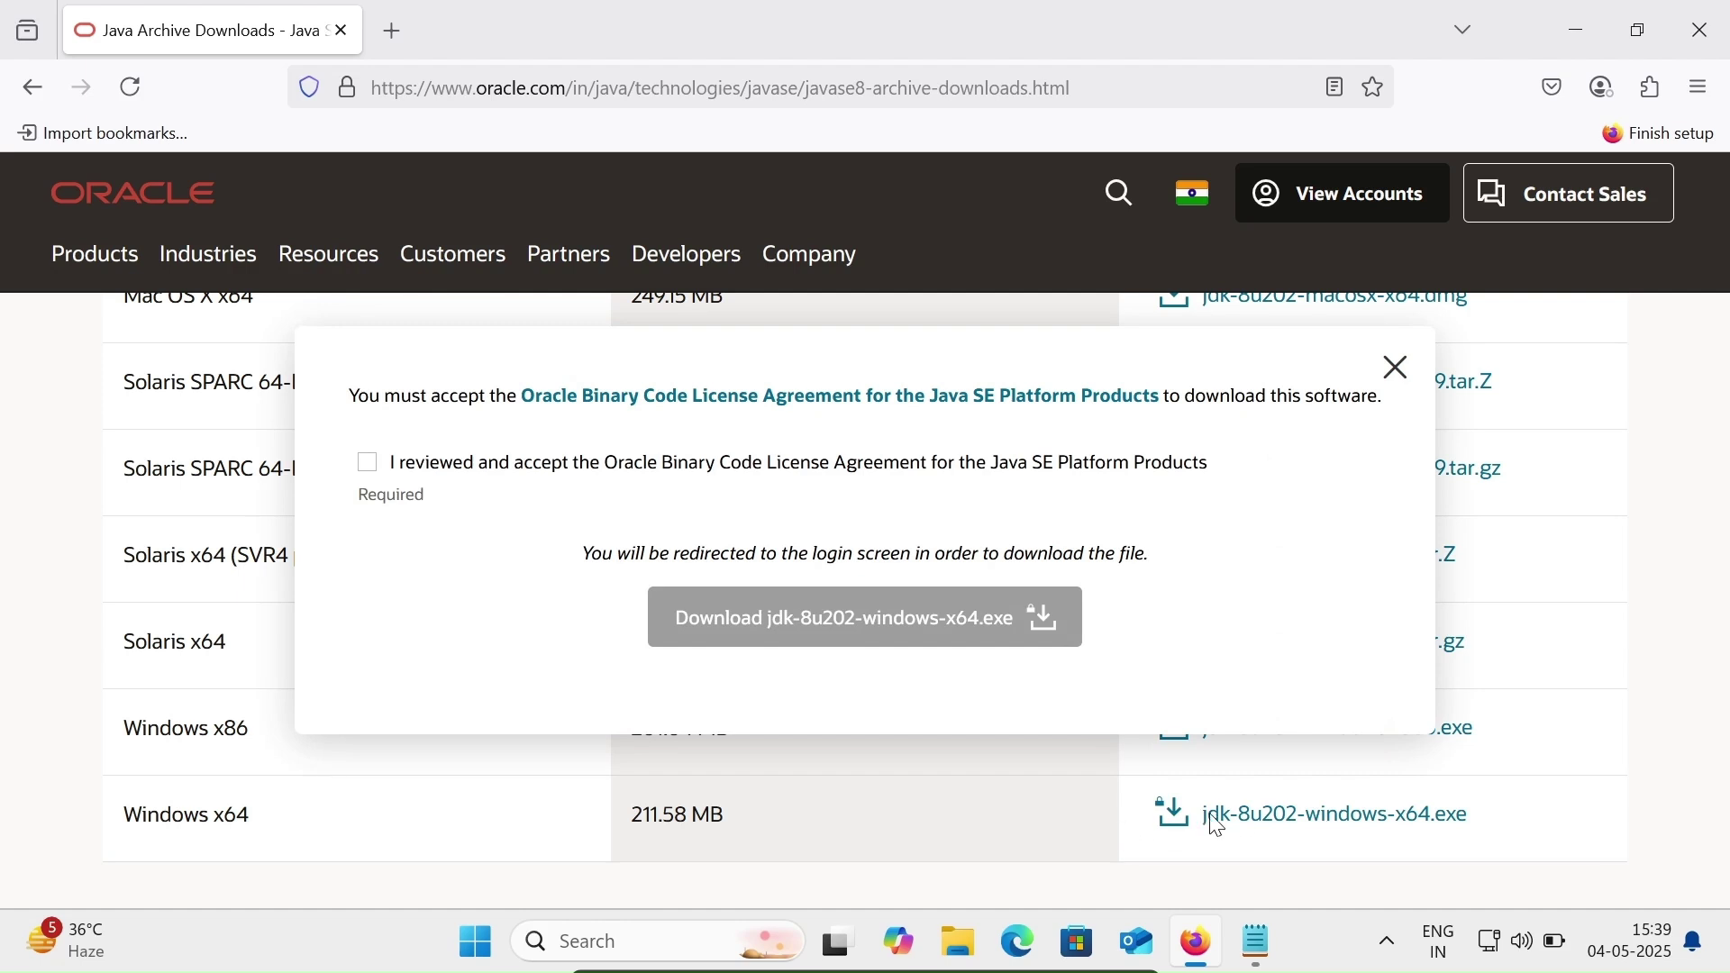
{"action": "left_click", "coordinate": [373, 469]}
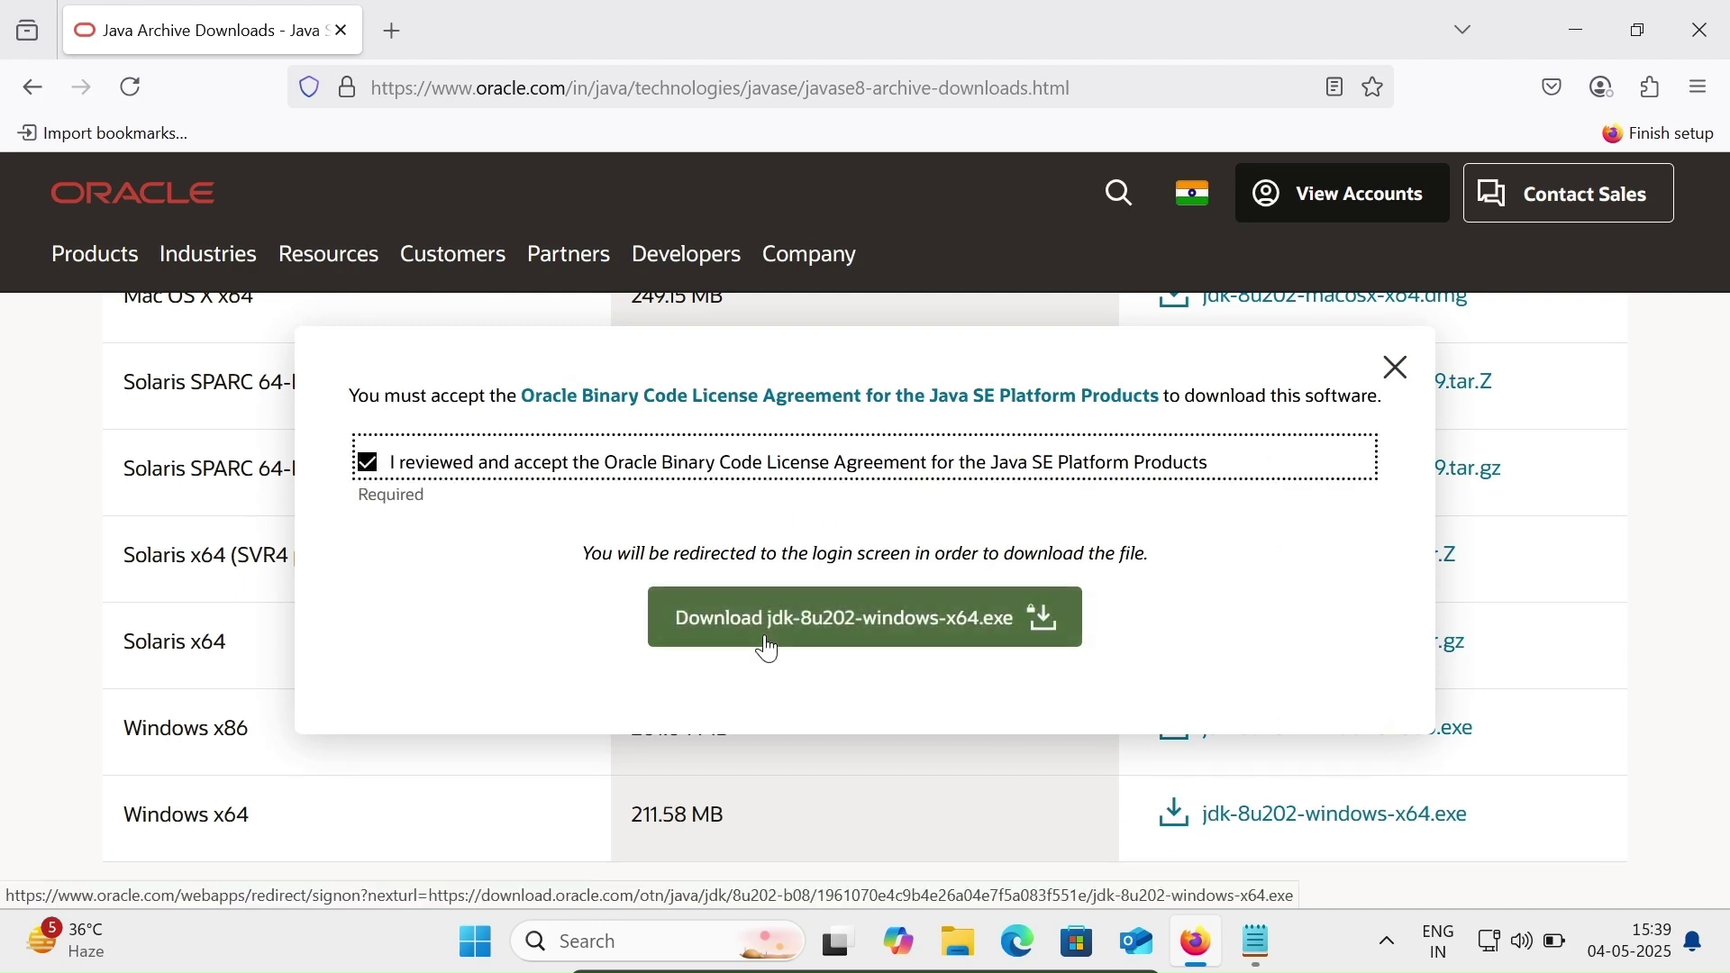
{"action": "left_click", "coordinate": [831, 632]}
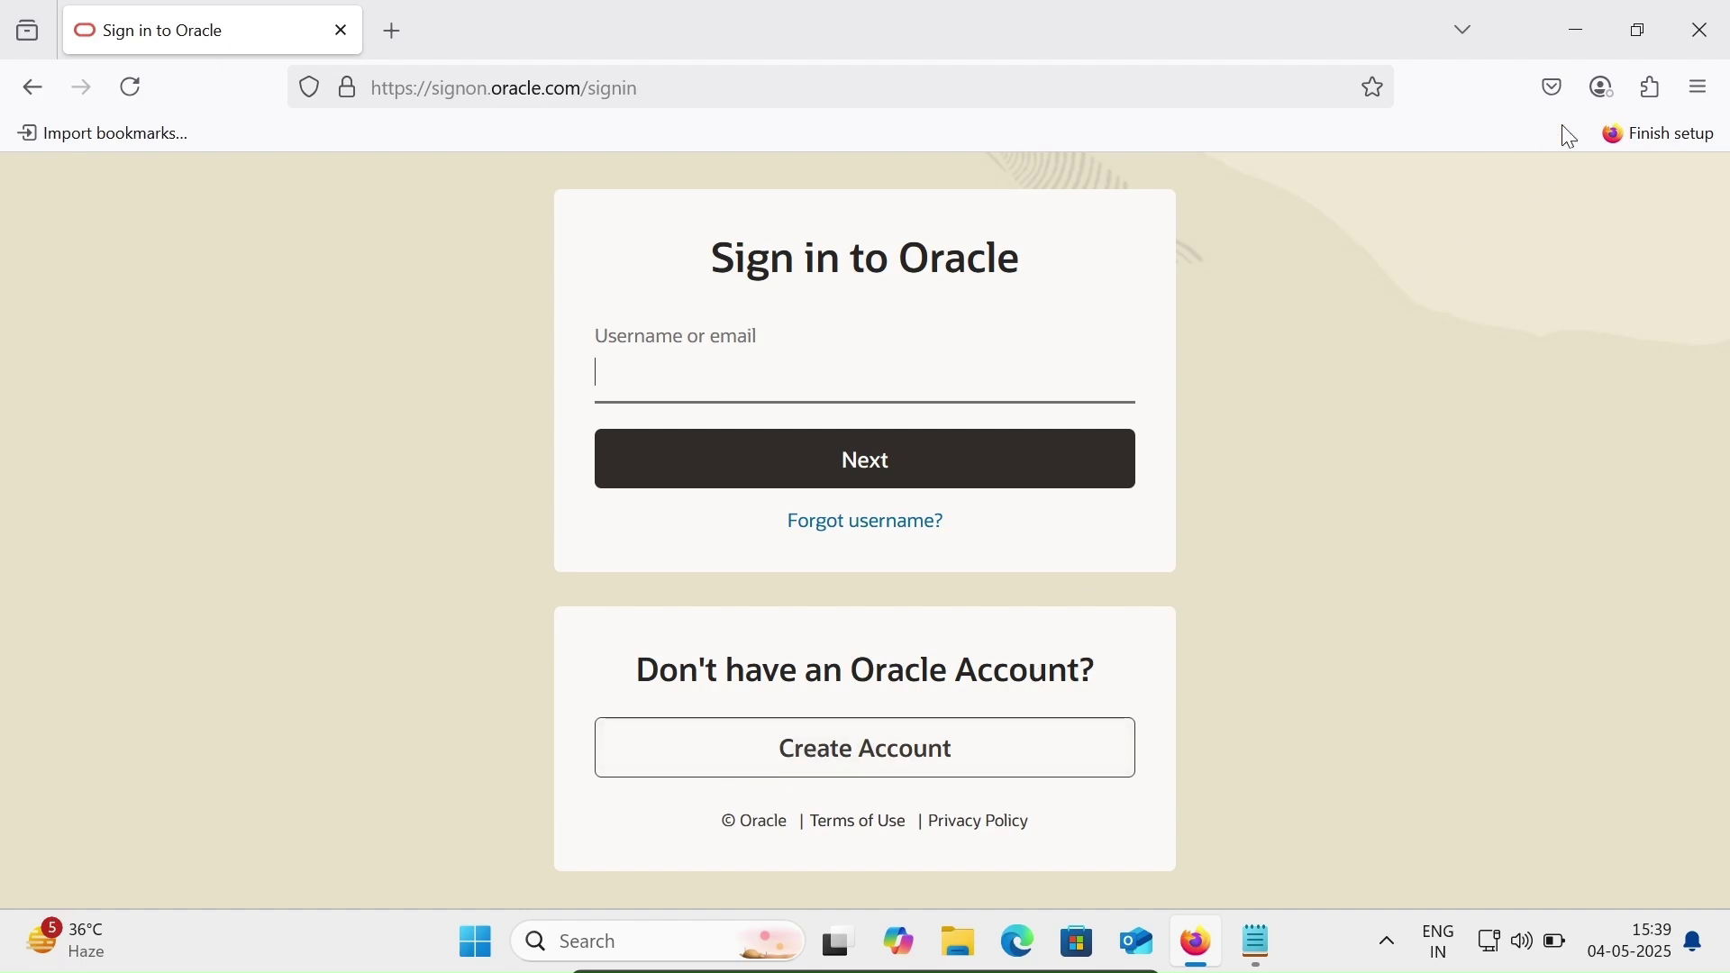
{"action": "left_click", "coordinate": [1573, 46]}
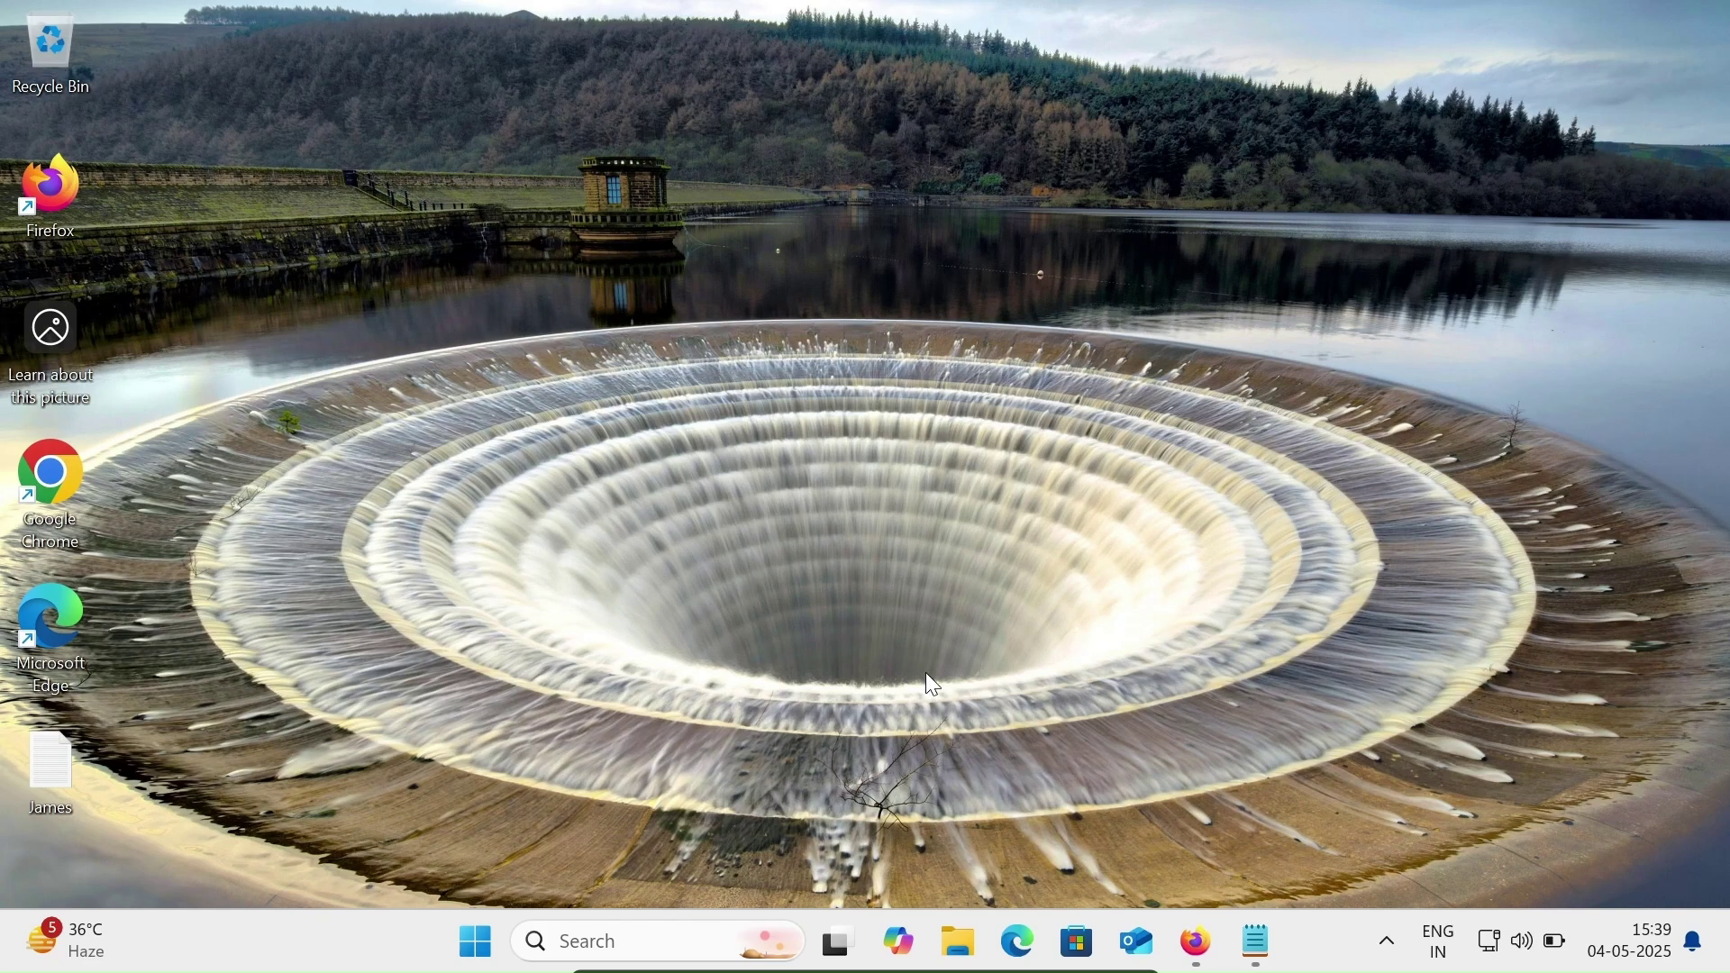
Run the jdk-8u401-windows-i586 installer from Downloads and approve the UAC prompt
{"action": "left_click", "coordinate": [963, 932]}
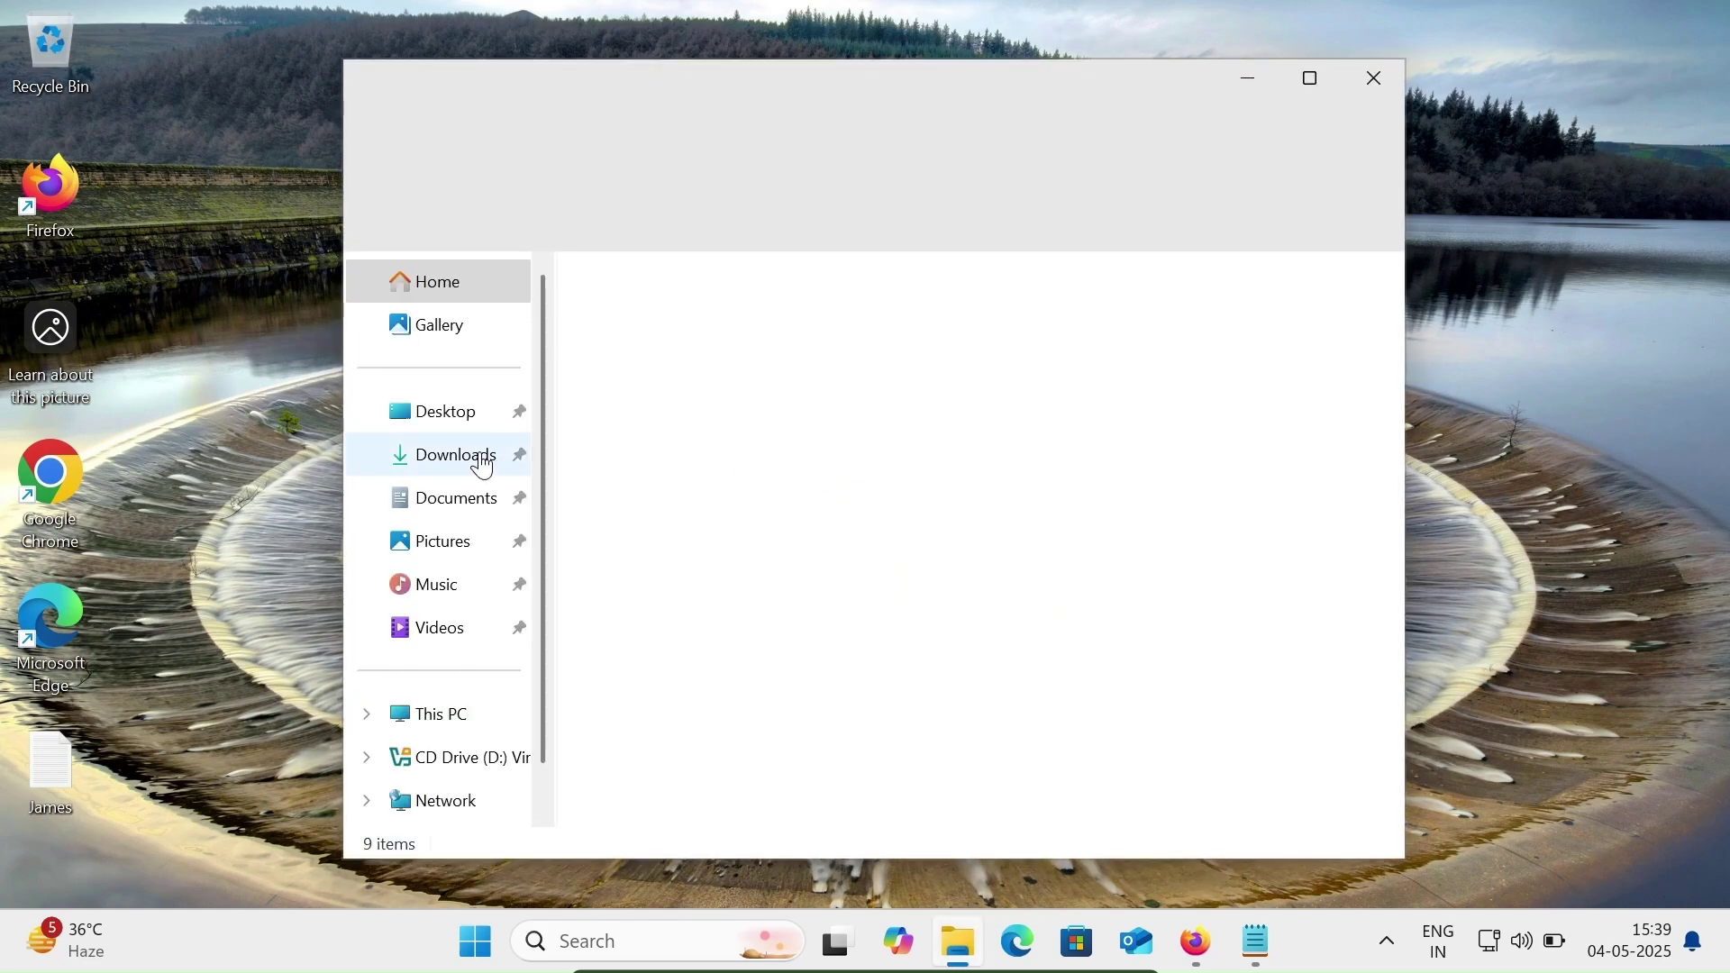
{"action": "left_click", "coordinate": [467, 463]}
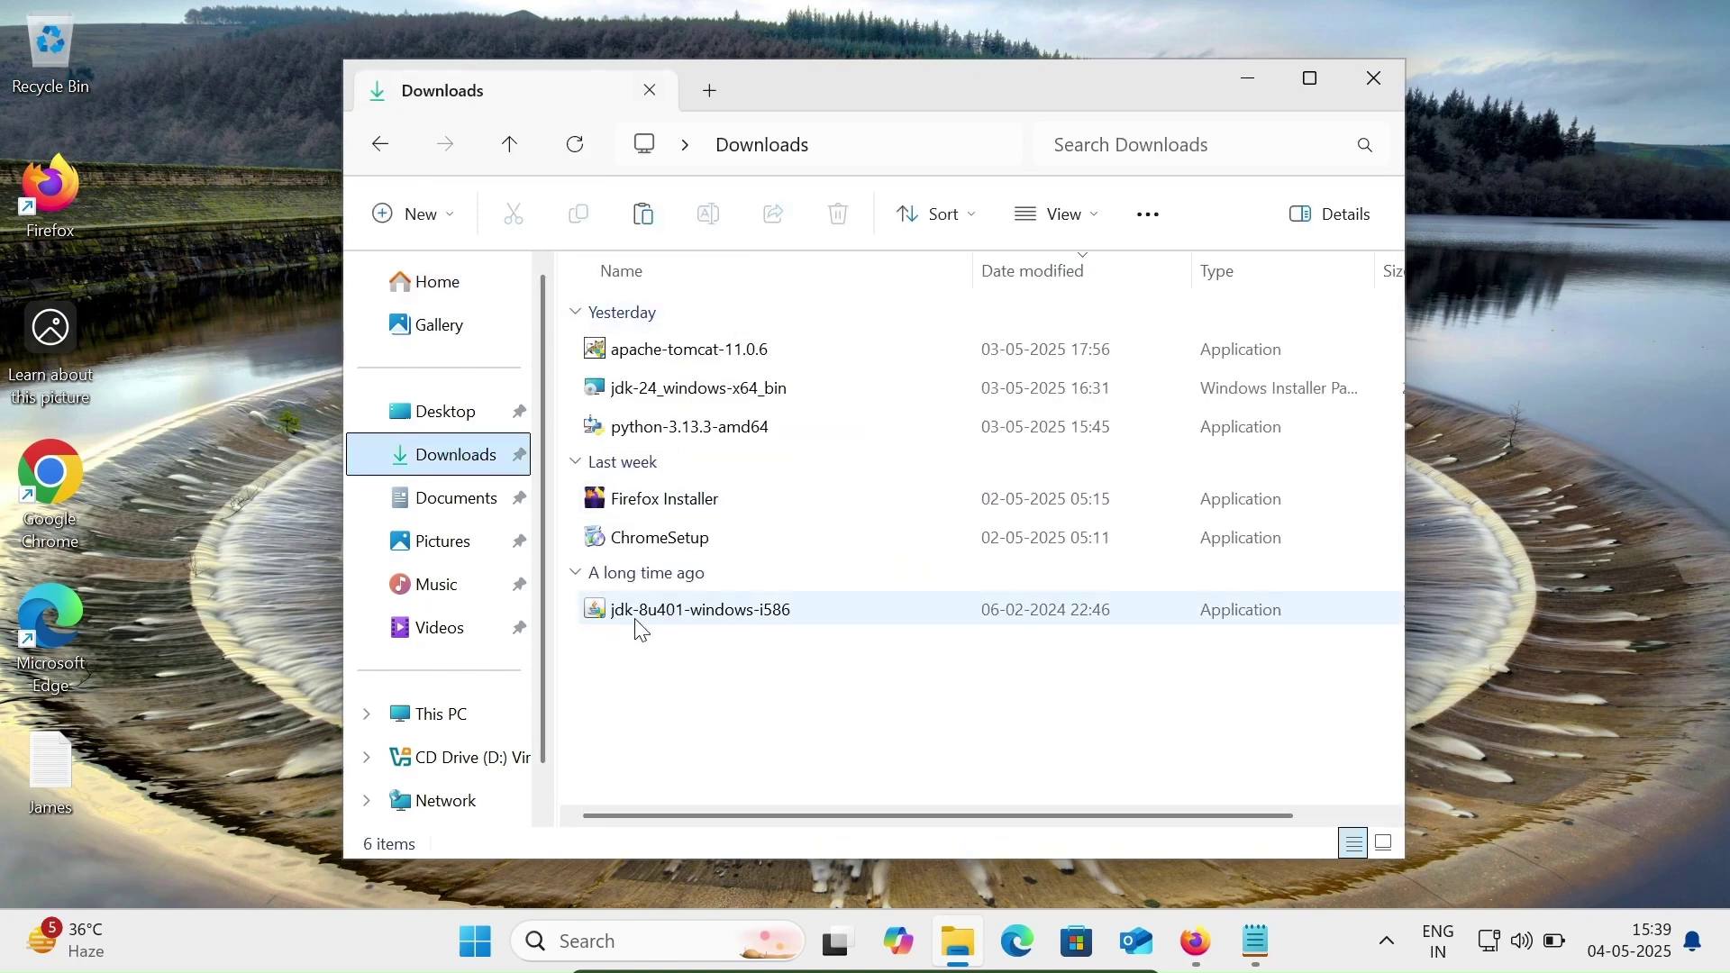
{"action": "double_click", "coordinate": [662, 615]}
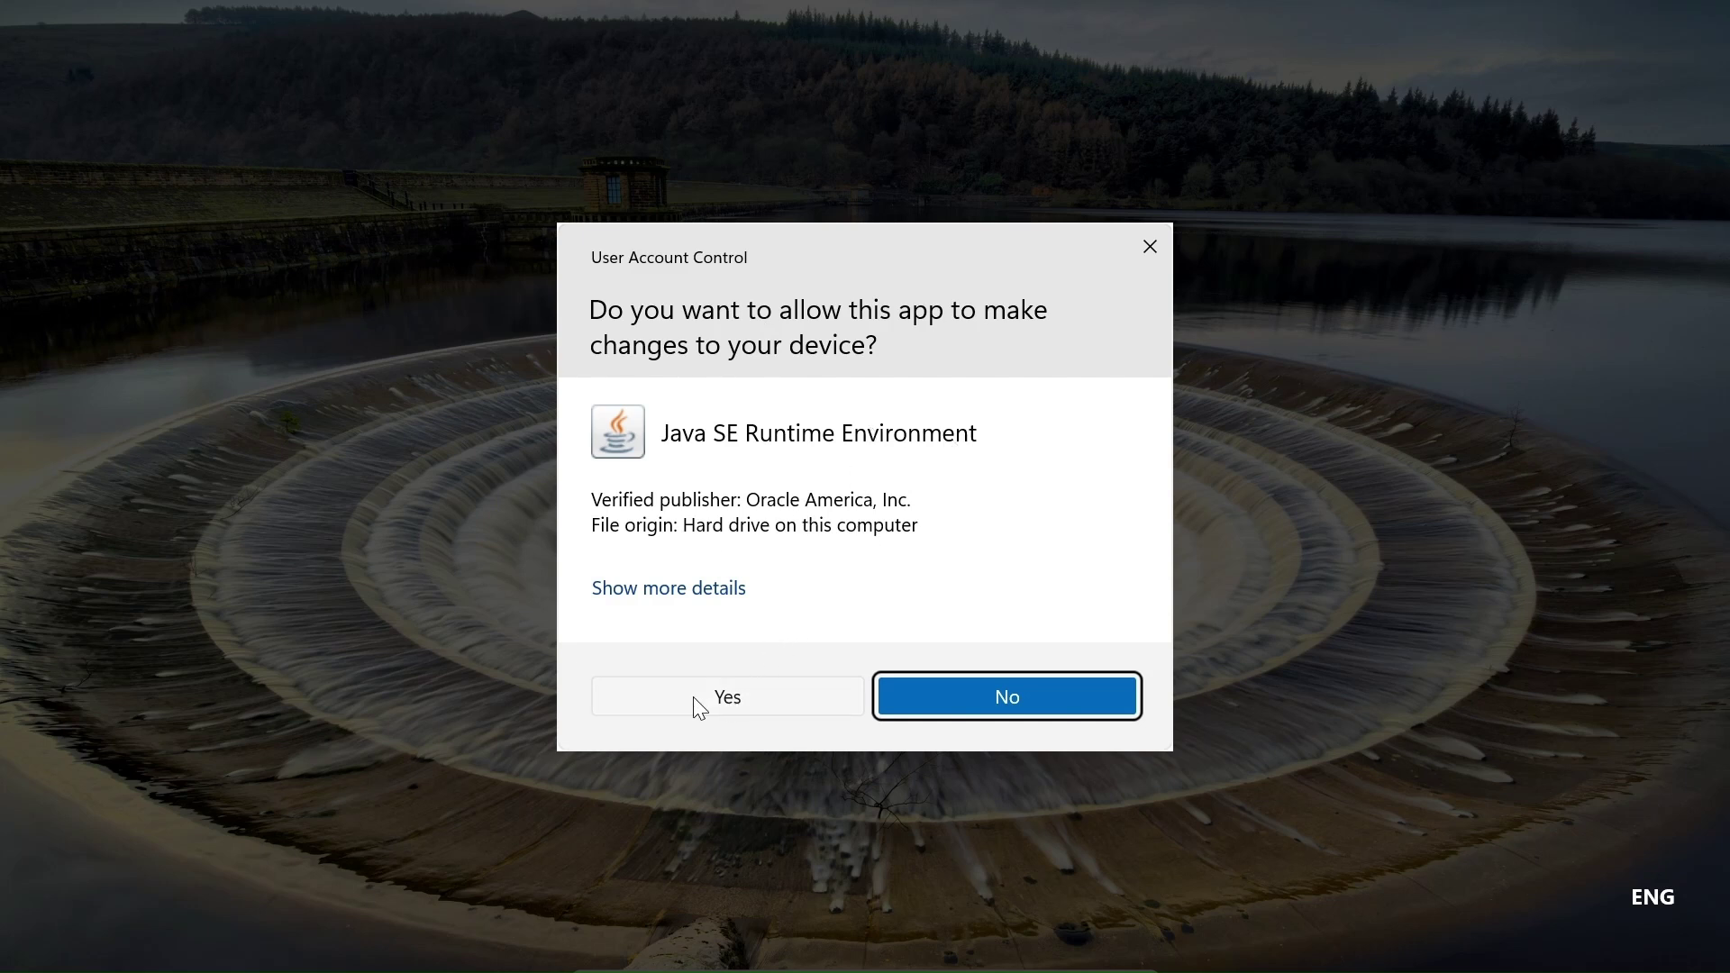
{"action": "left_click", "coordinate": [719, 695]}
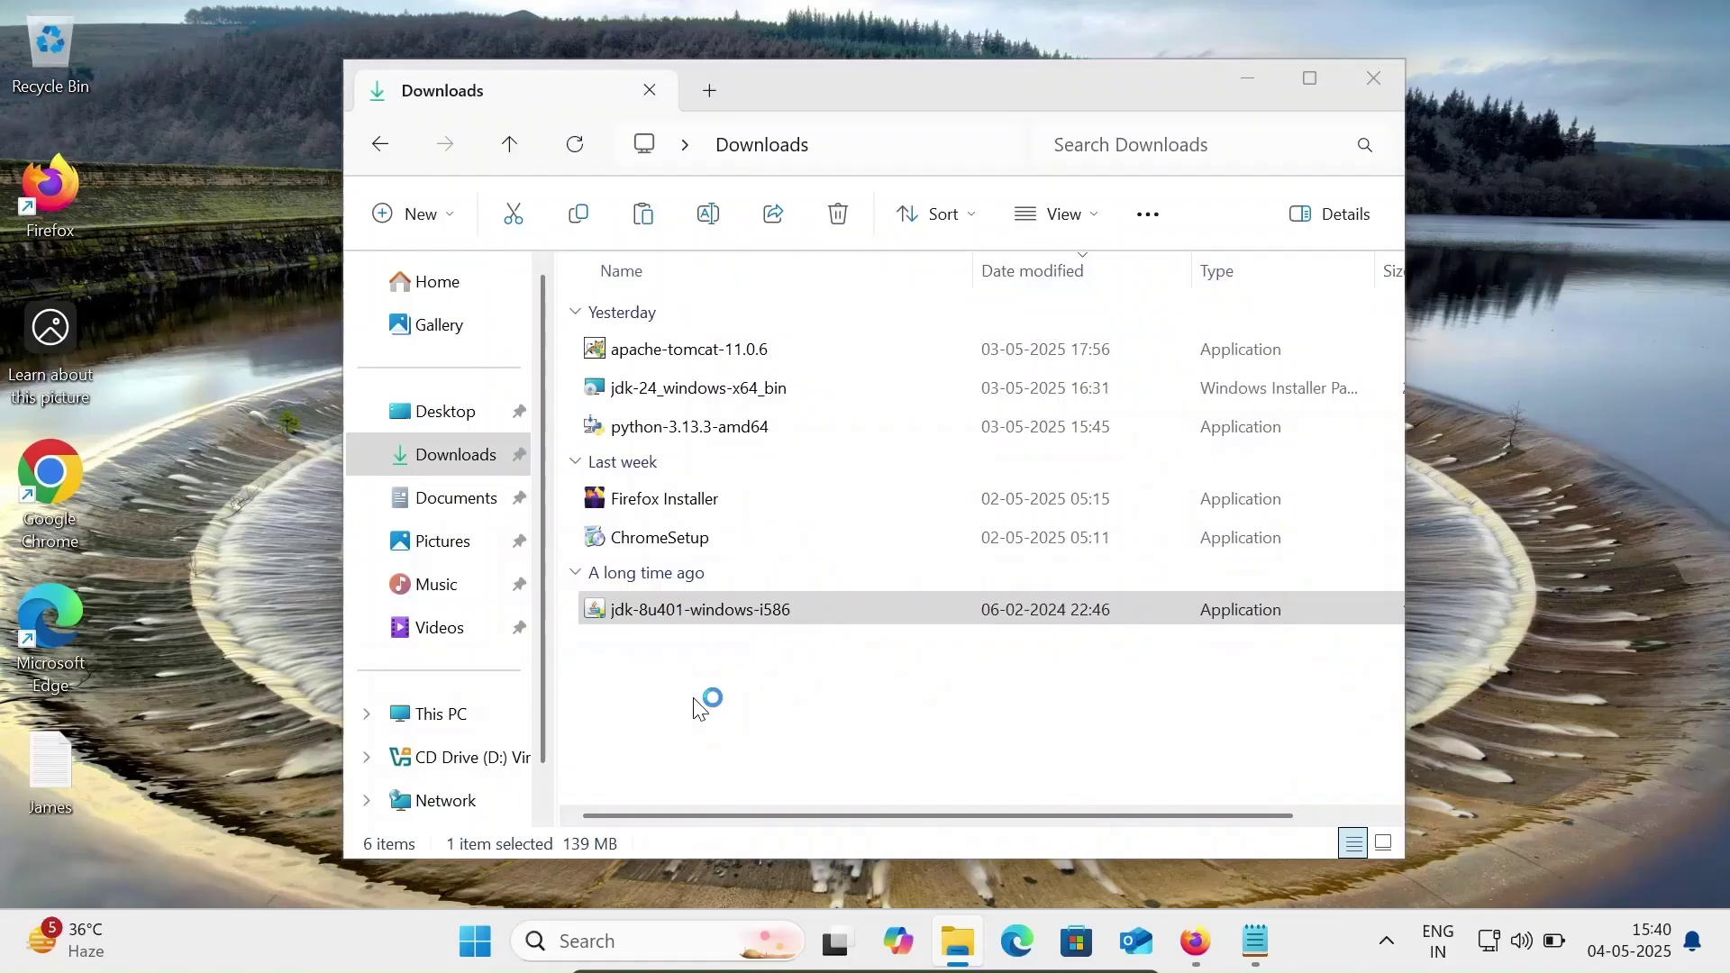
{"action": "left_click", "coordinate": [1240, 85]}
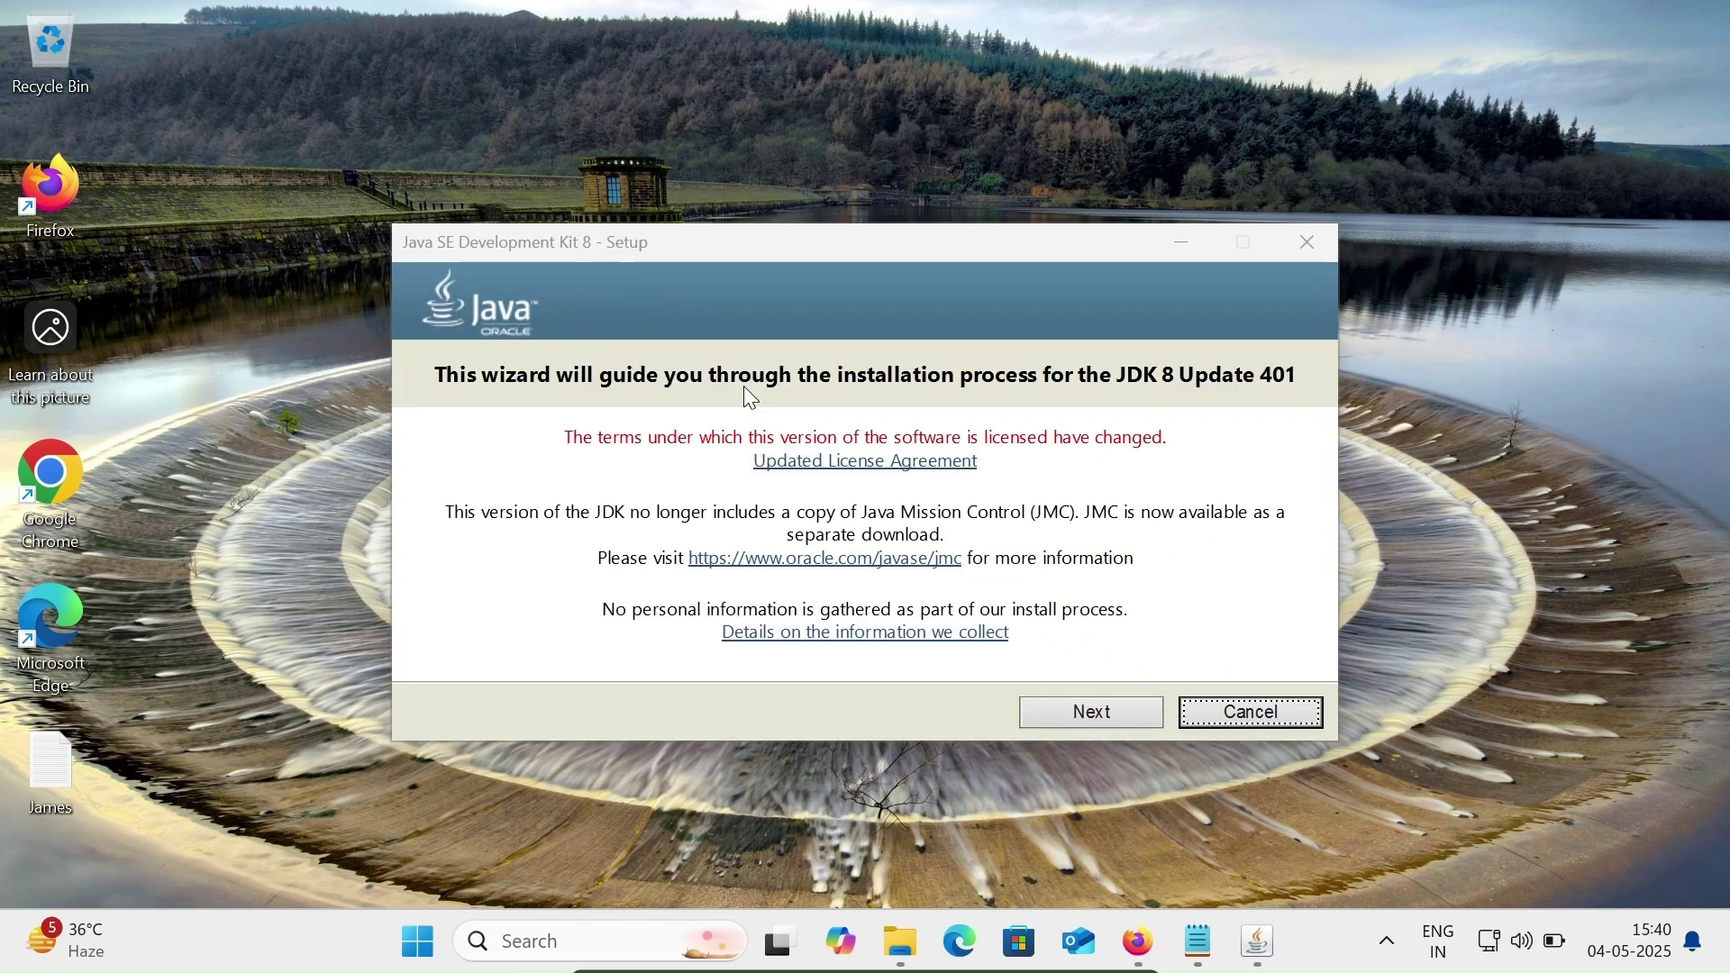
Proceed through the welcome and Custom Setup pages keeping default features and the jdk-1.8 folder
{"action": "left_click", "coordinate": [1080, 706]}
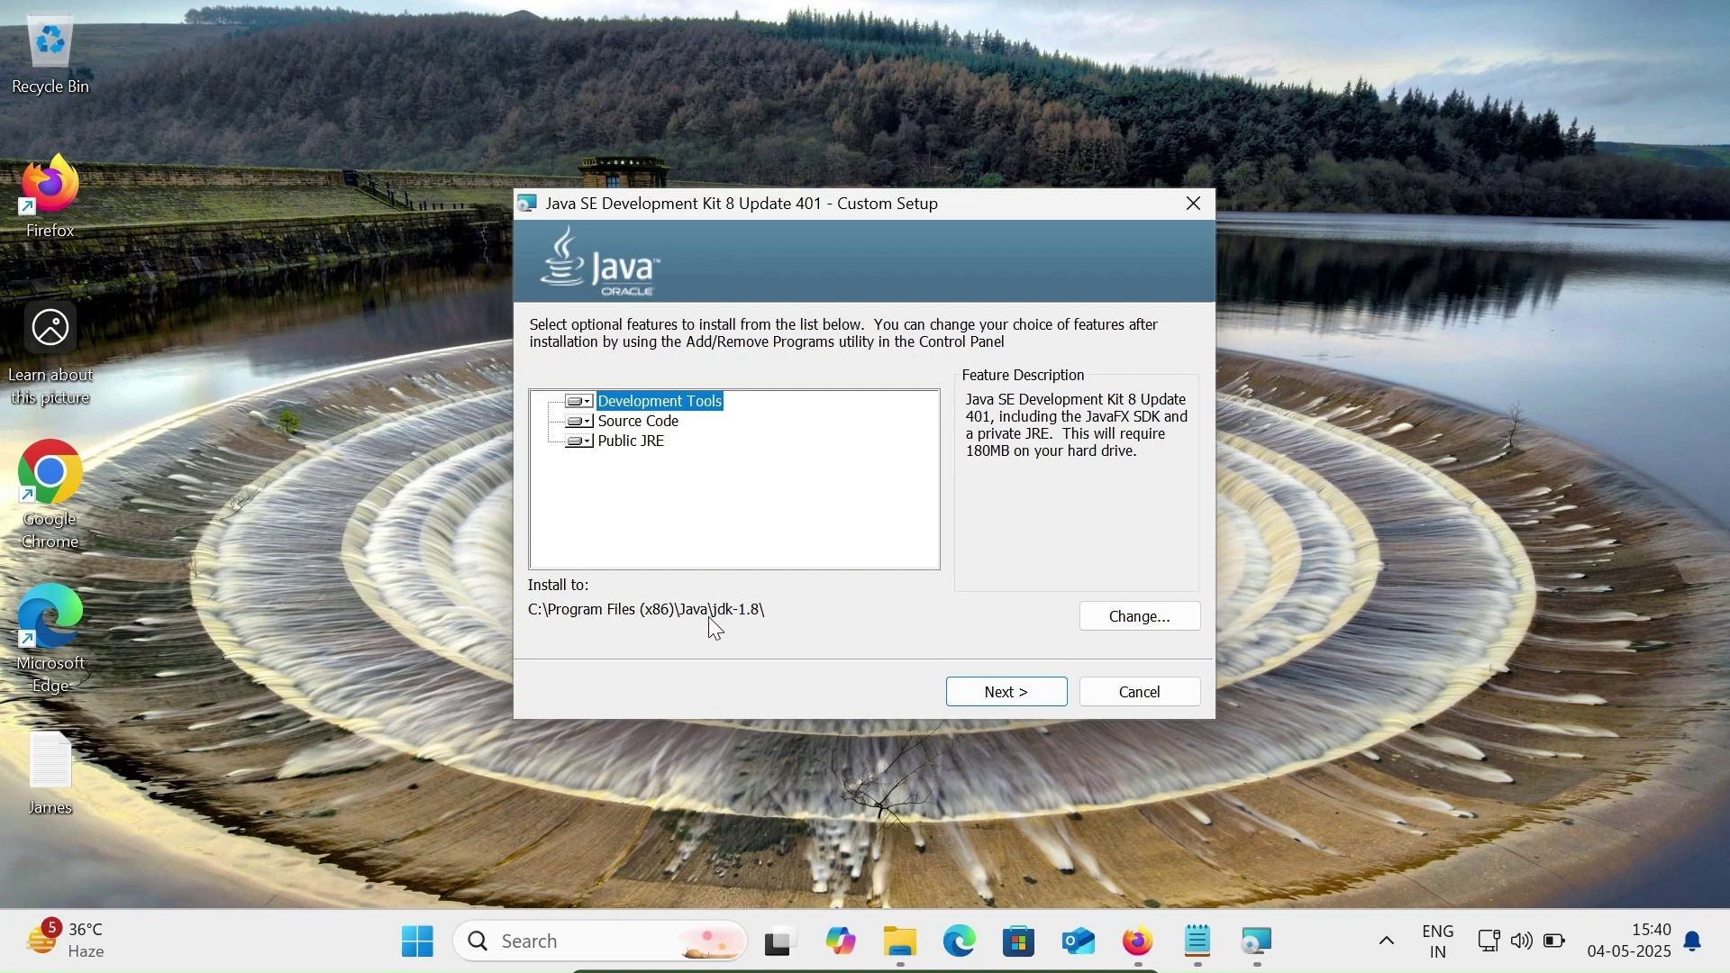
{"action": "left_click", "coordinate": [982, 684]}
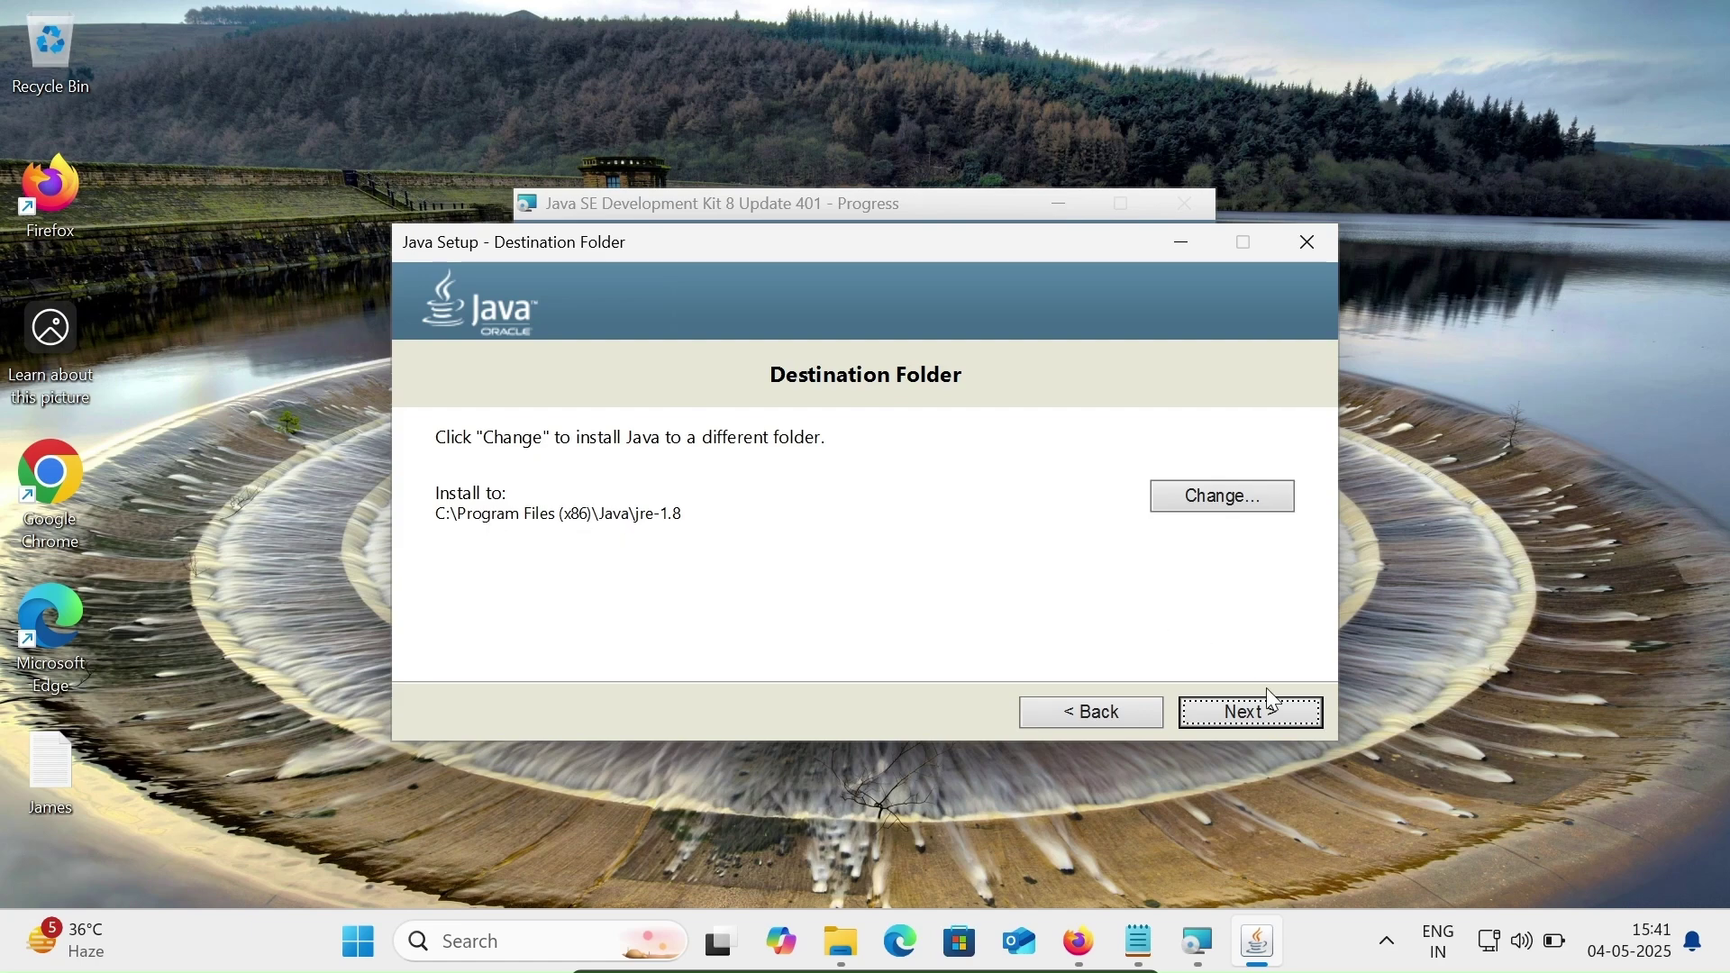
Accept the default JRE destination folder and let JDK 8 Update 401 finish installing
{"action": "left_click", "coordinate": [1245, 712]}
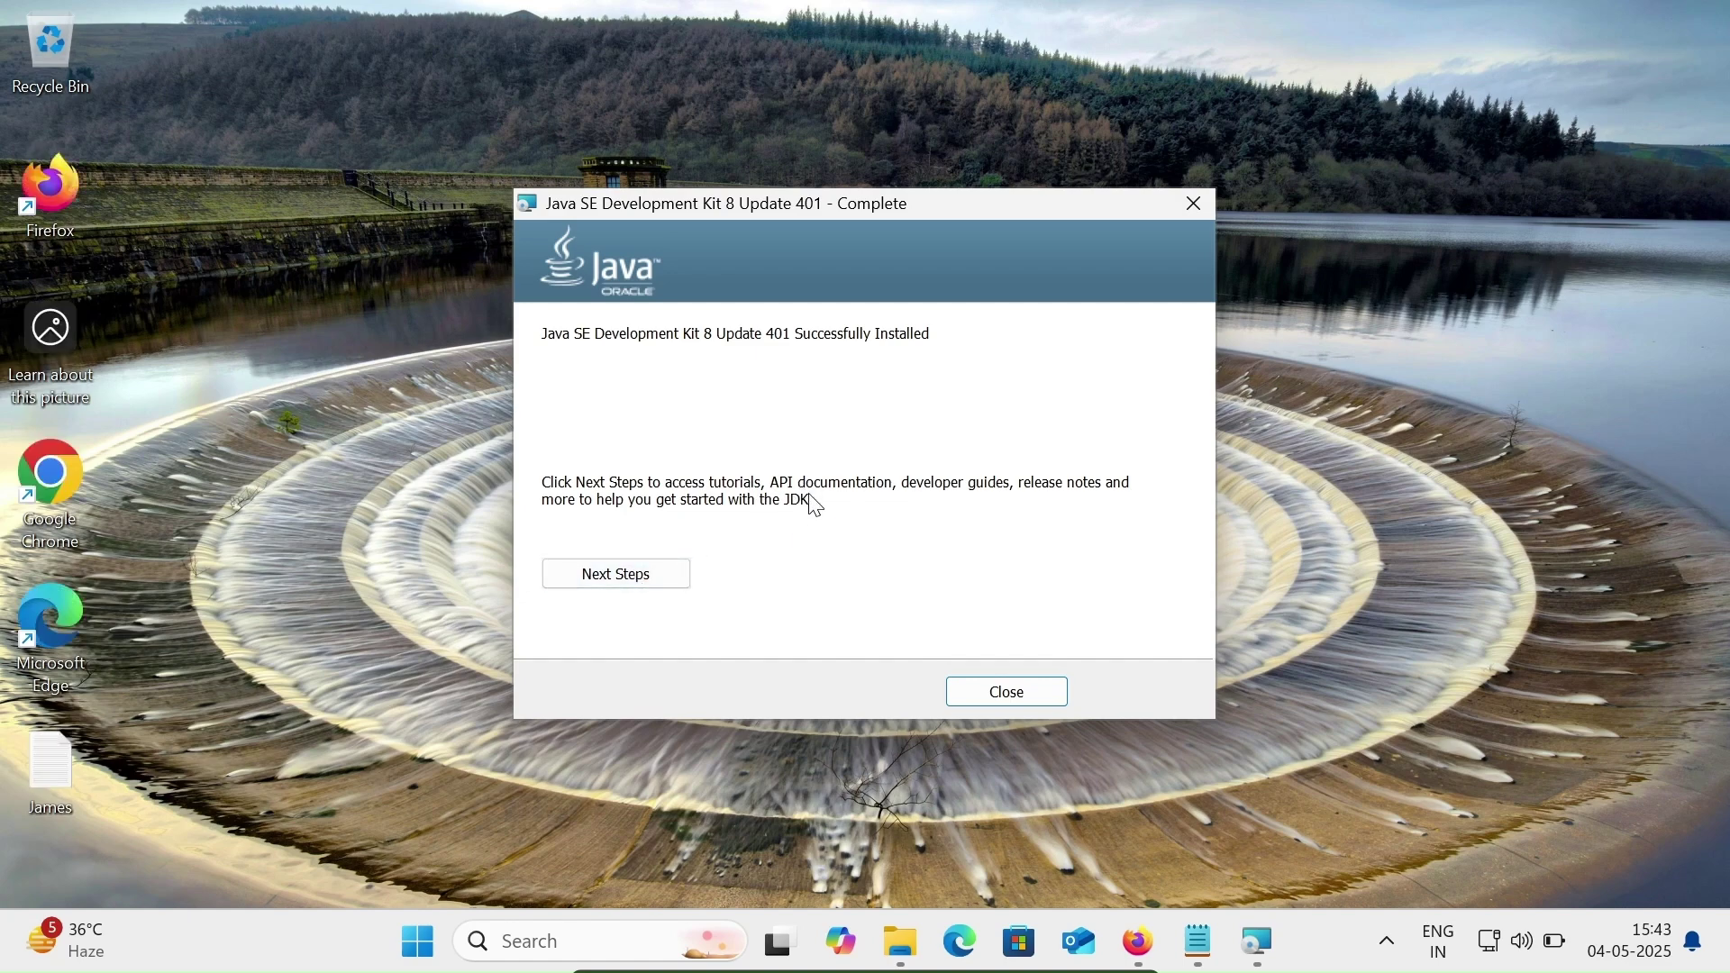
{"action": "left_click", "coordinate": [1000, 685]}
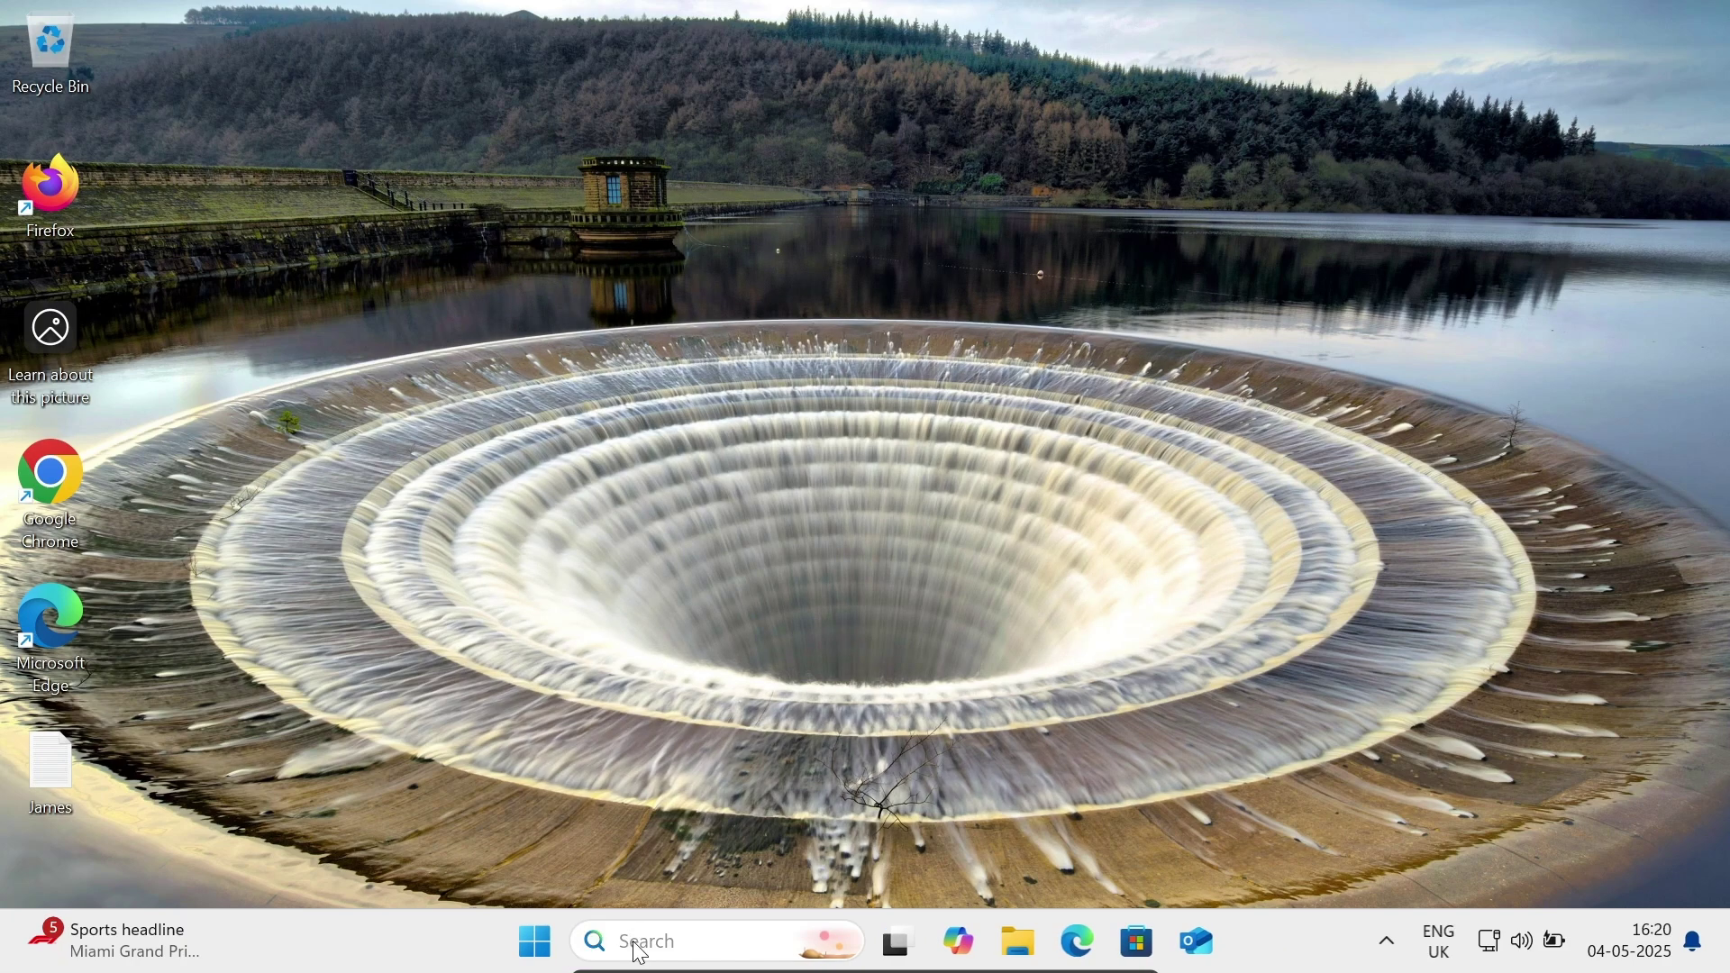
{"action": "left_click", "coordinate": [634, 948]}
{"action": "type", "text": "cmd"}
{"action": "key", "text": "Return"}
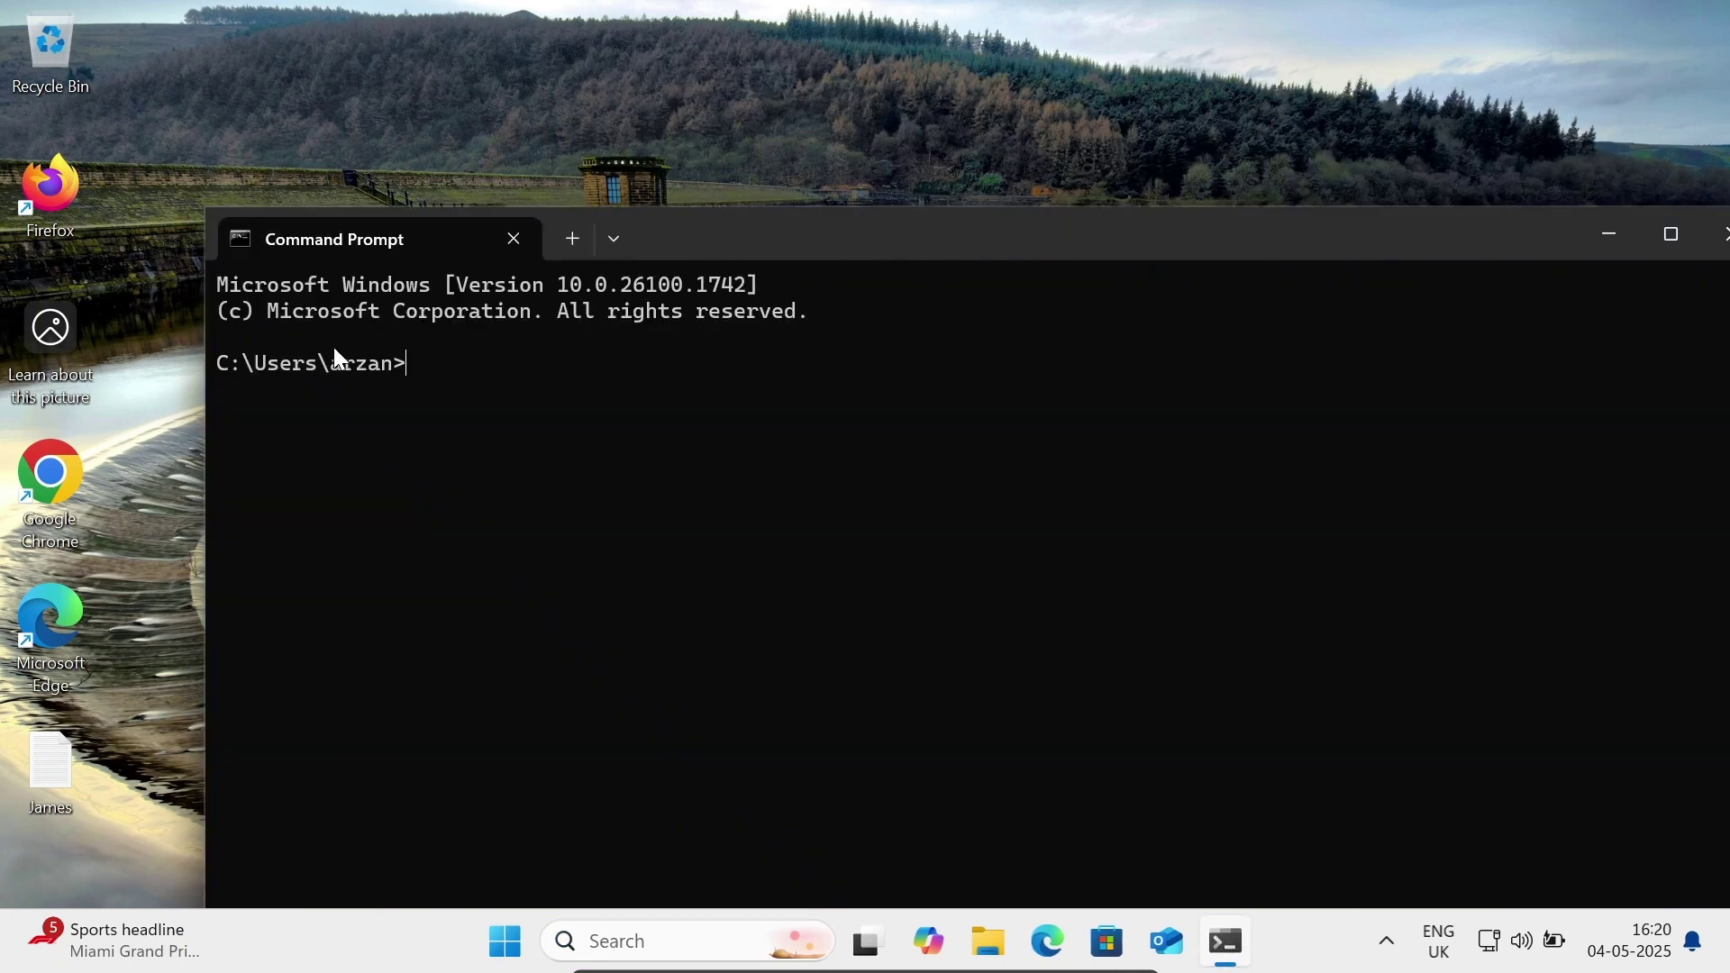
{"action": "type", "text": "javac"}
{"action": "key", "text": "Return"}
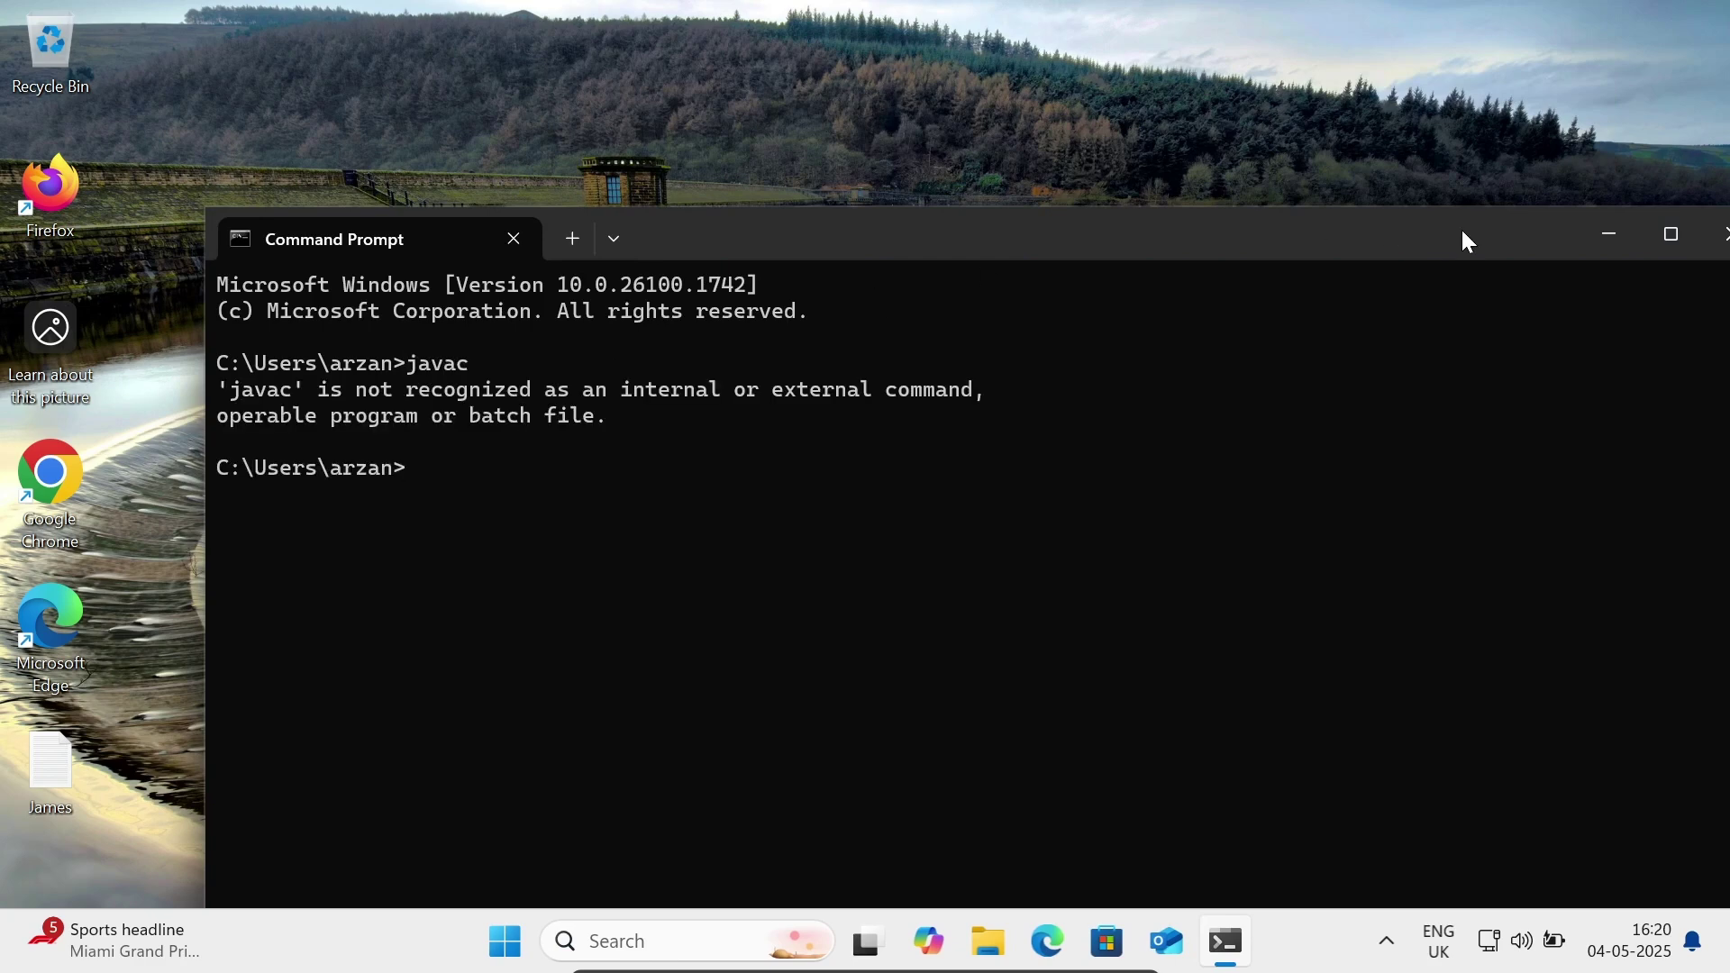
{"action": "left_click_drag", "start_coordinate": [1461, 241], "coordinate": [1274, 214]}
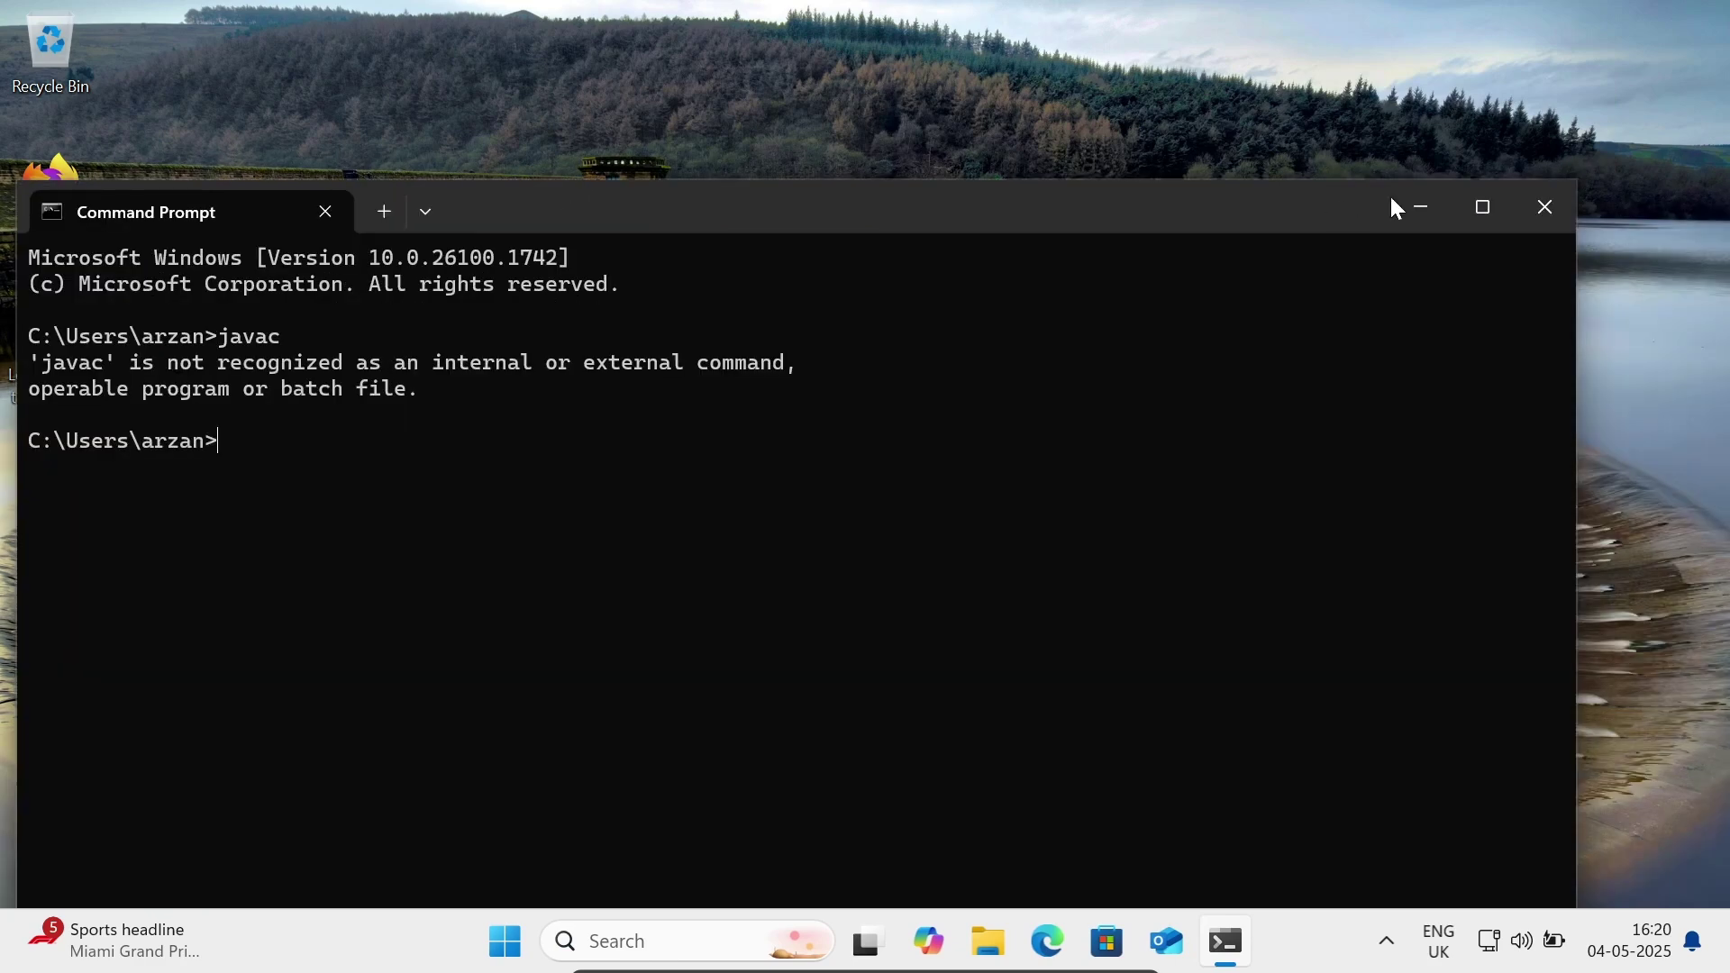
{"action": "left_click", "coordinate": [1543, 210]}
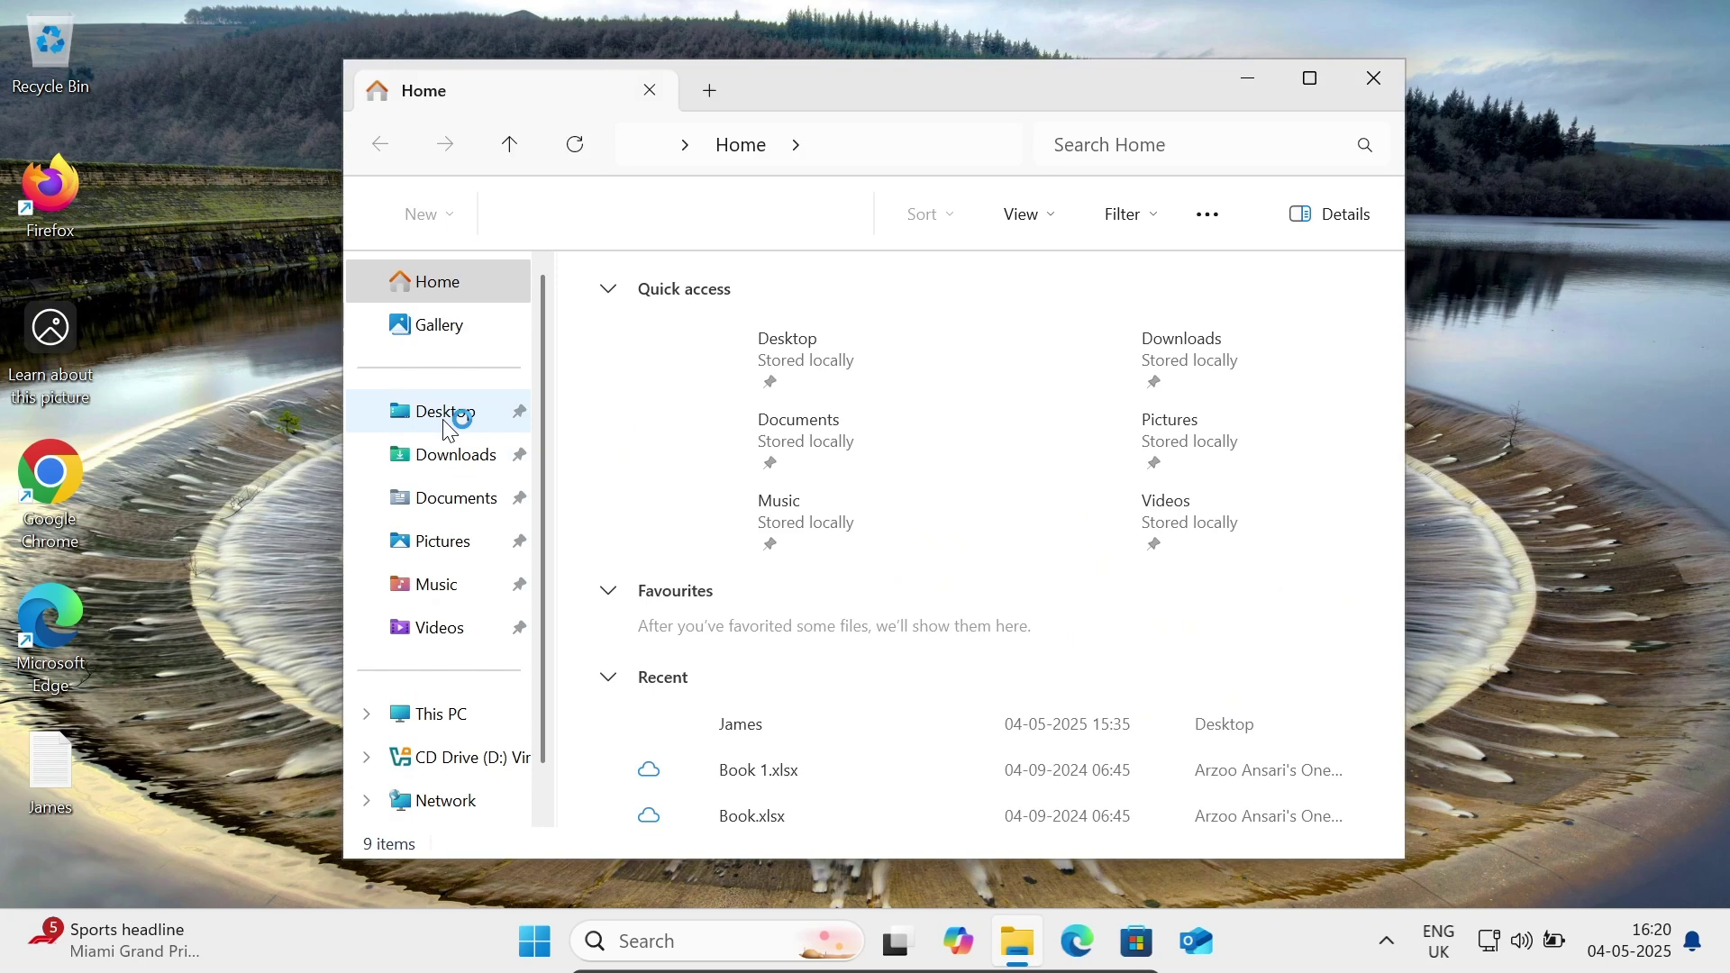
Navigate This PC > Local Disk (C:) > Program Files (x86) > Java
{"action": "left_click", "coordinate": [445, 414]}
{"action": "left_click", "coordinate": [459, 714]}
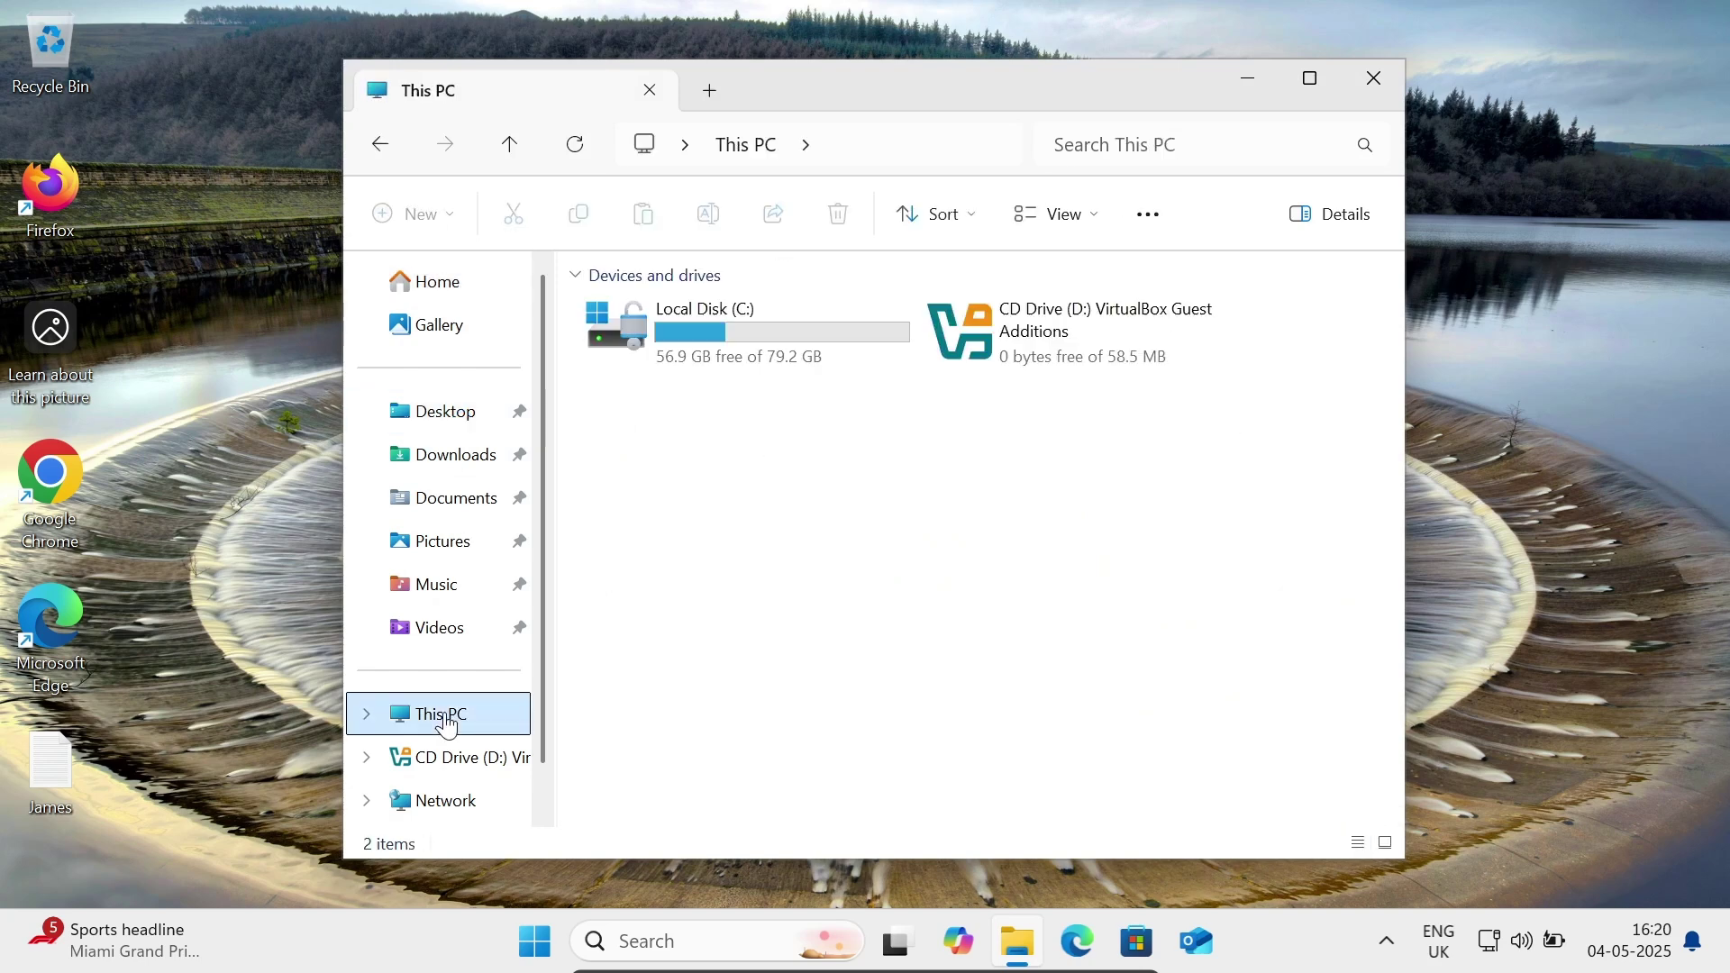
{"action": "left_click", "coordinate": [702, 350]}
{"action": "double_click", "coordinate": [702, 350]}
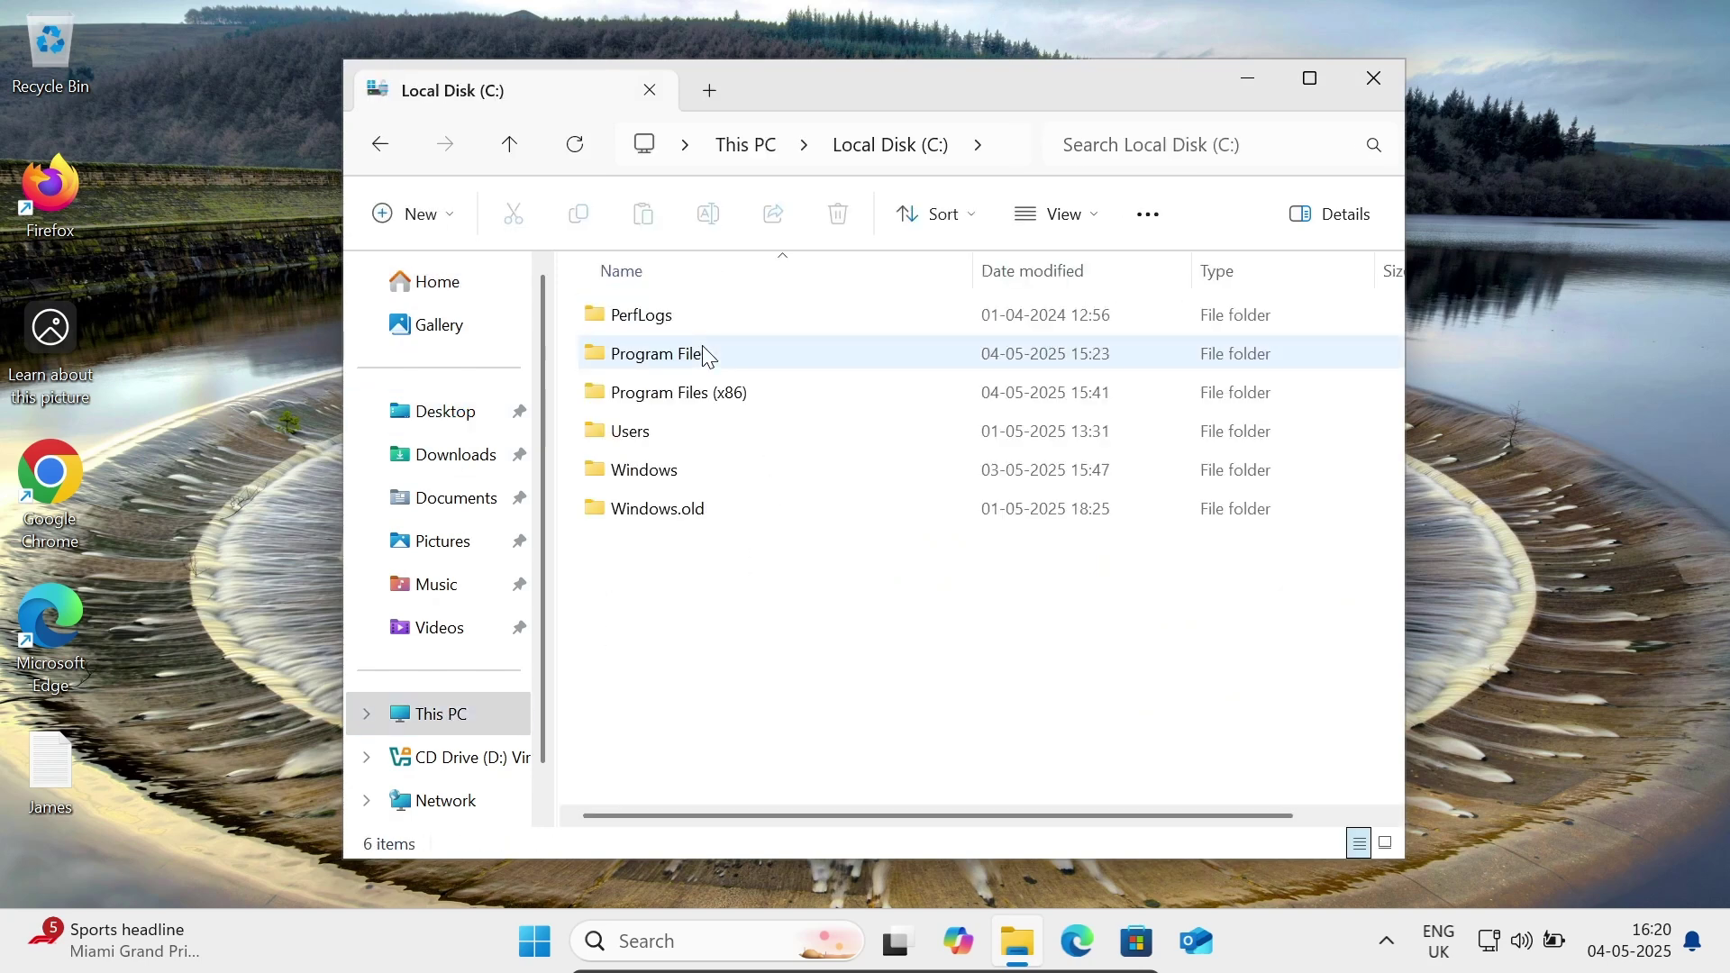
{"action": "double_click", "coordinate": [649, 400]}
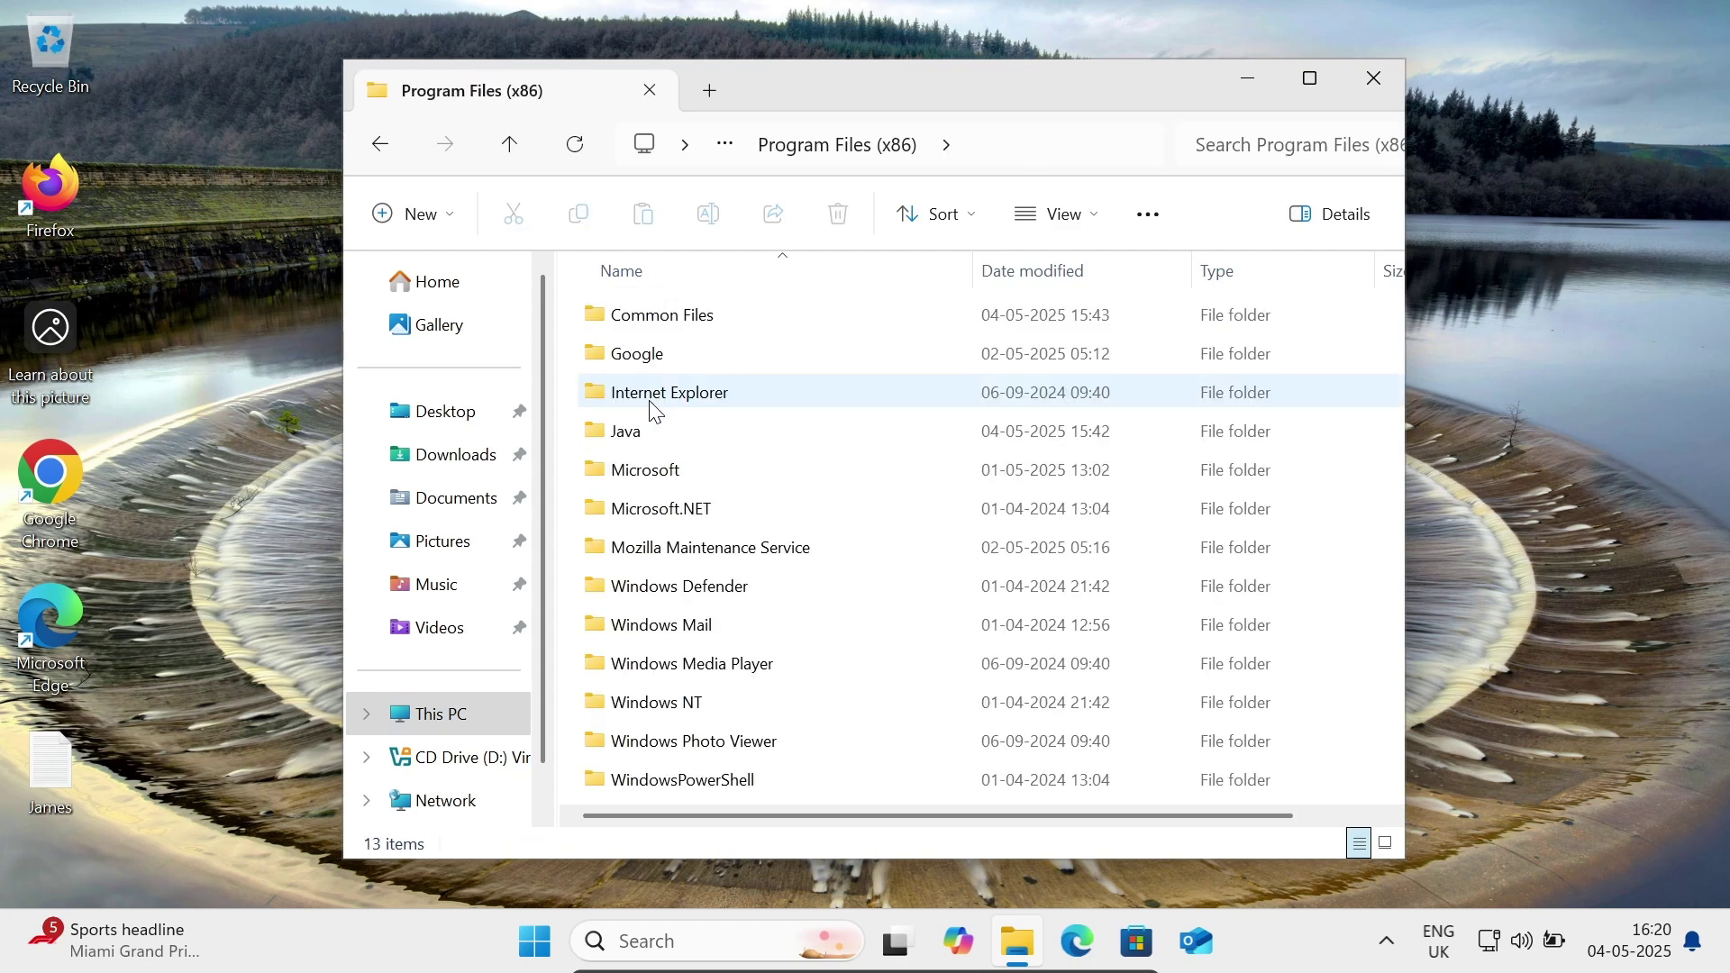
{"action": "double_click", "coordinate": [631, 441]}
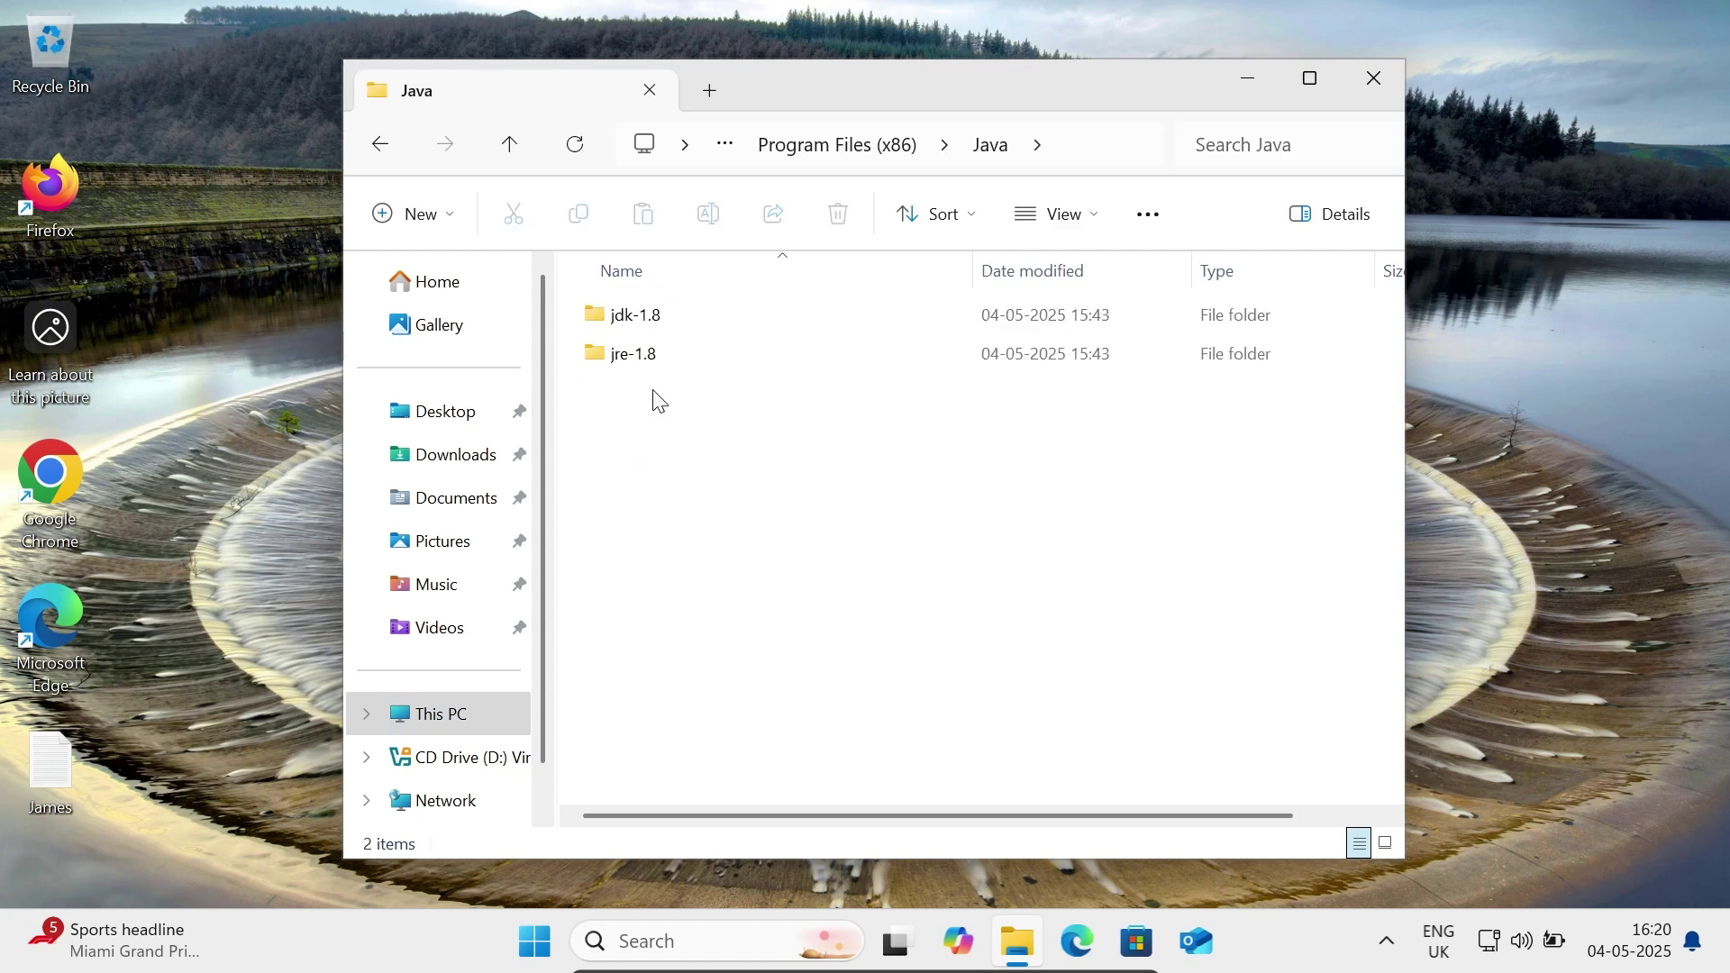
Enter jdk-1.8\bin and reveal its full path C:\Program Files (x86)\Java\jdk-1.8\bin in the address bar
{"action": "double_click", "coordinate": [627, 322]}
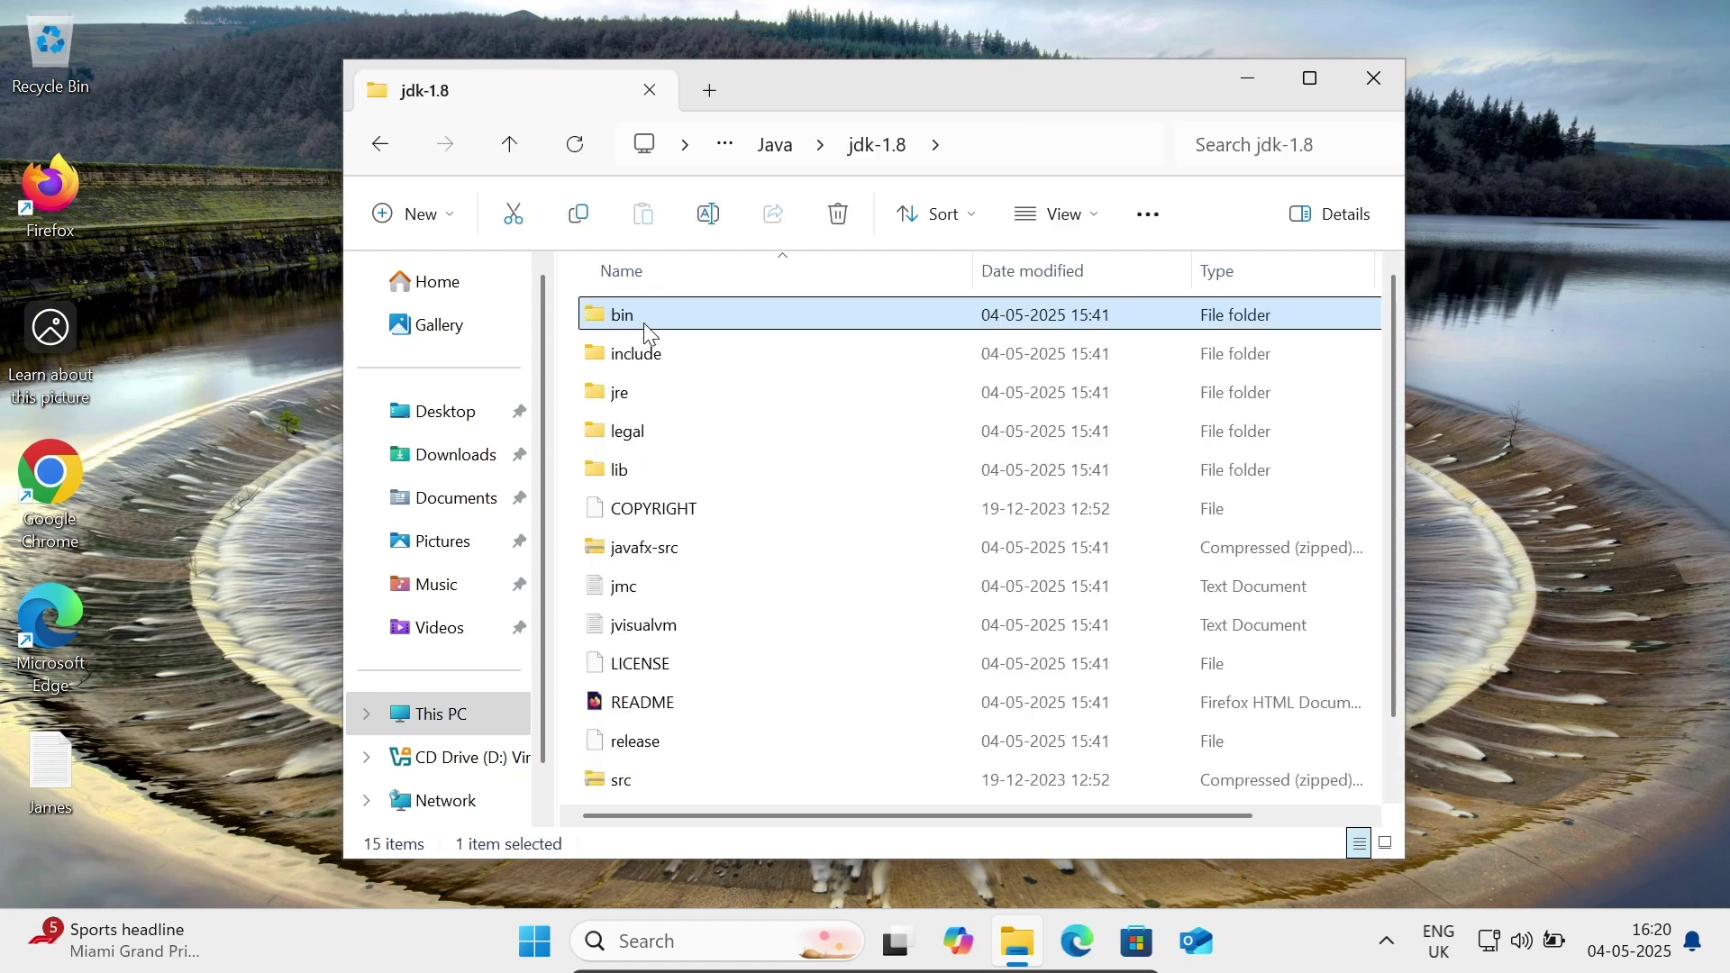
{"action": "double_click", "coordinate": [645, 332]}
{"action": "left_click", "coordinate": [644, 332]}
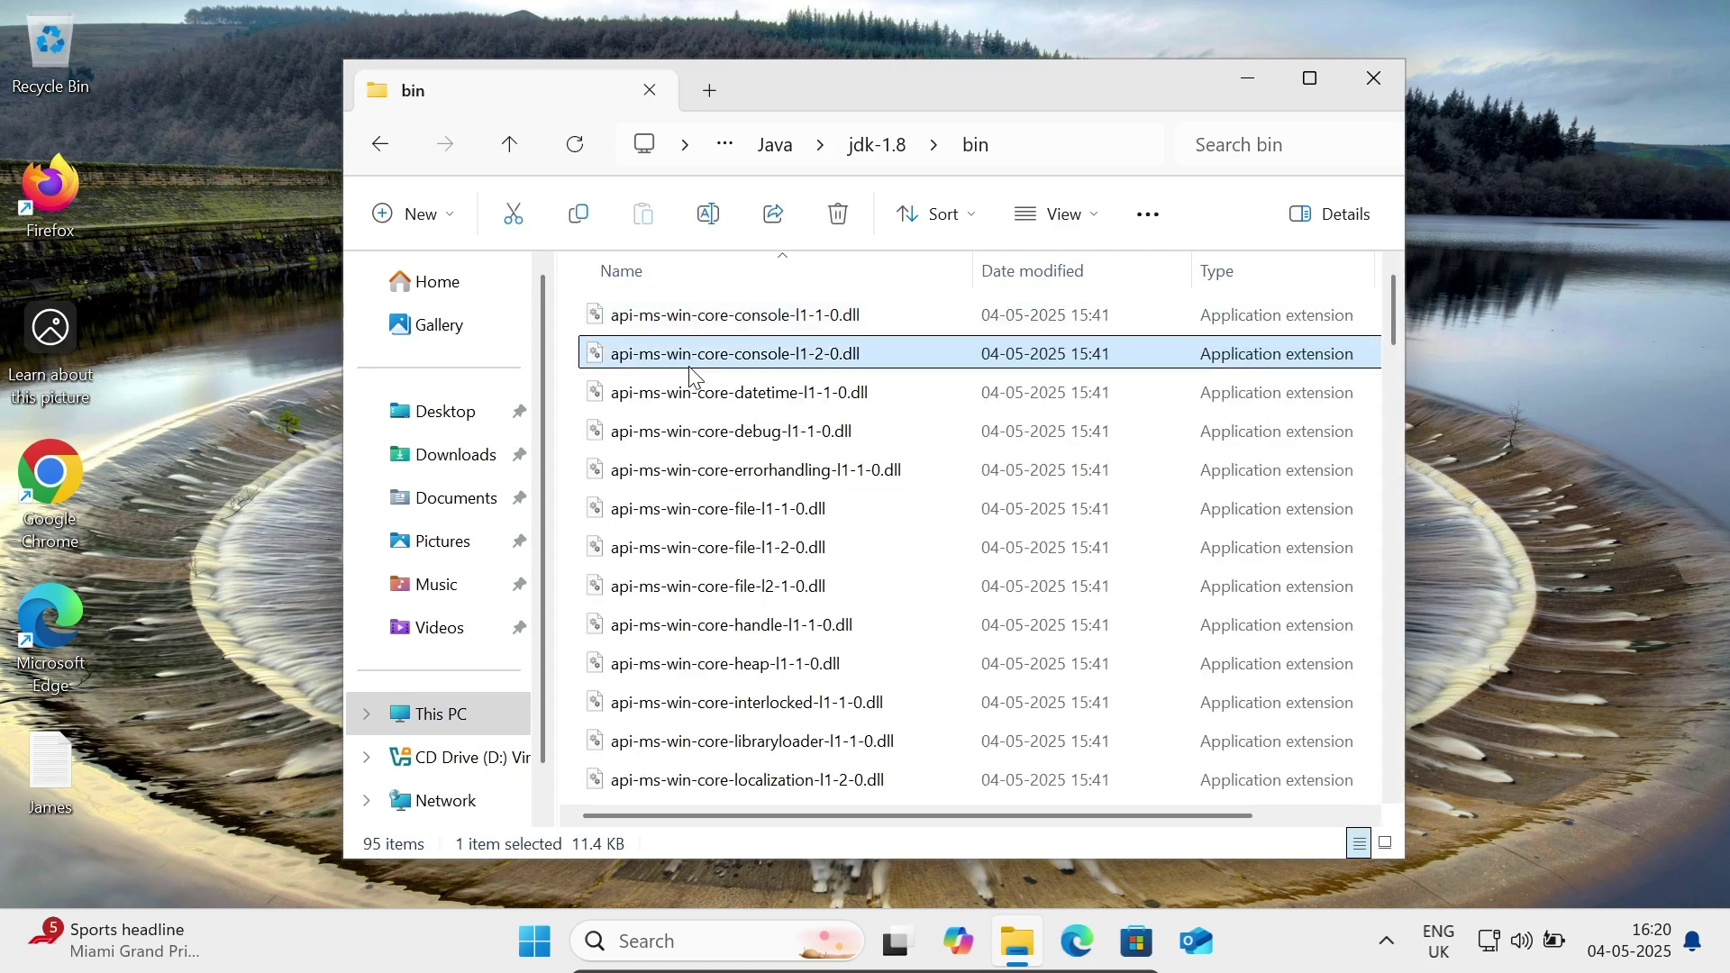
{"action": "key", "text": "j"}
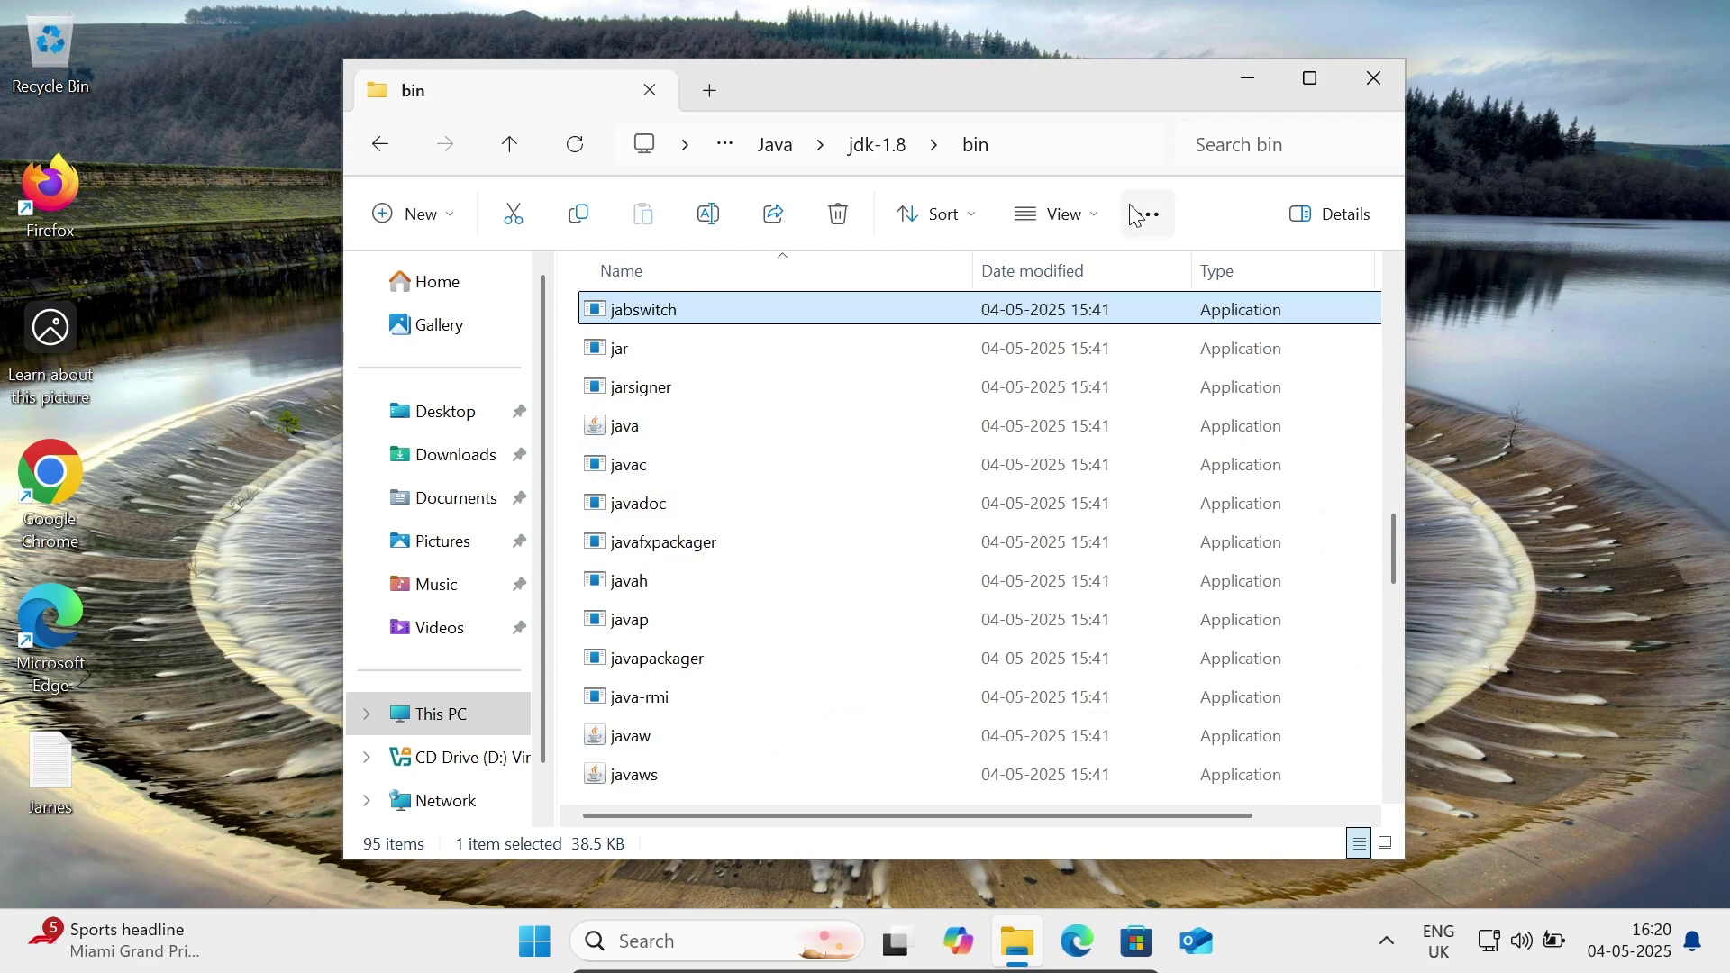
{"action": "left_click", "coordinate": [1043, 149]}
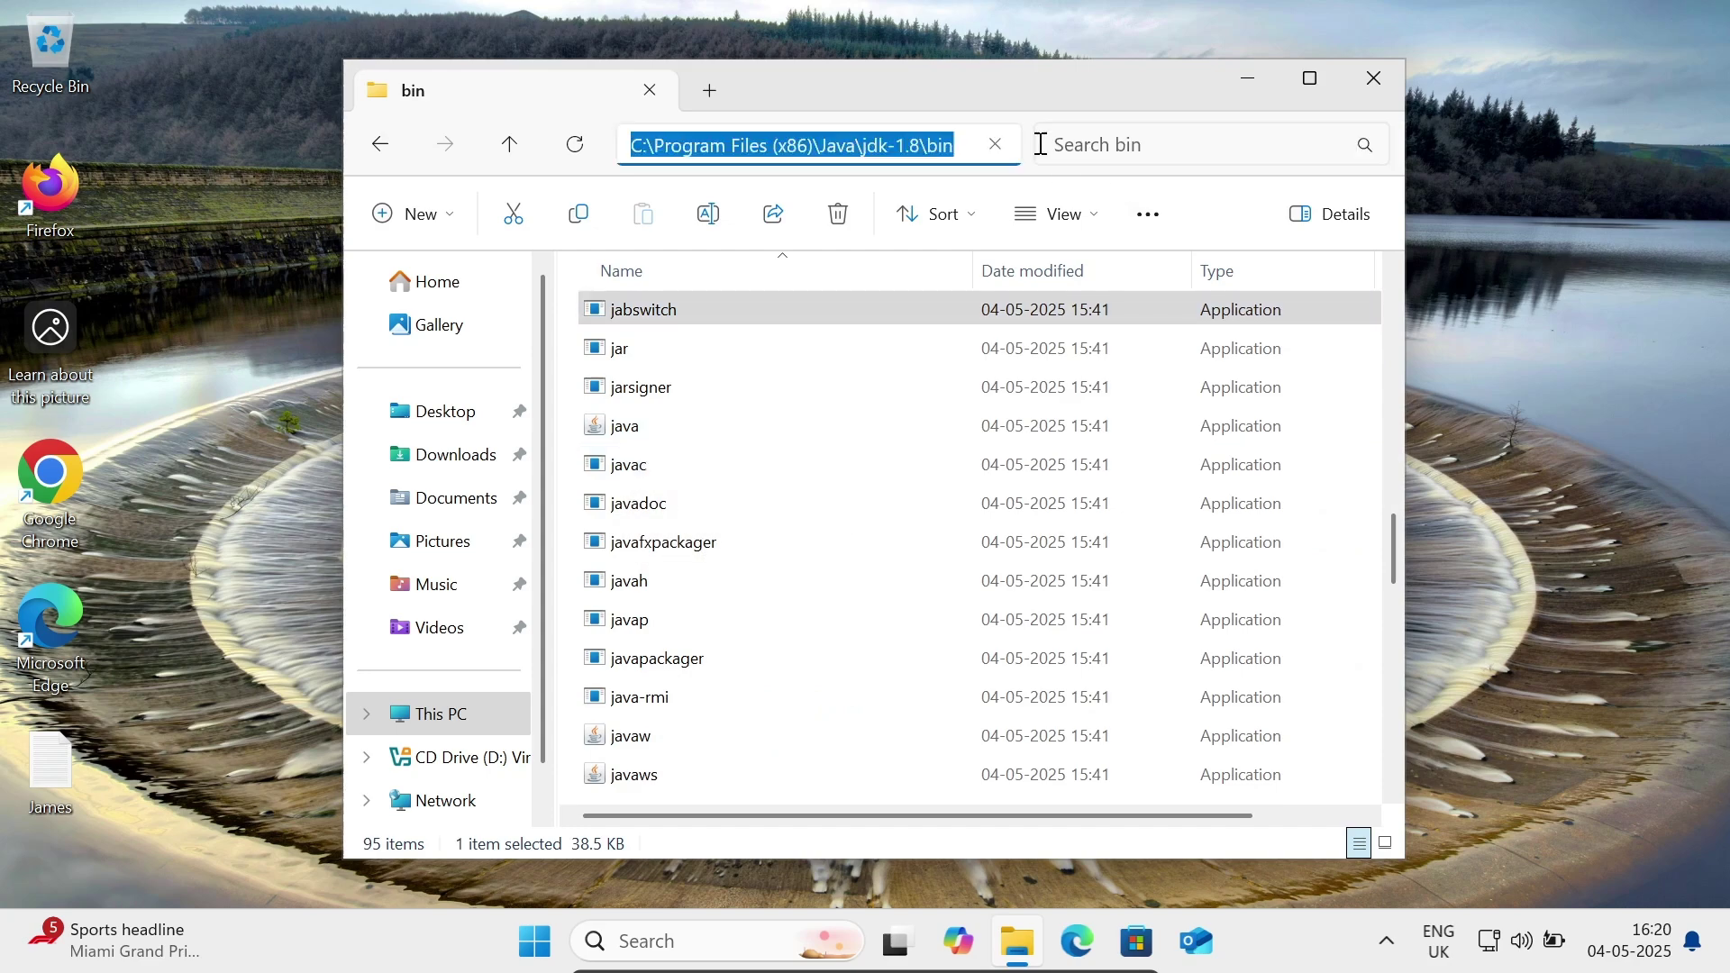
Reach Environment Variables via the system settings search and select the system Path variable
{"action": "left_click", "coordinate": [1265, 74]}
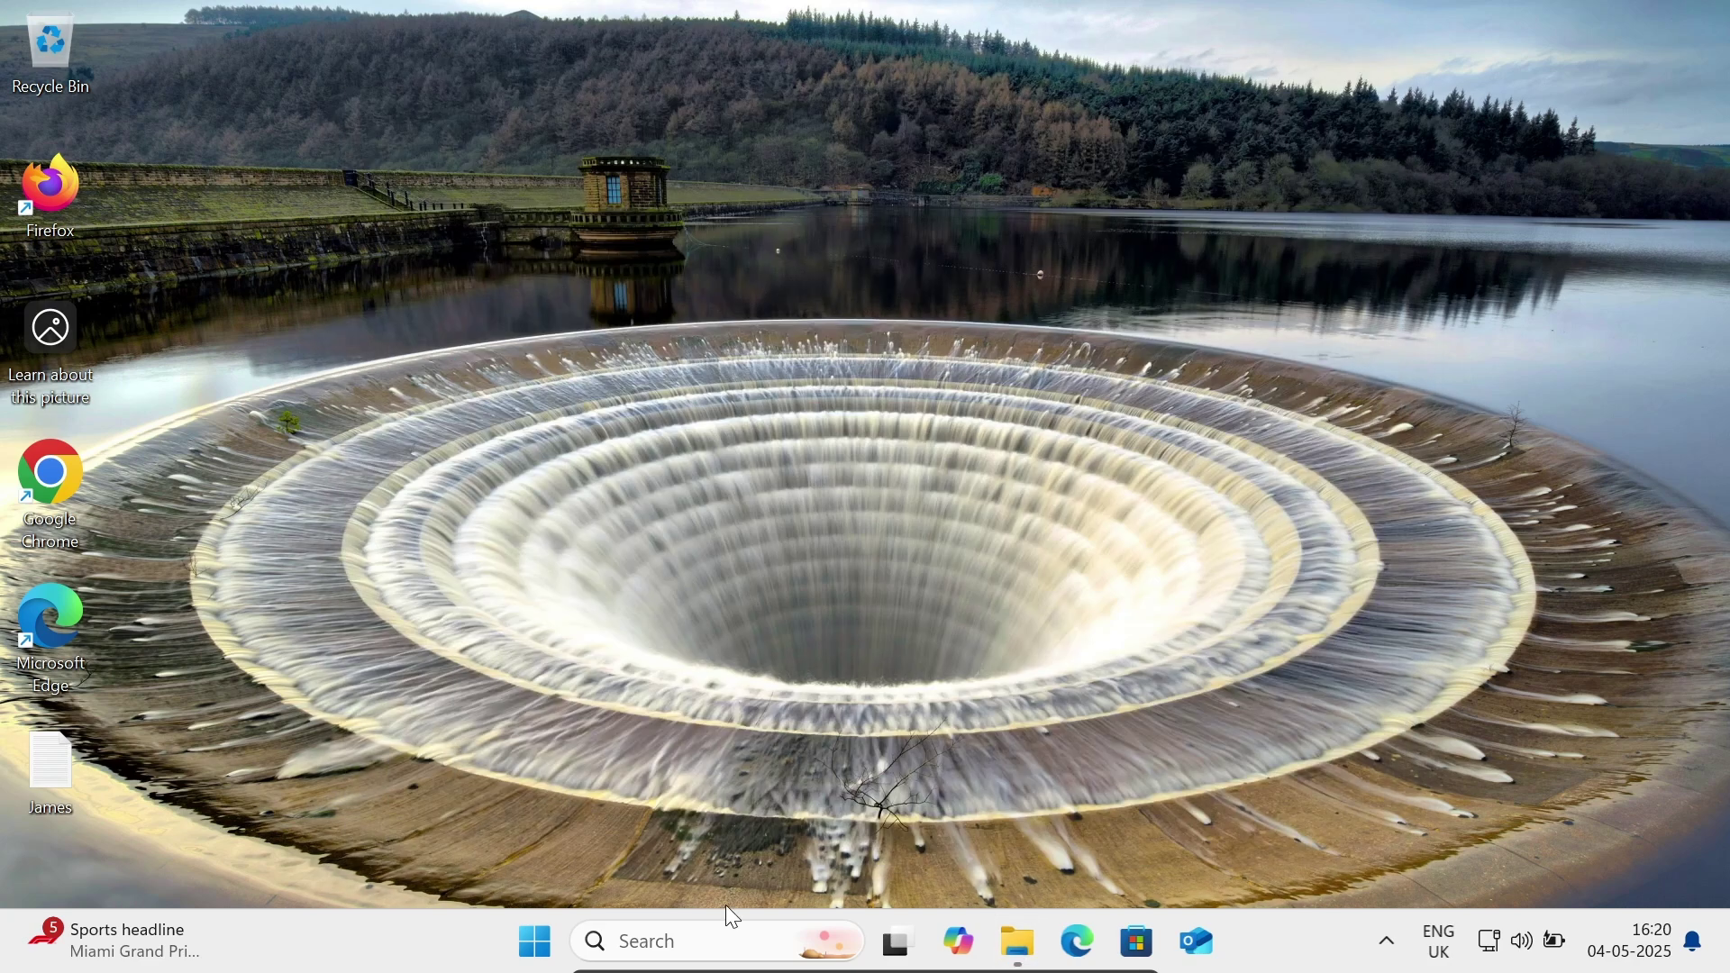
{"action": "left_click", "coordinate": [669, 936]}
{"action": "type", "text": "edit"}
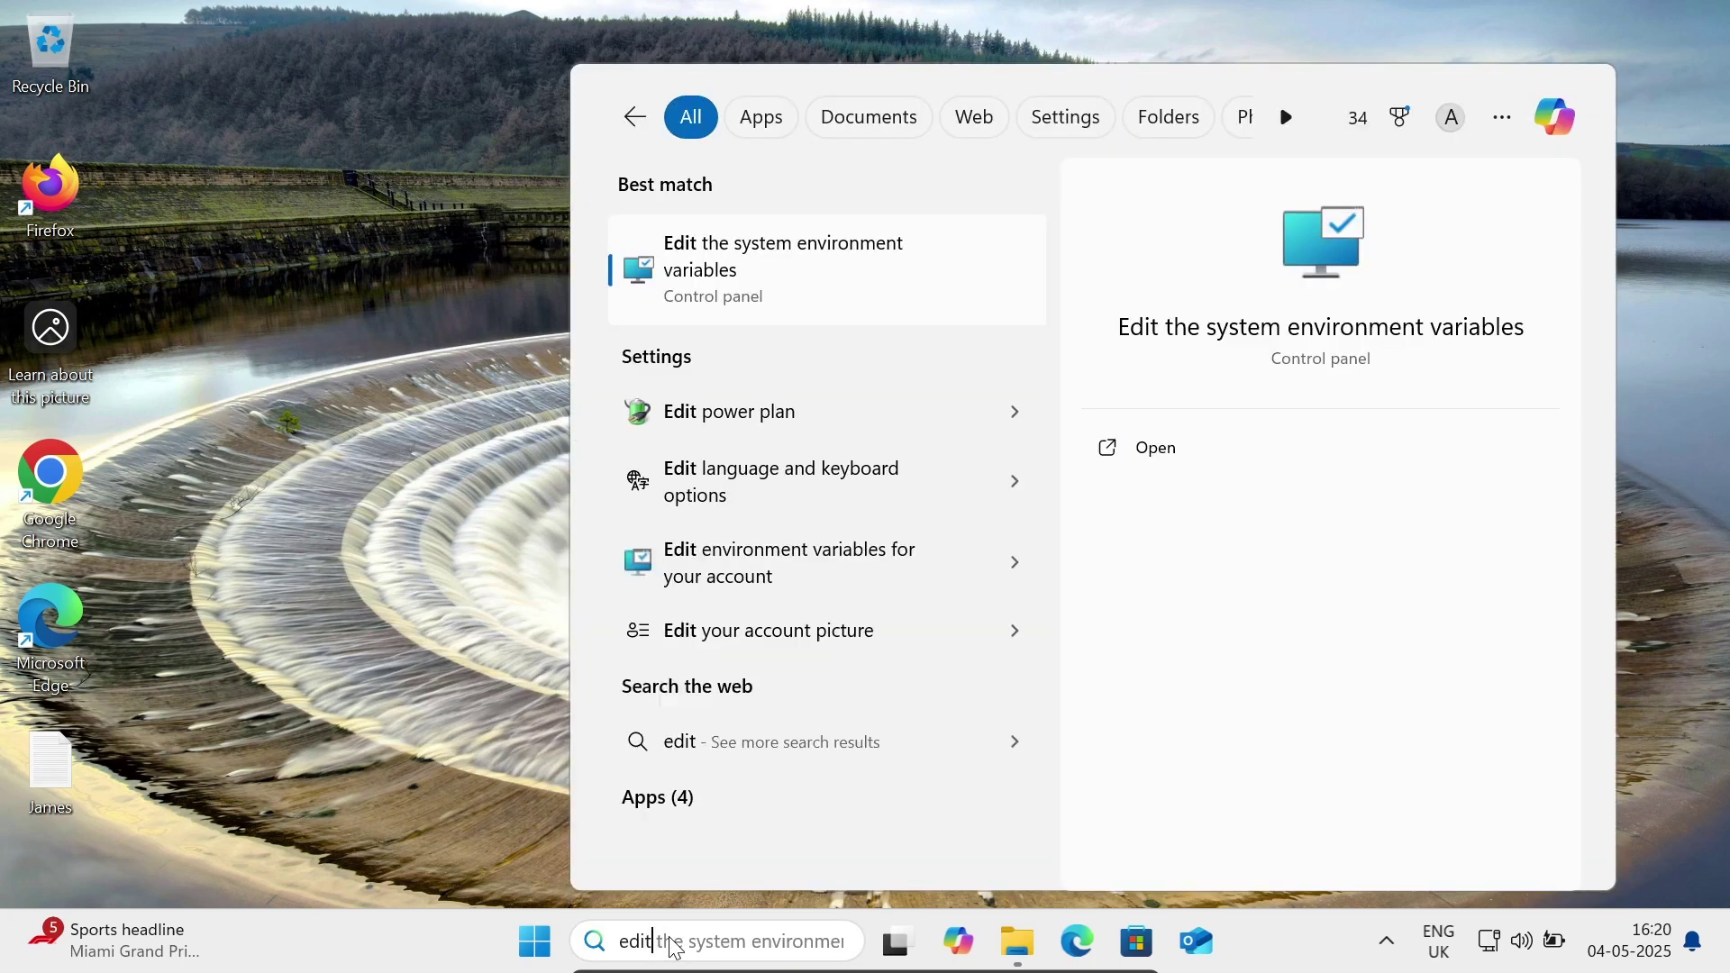
{"action": "type", "text": " sy"}
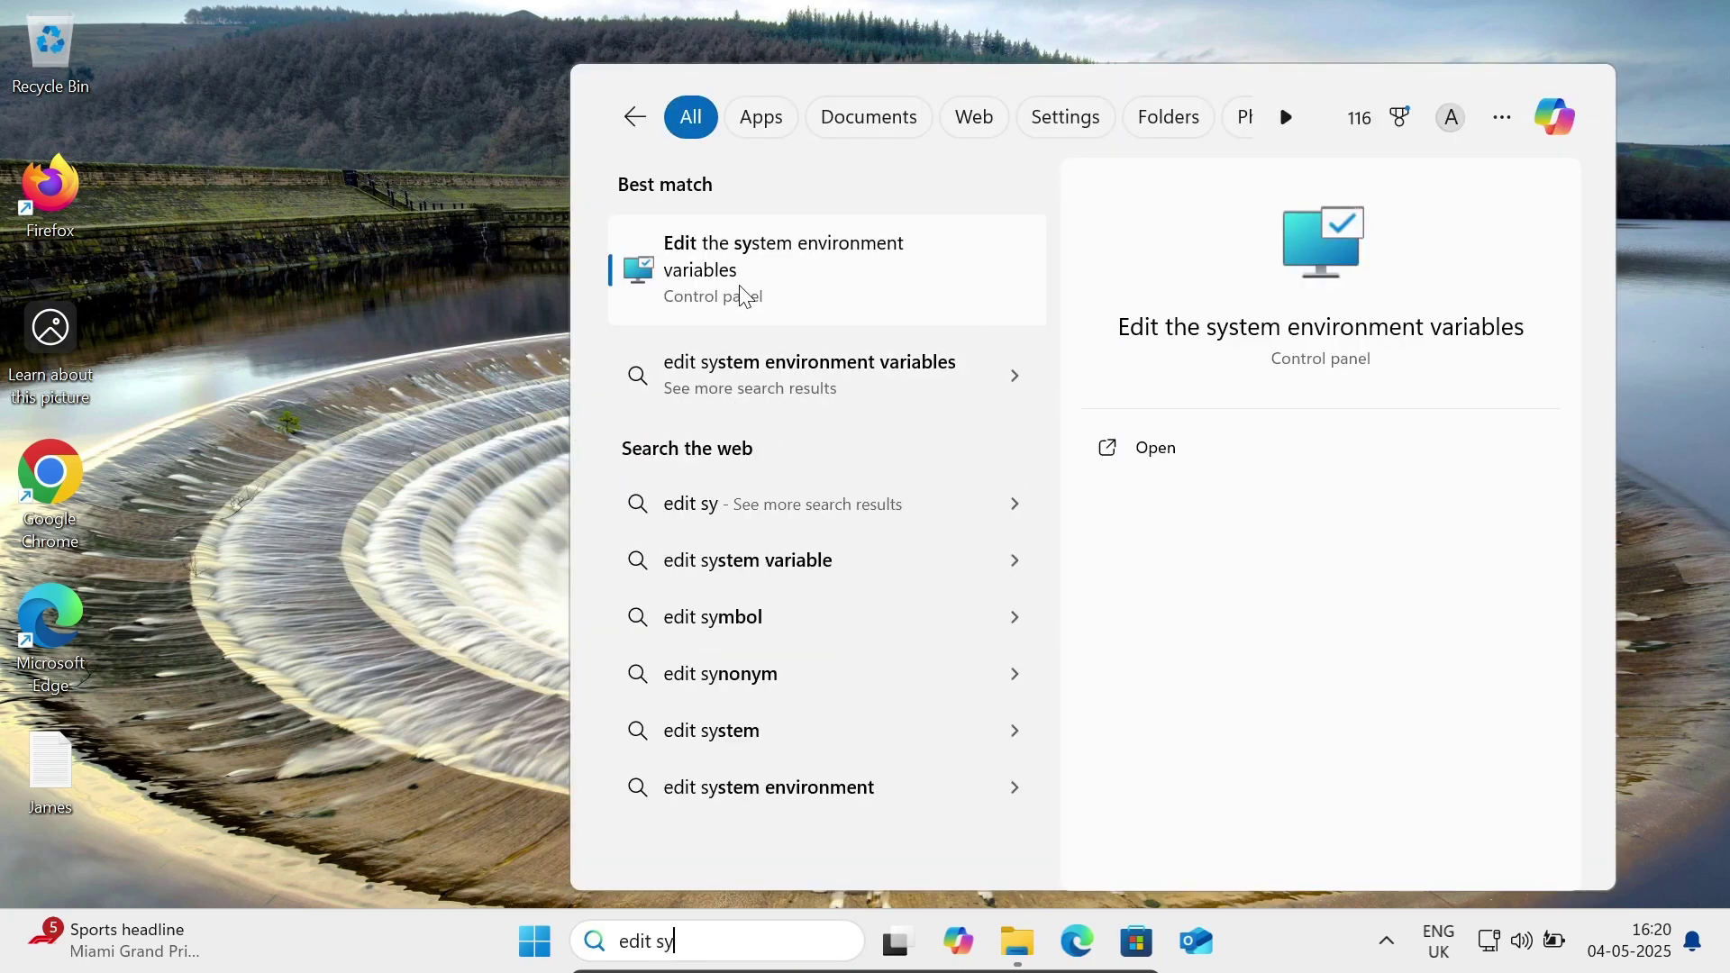
{"action": "left_click", "coordinate": [739, 282]}
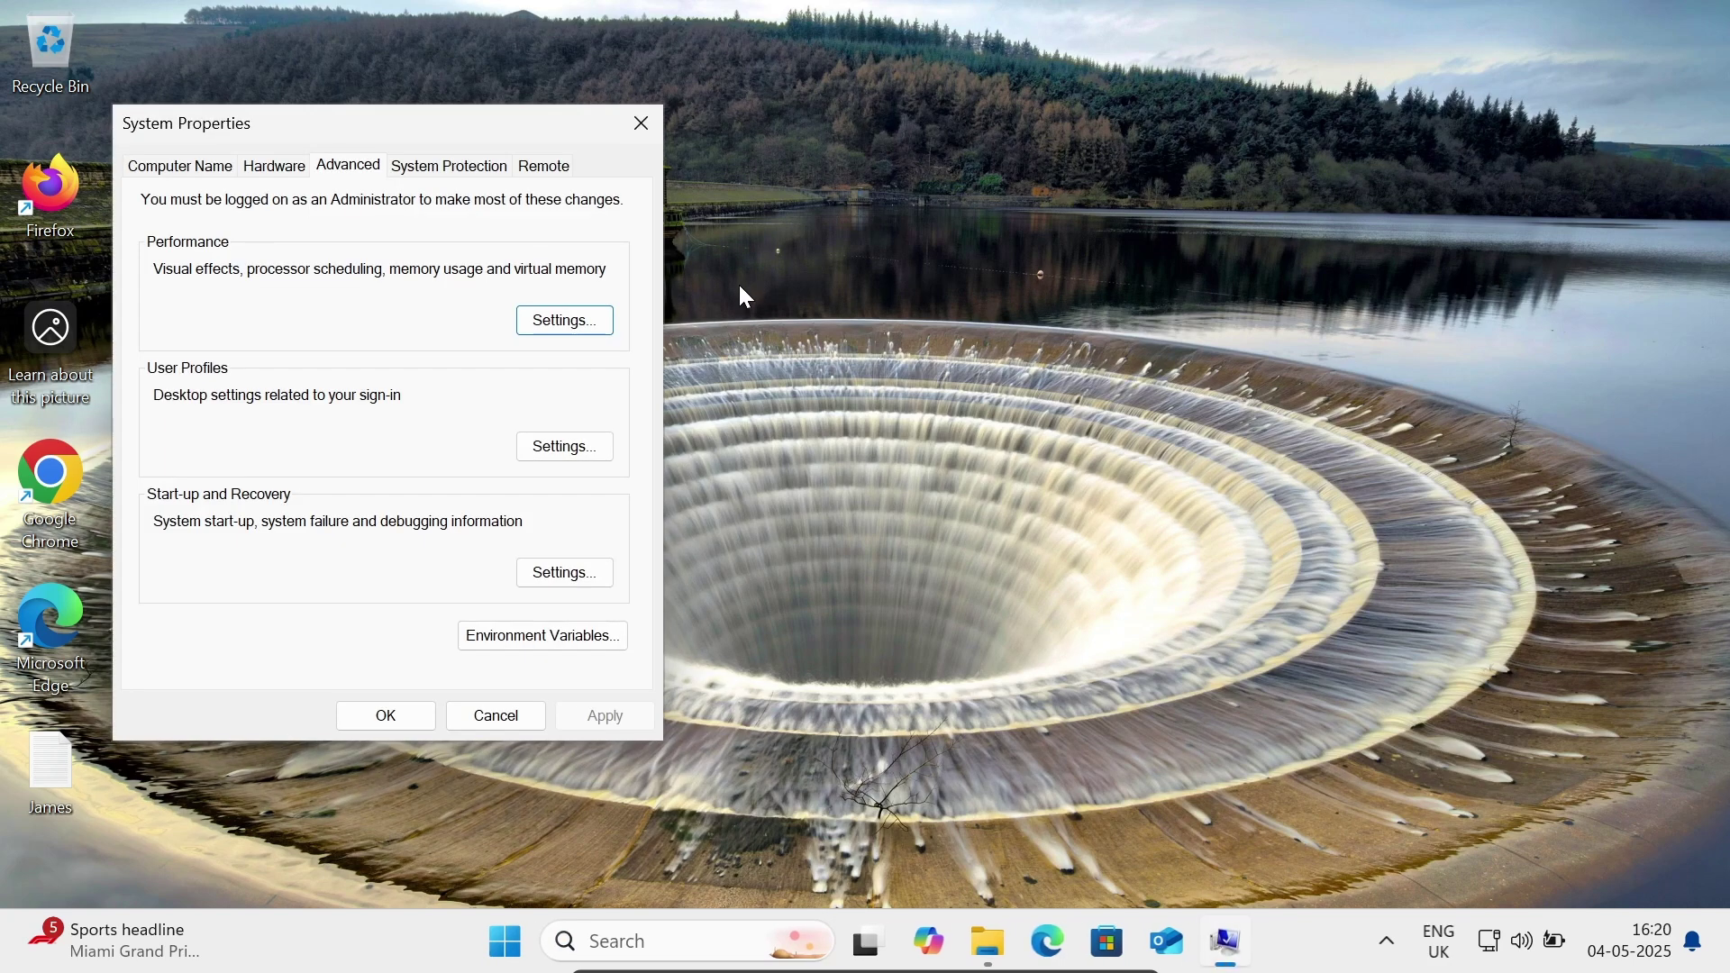
{"action": "left_click", "coordinate": [541, 636]}
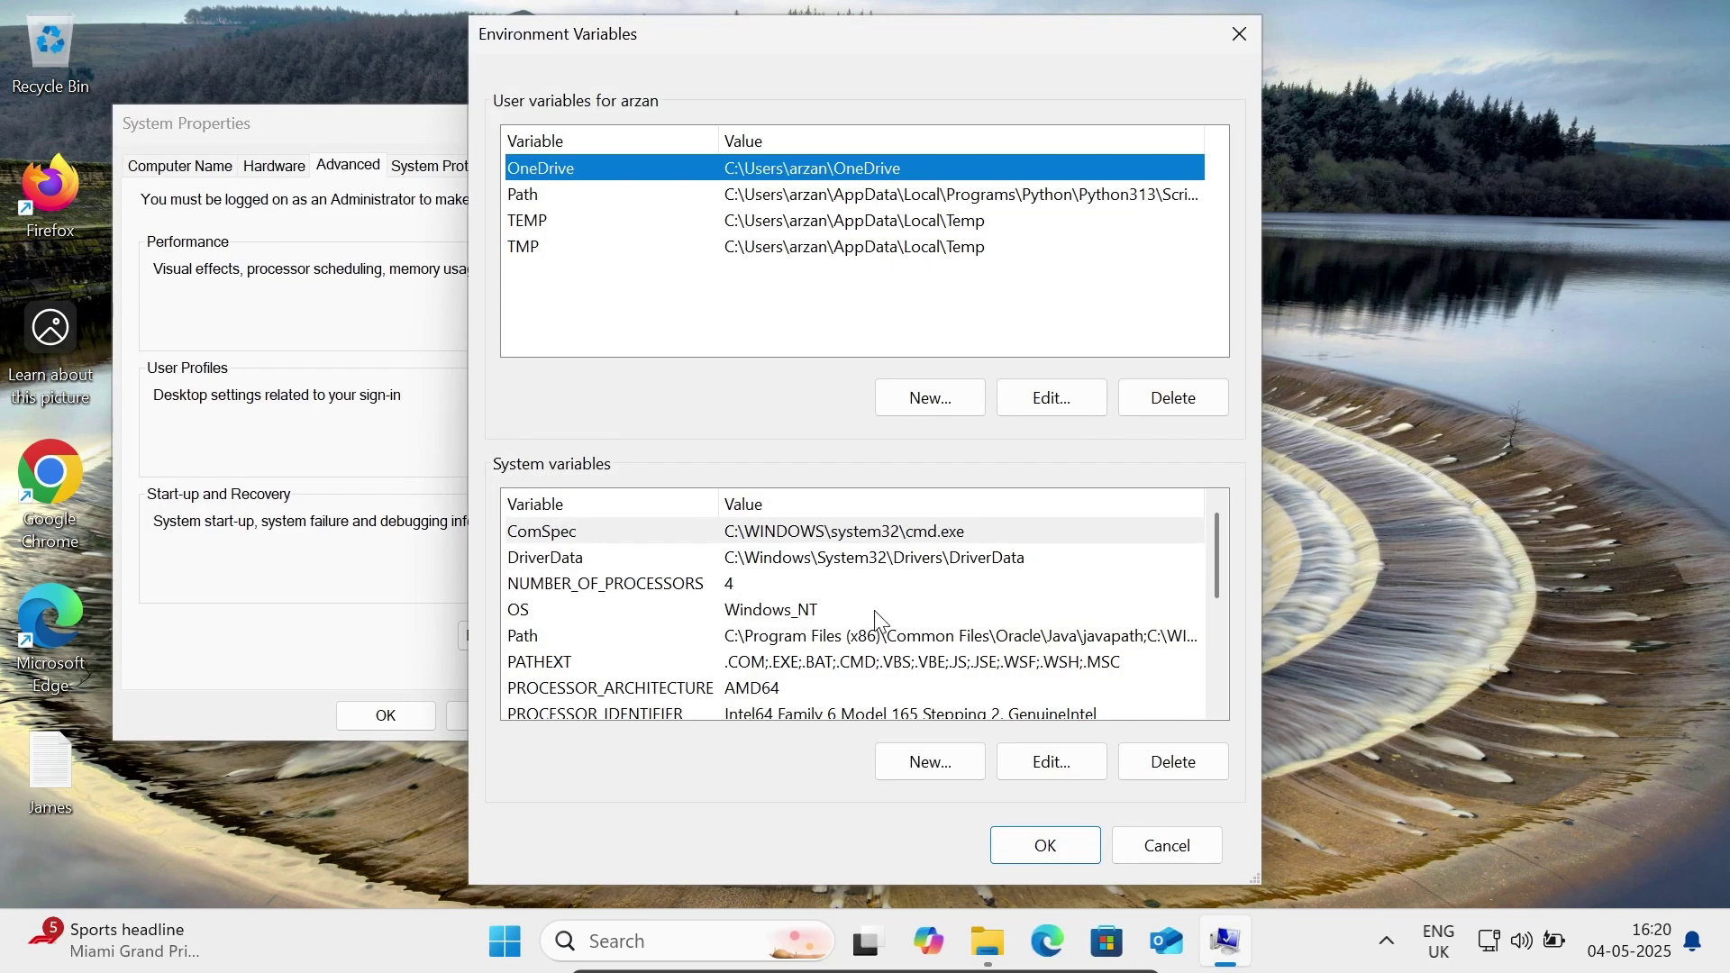
{"action": "left_click", "coordinate": [784, 638]}
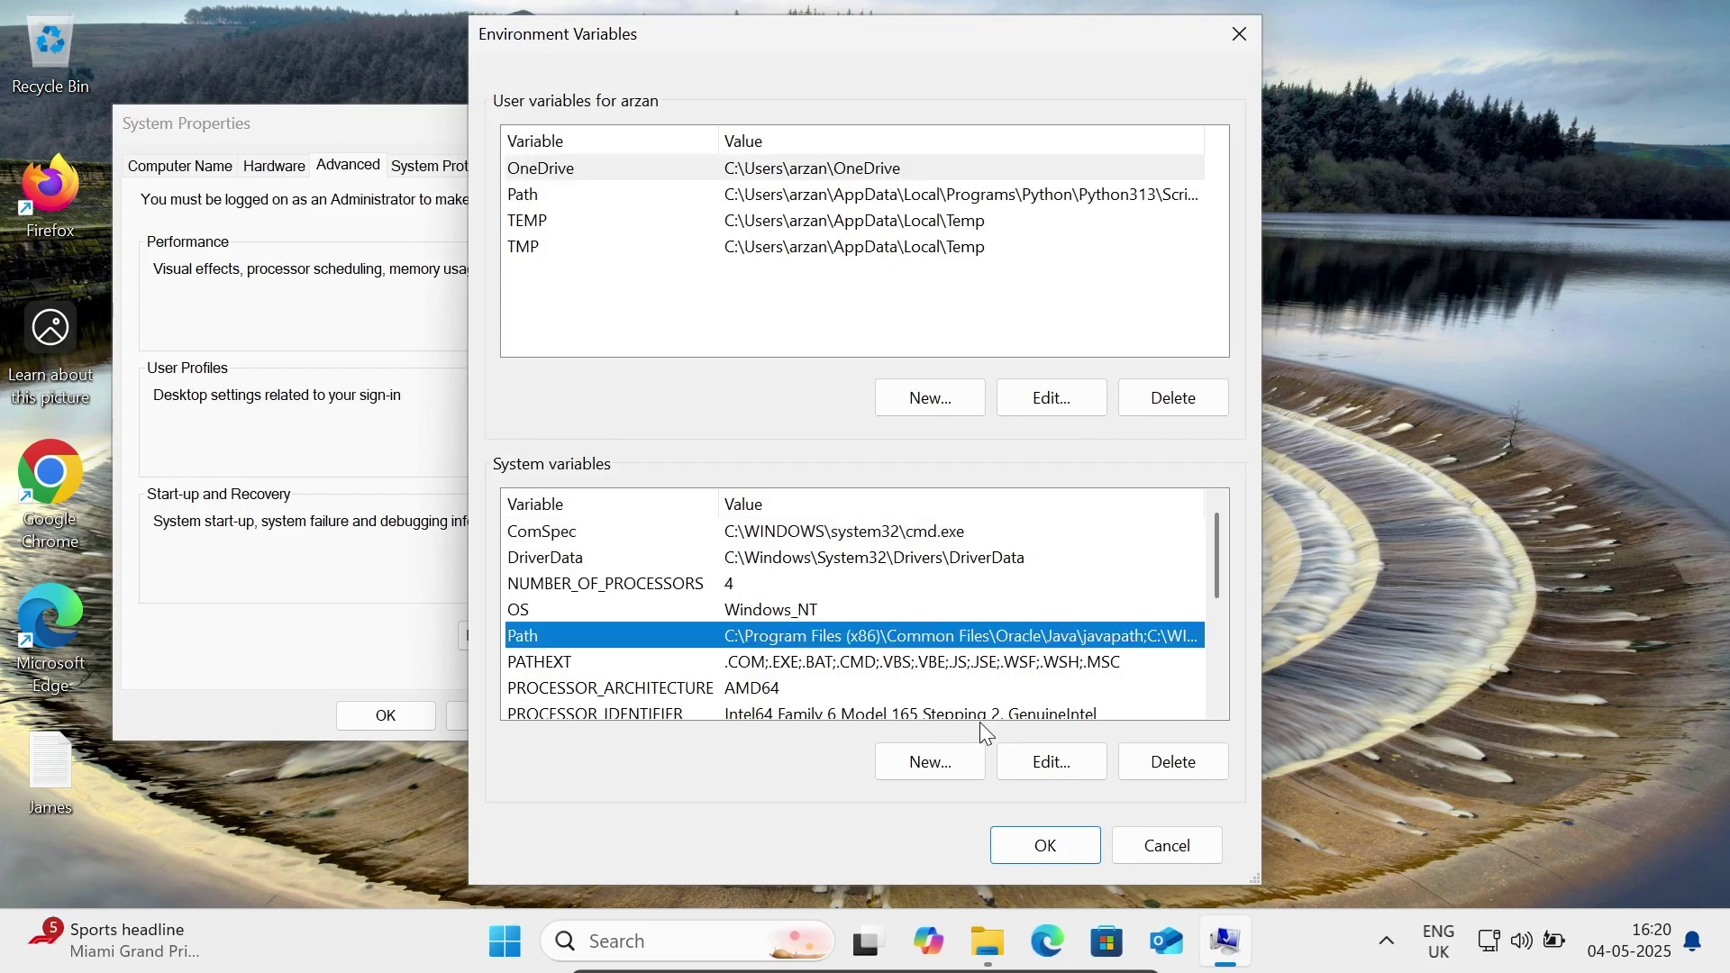
Add C:\Program Files (x86)\Java\jdk-1.8\bin as a new Path entry and confirm the changes
{"action": "left_click", "coordinate": [1048, 762]}
{"action": "left_click", "coordinate": [1102, 163]}
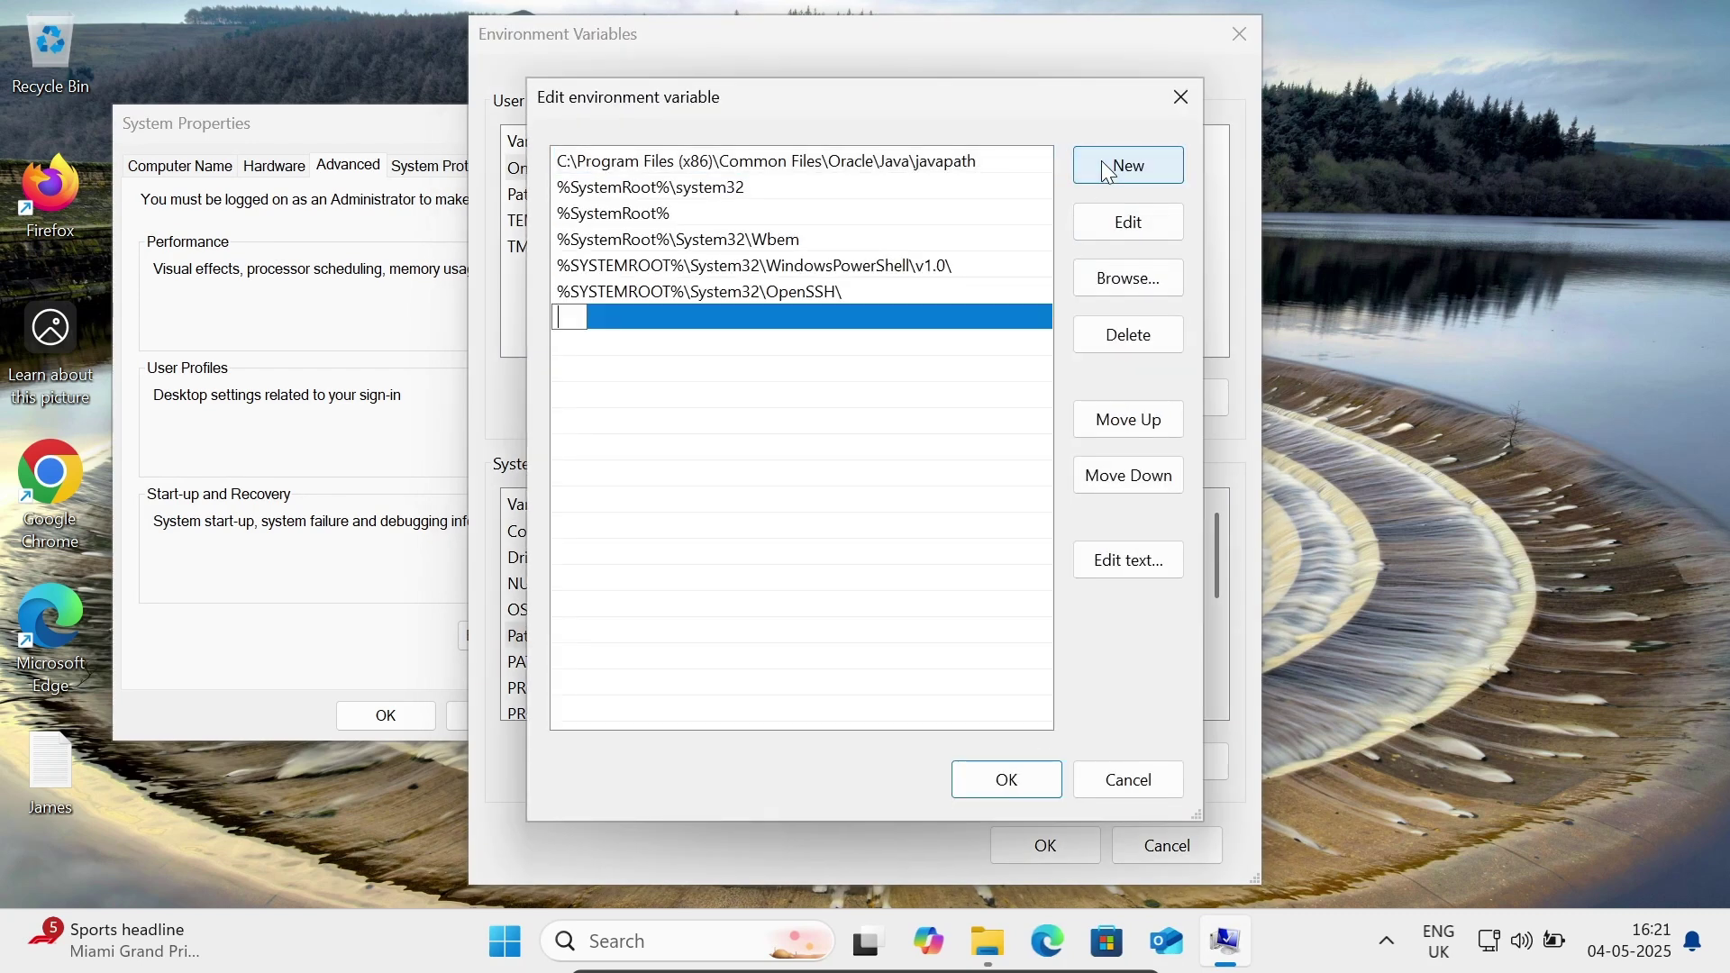
{"action": "type", "text": "C:\\Program Files (x86)\\Java\\jdk-1.8\\bin"}
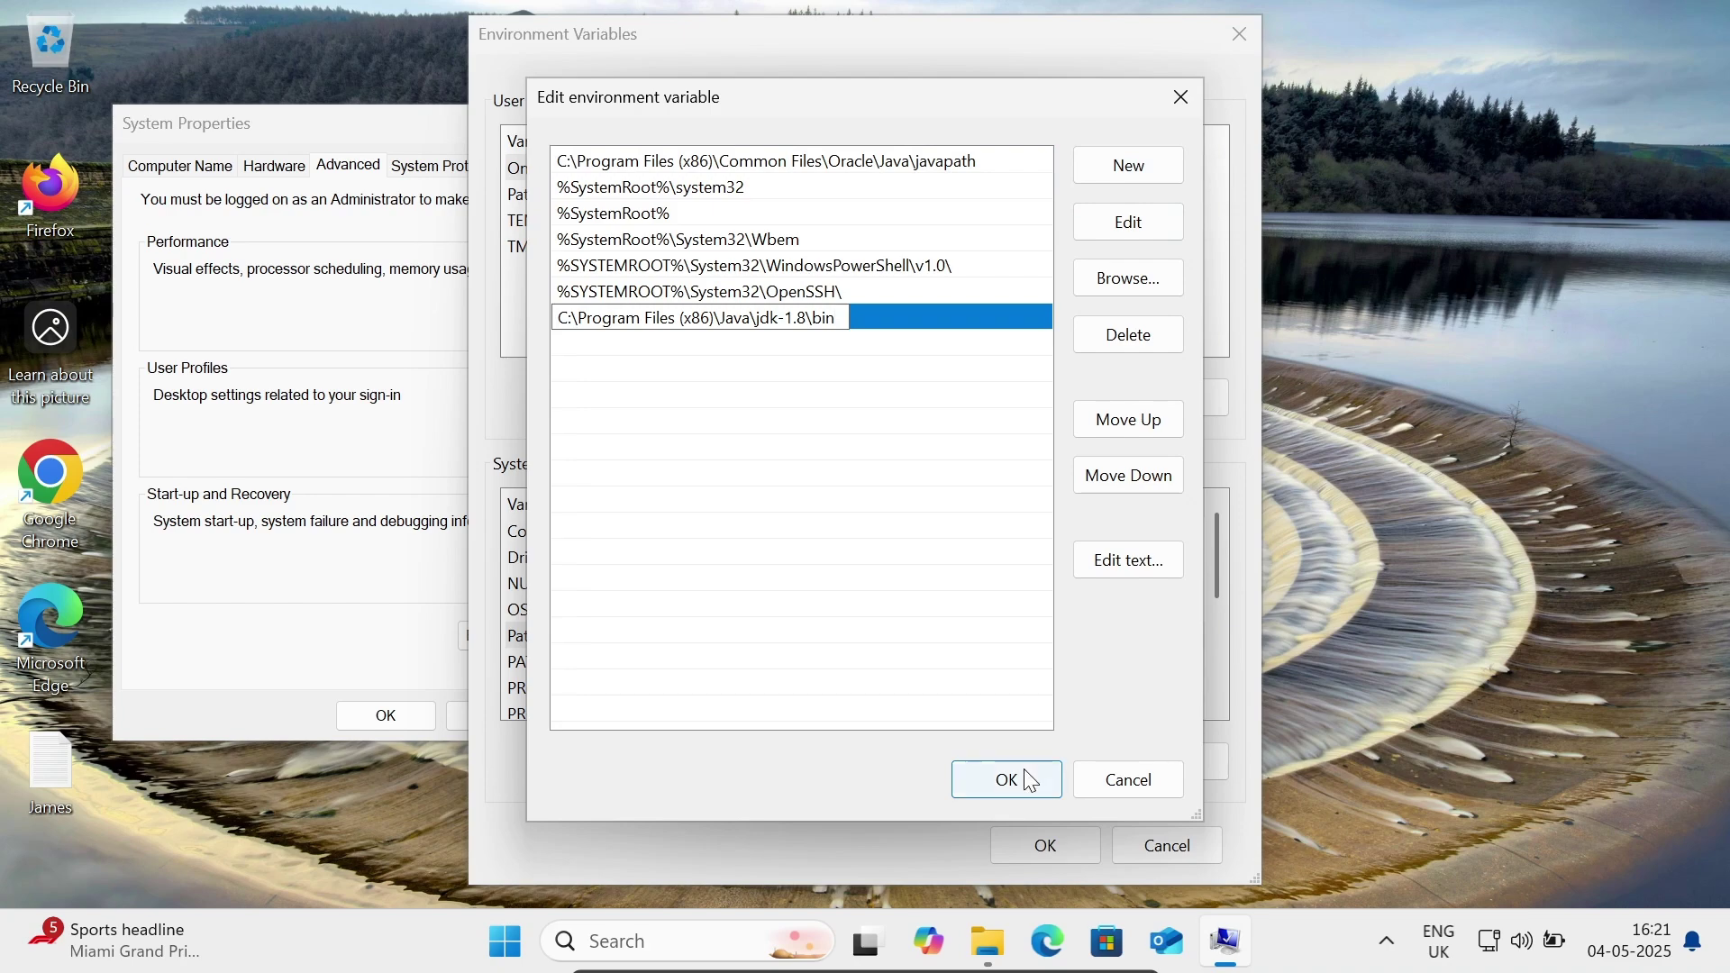
{"action": "left_click", "coordinate": [1006, 779]}
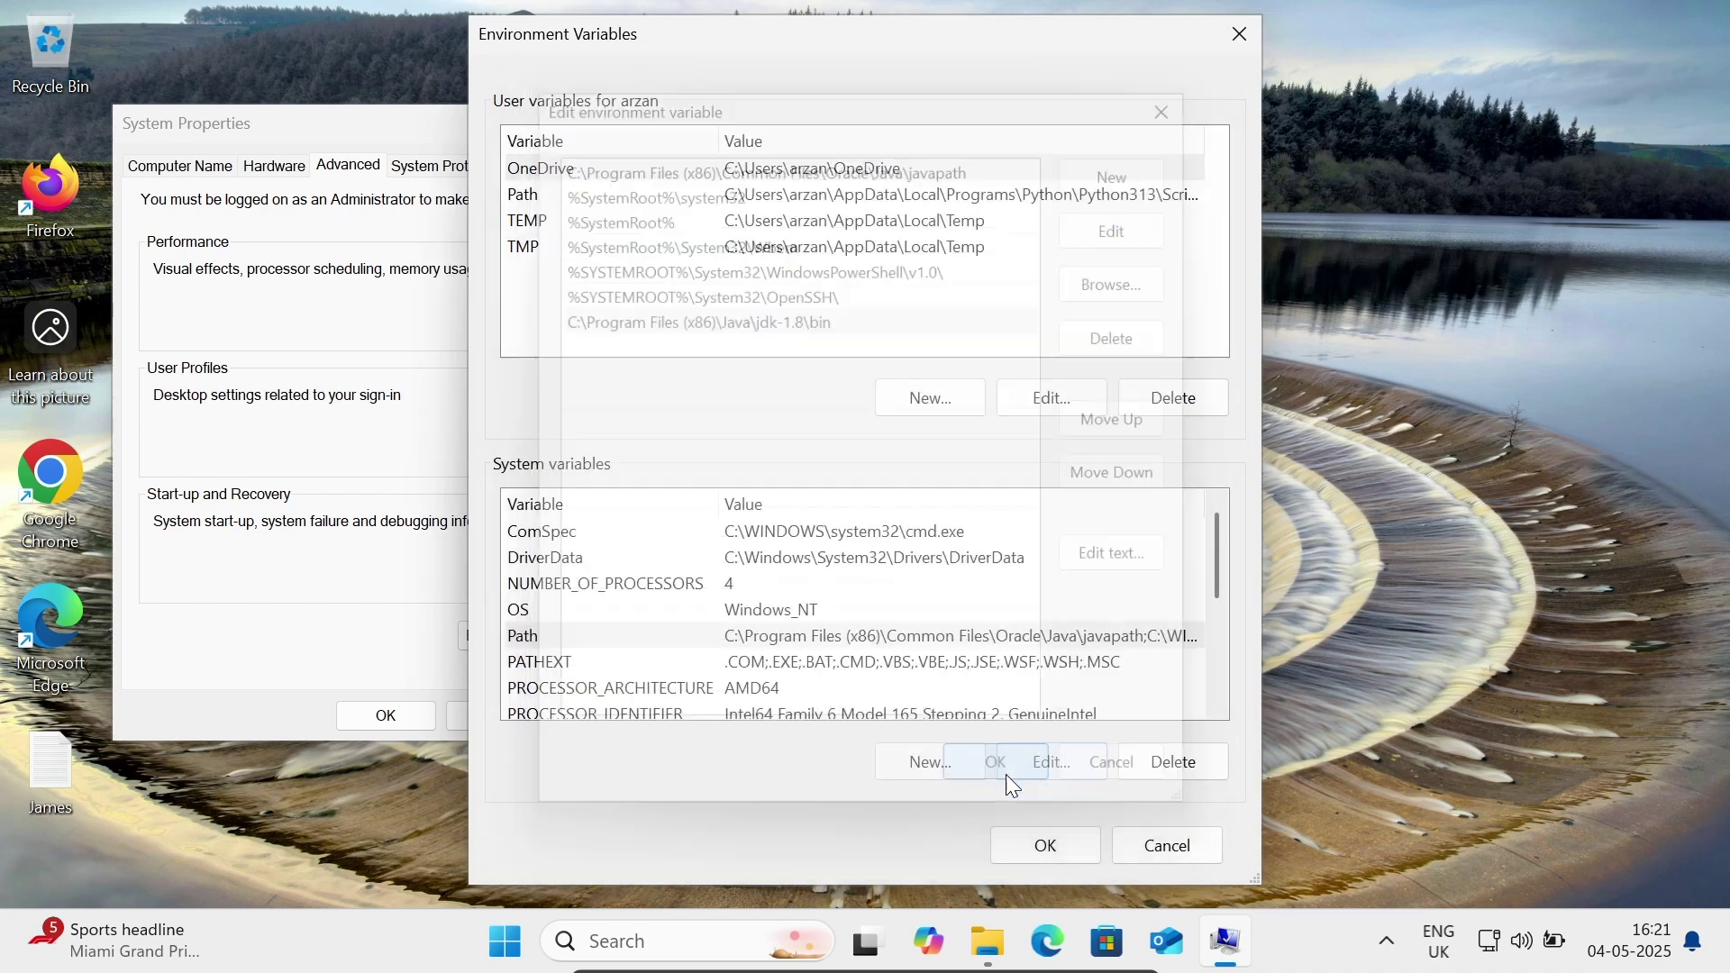
{"action": "left_click", "coordinate": [1044, 846]}
Close System Properties, launch Command Prompt and confirm 'javac' now runs
{"action": "left_click", "coordinate": [382, 717]}
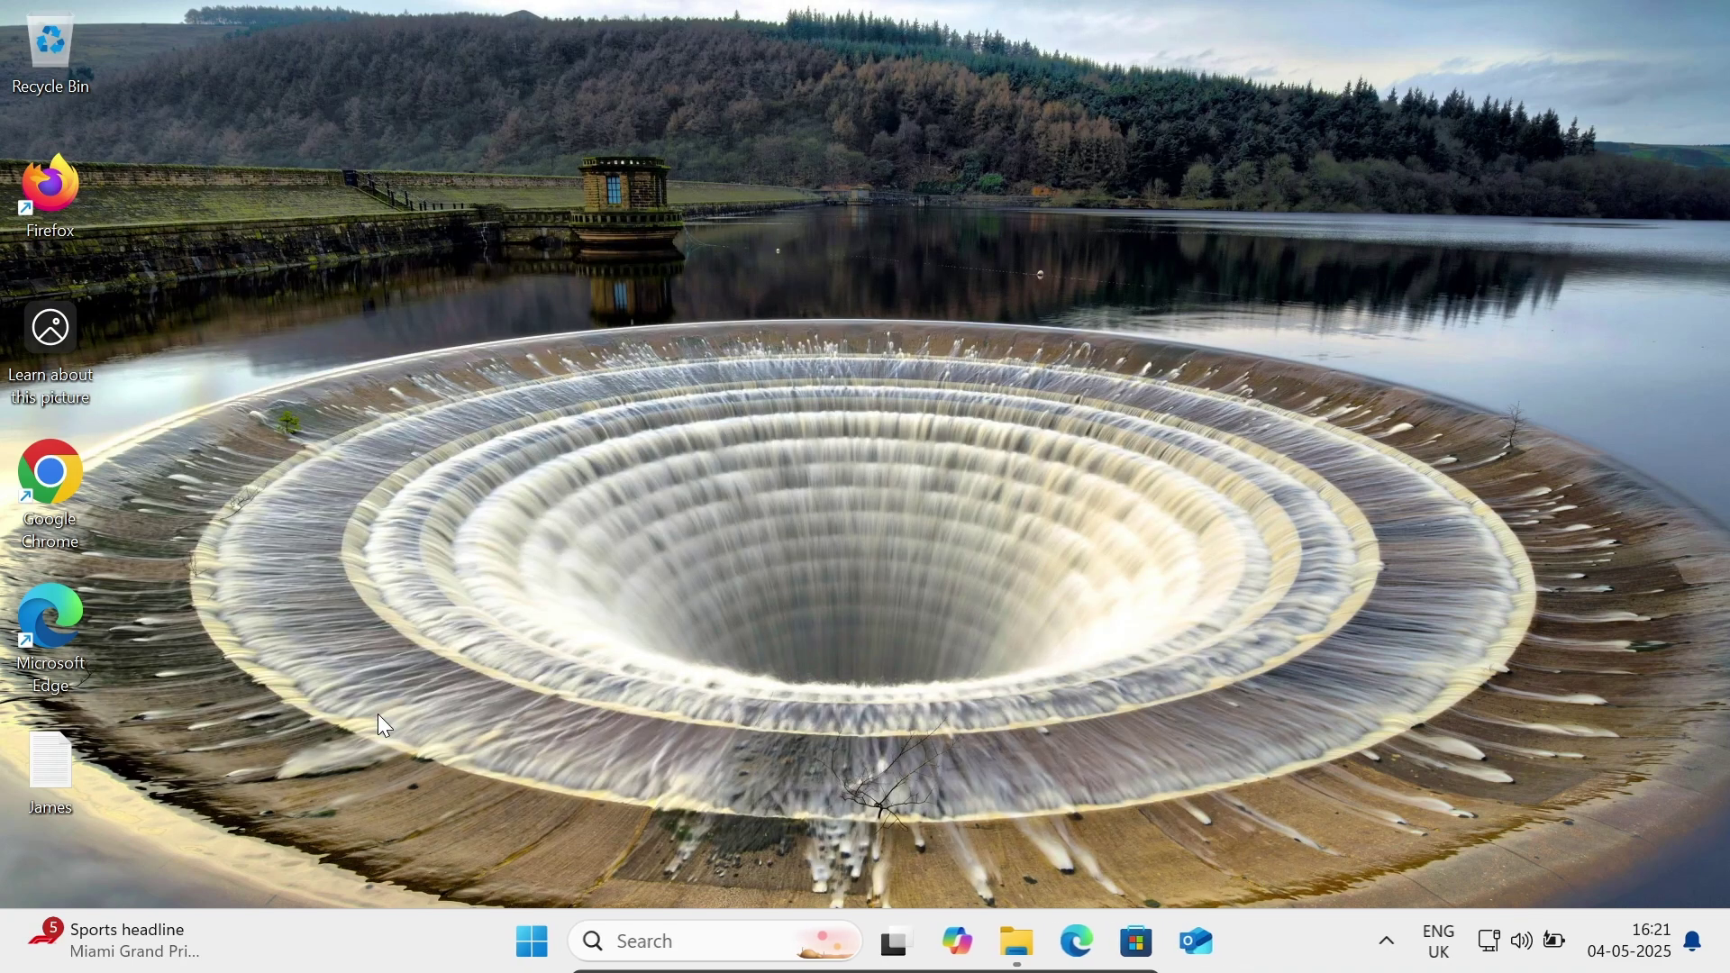
{"action": "left_click", "coordinate": [658, 936]}
{"action": "type", "text": "c"}
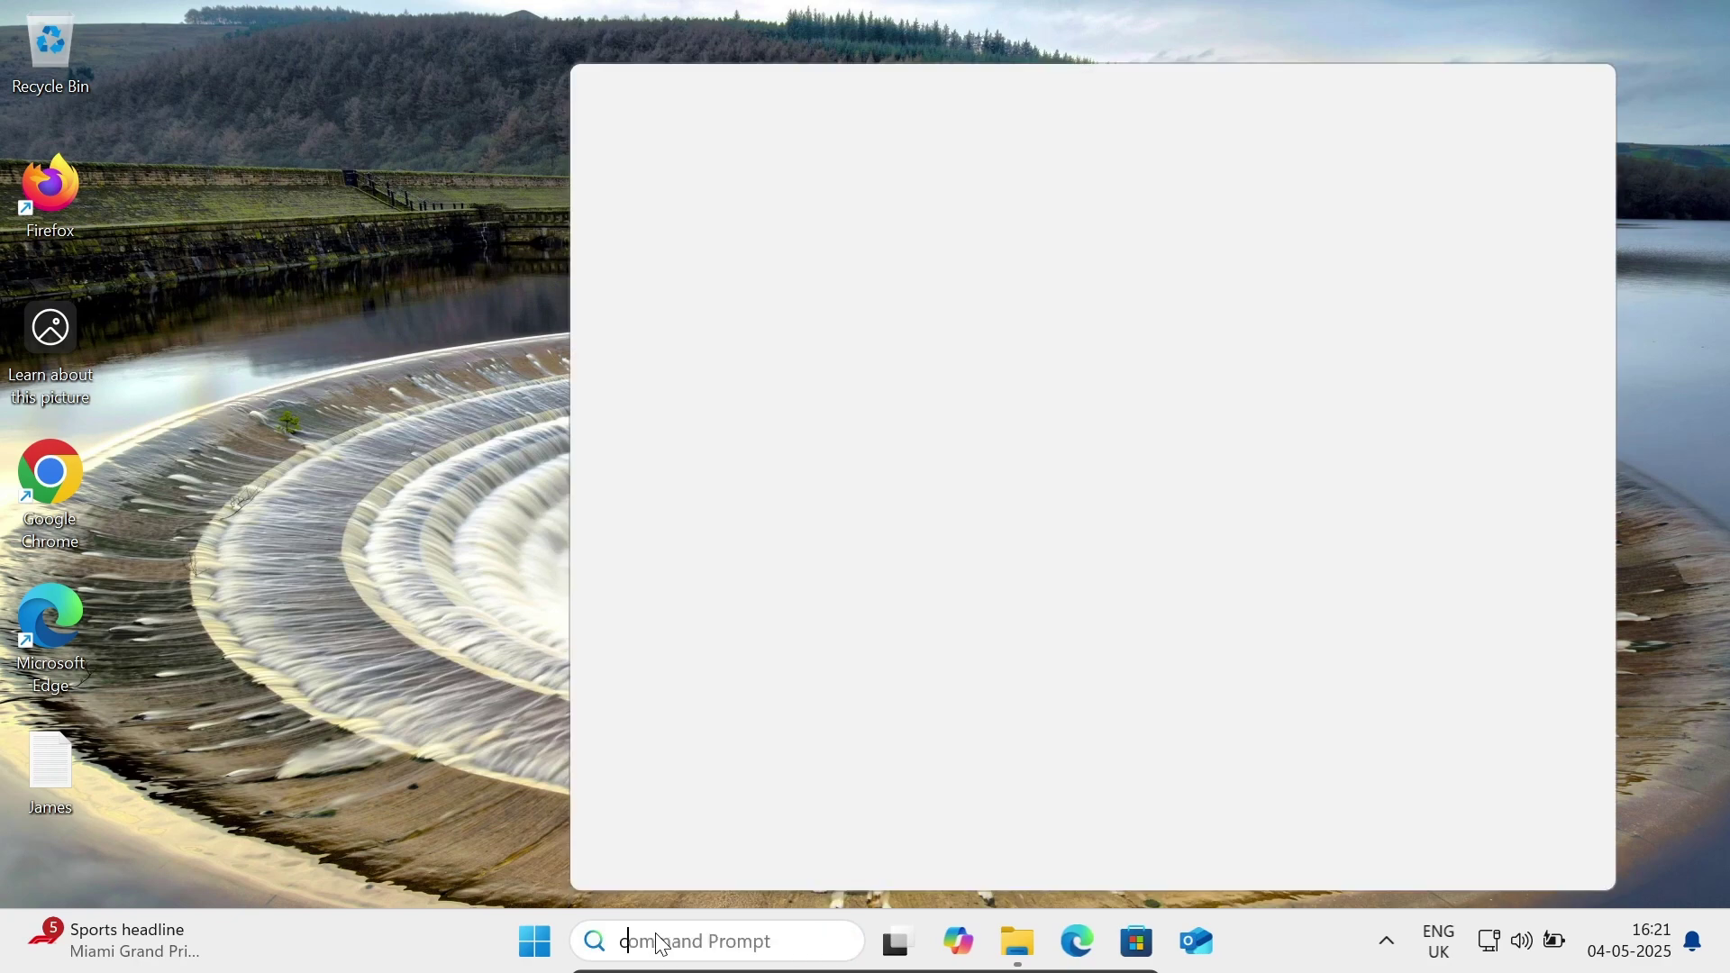
{"action": "type", "text": "m"}
{"action": "key", "text": "Return"}
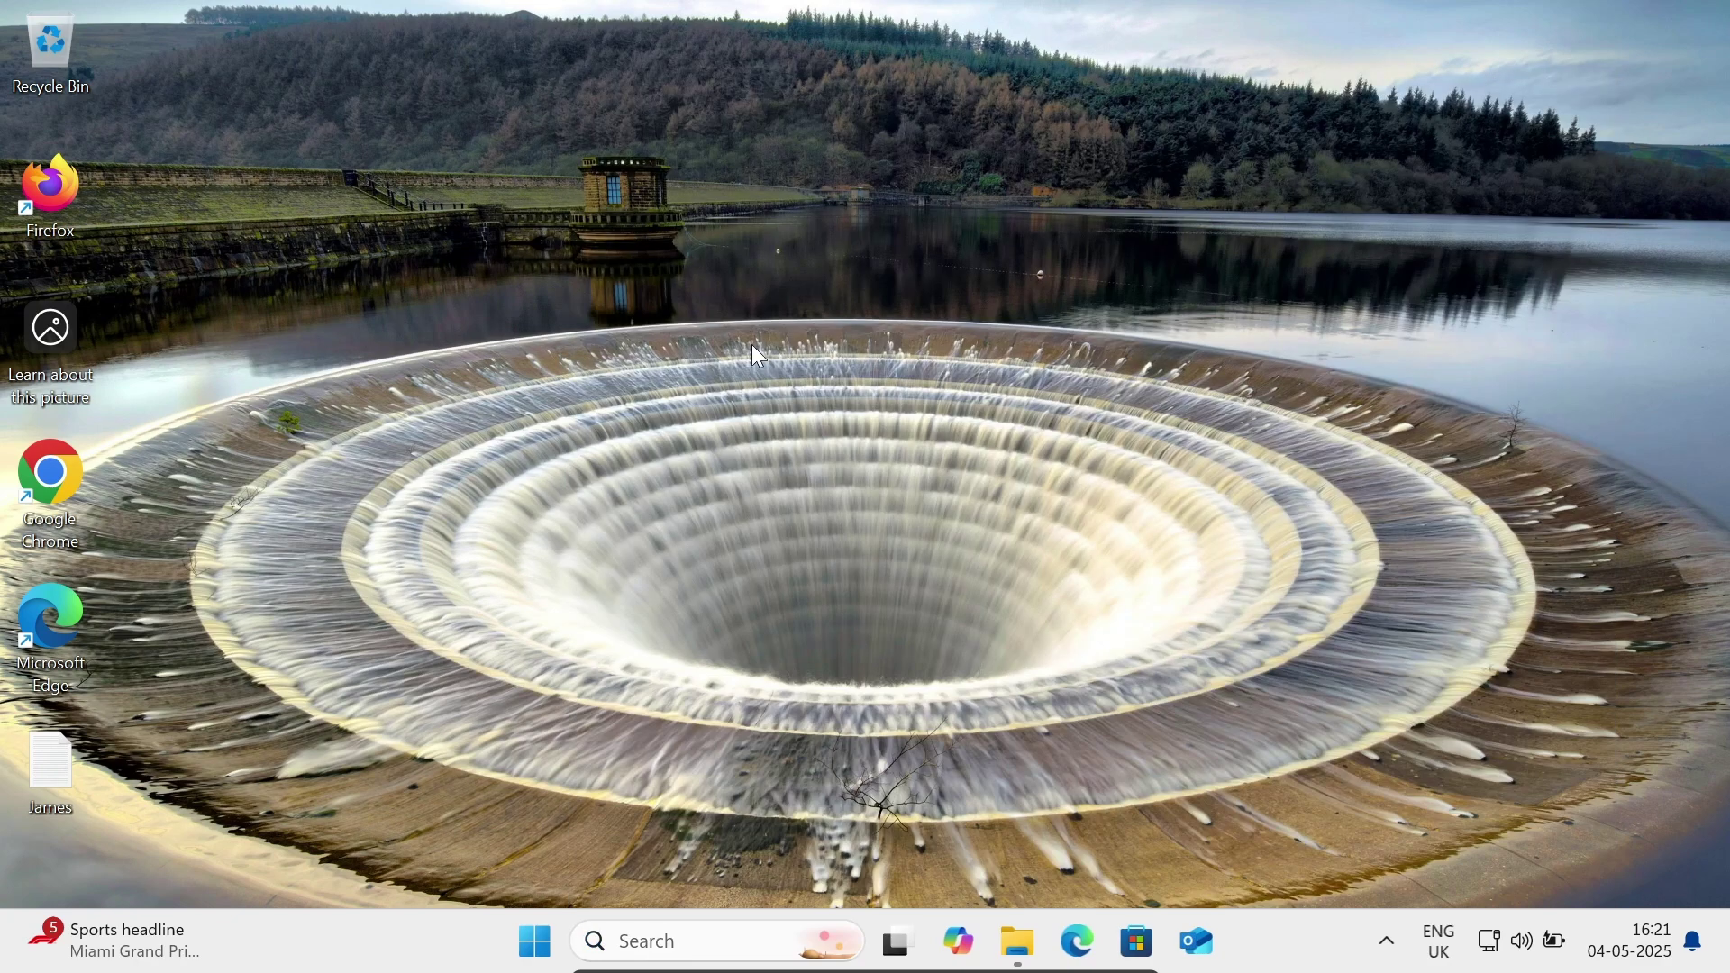
{"action": "type", "text": "javac"}
{"action": "key", "text": "Return"}
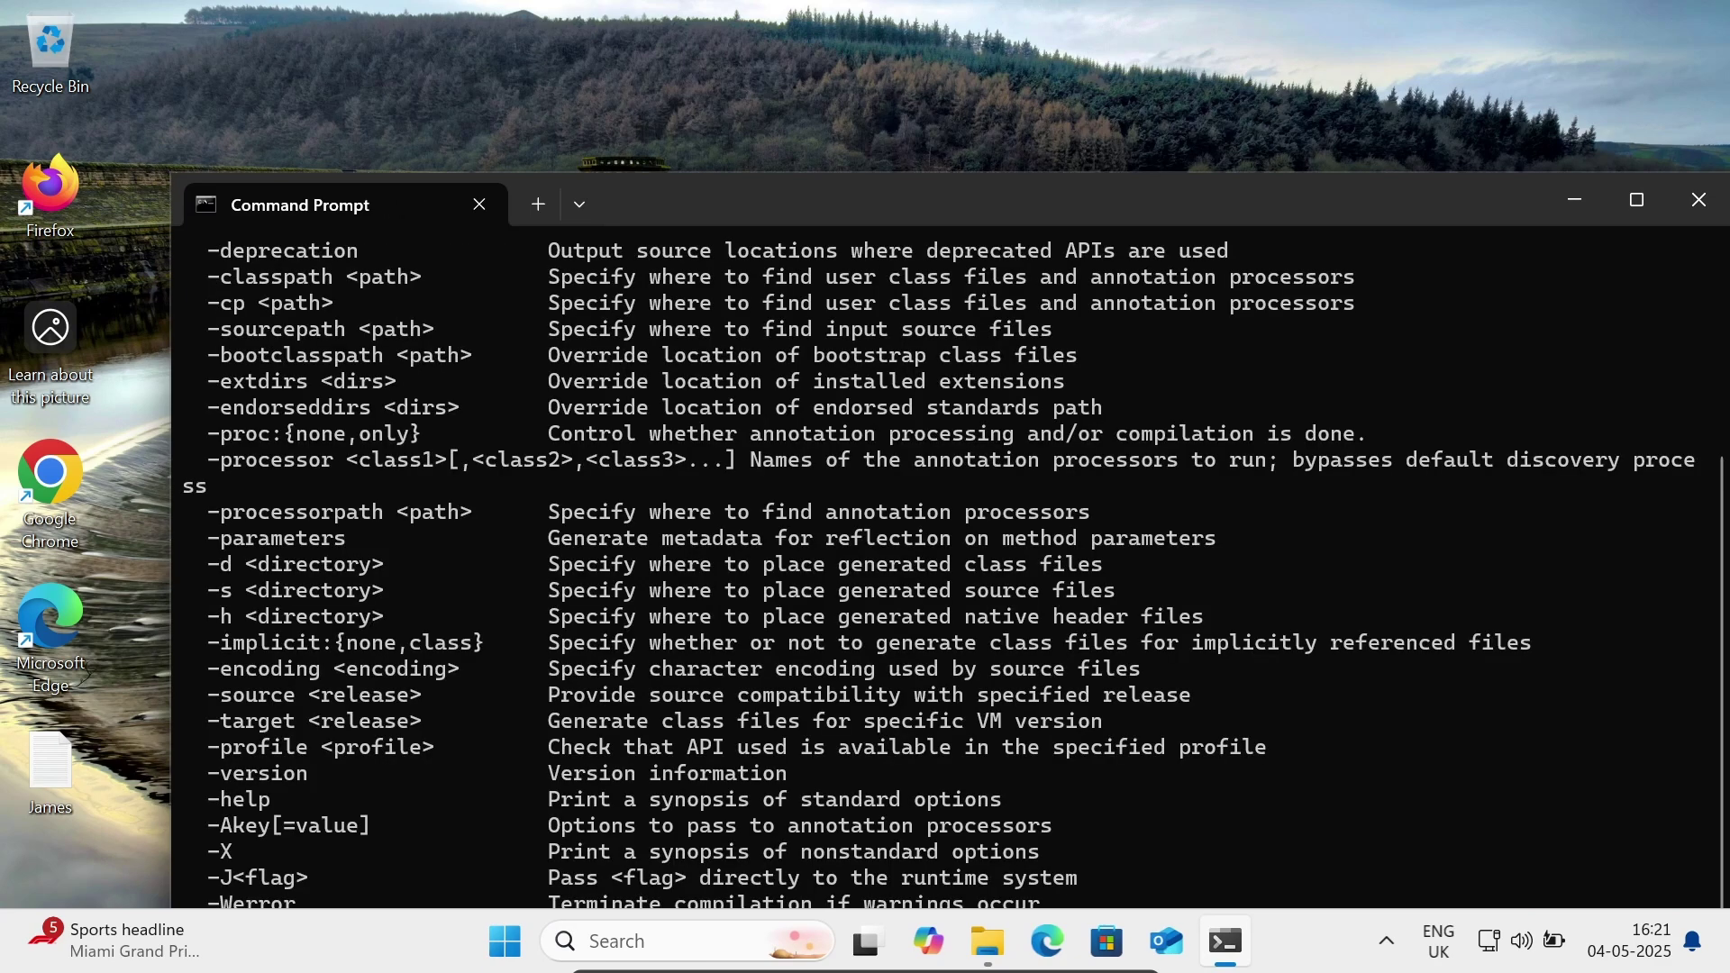
{"action": "type", "text": "cls"}
{"action": "key", "text": "Return"}
{"action": "type", "text": "java"}
Run 'java', 'java --version' and 'java -help', ending with the help usage listed
{"action": "key", "text": "Return"}
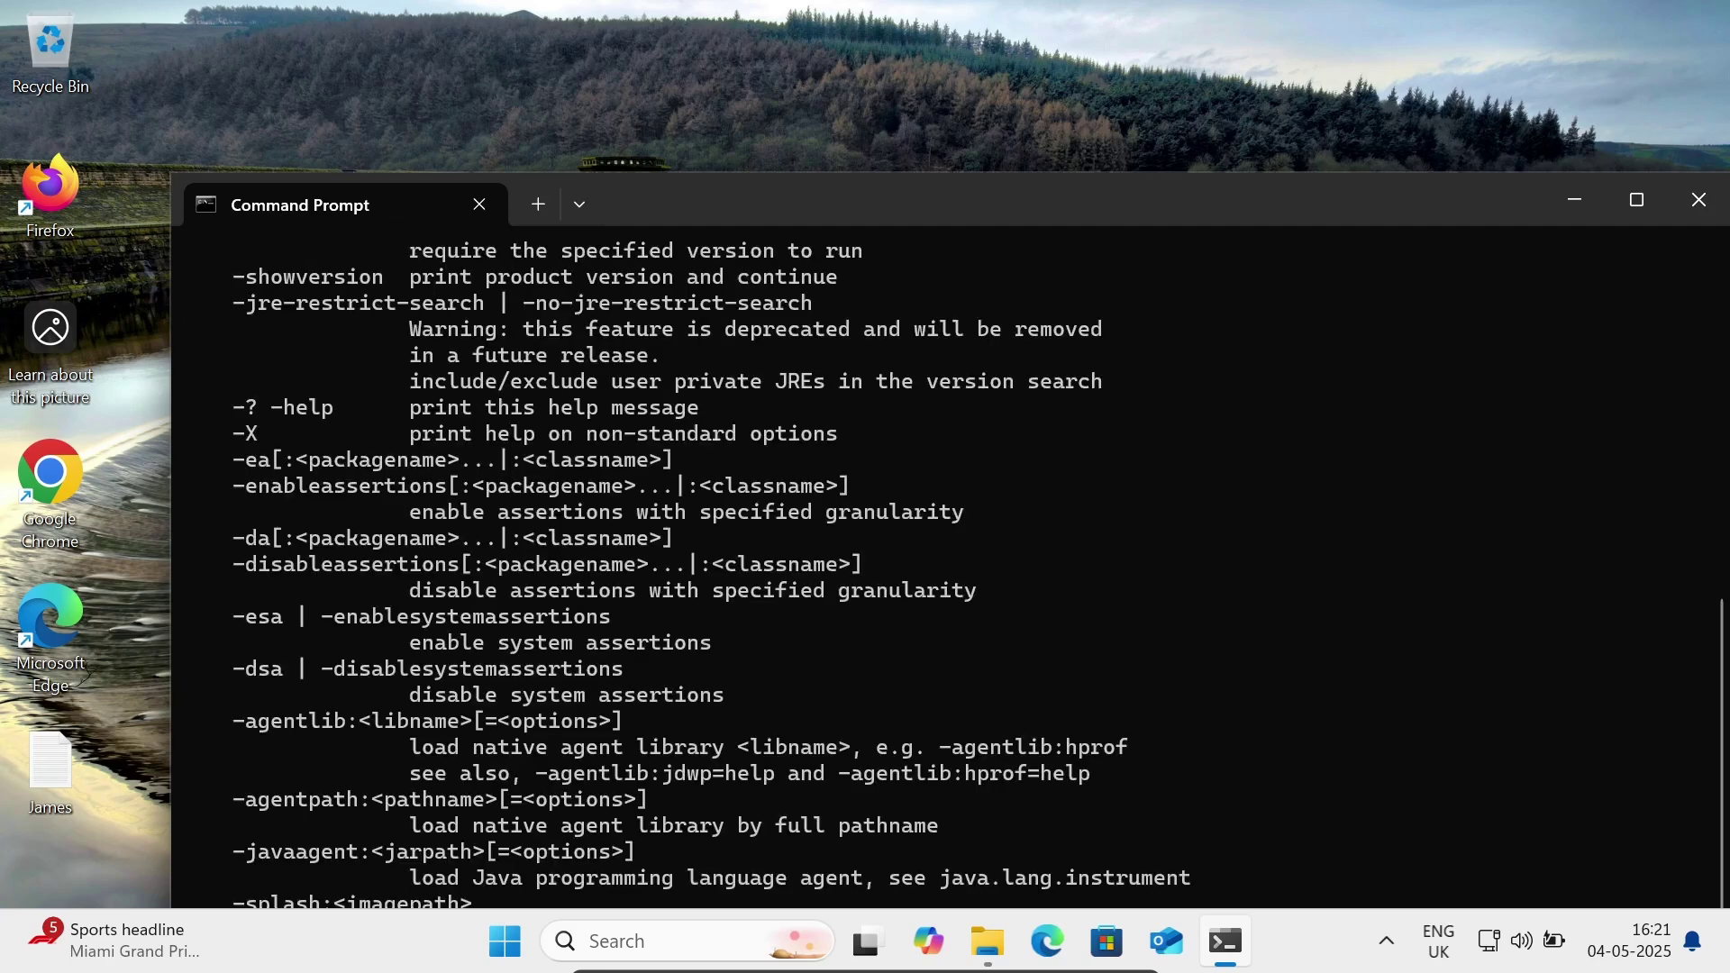
{"action": "type", "text": "cls"}
{"action": "key", "text": "Return"}
{"action": "type", "text": "java --version"}
{"action": "key", "text": "Return"}
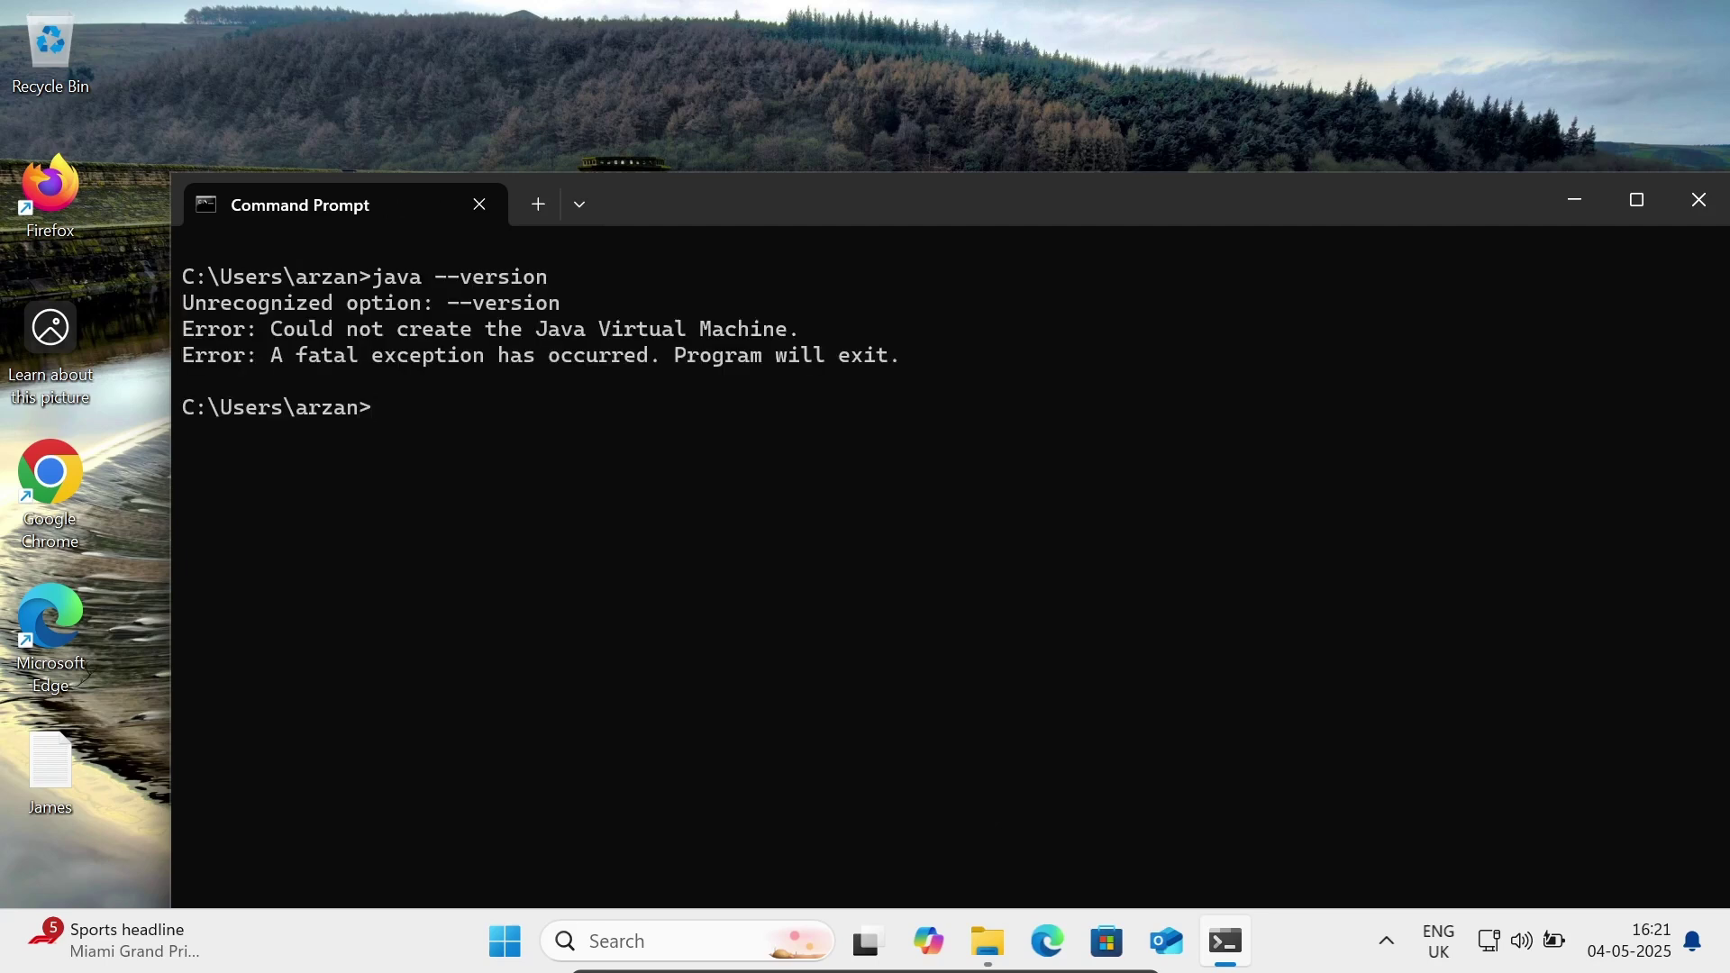
{"action": "type", "text": "jav a-help"}
{"action": "key", "text": "Return"}
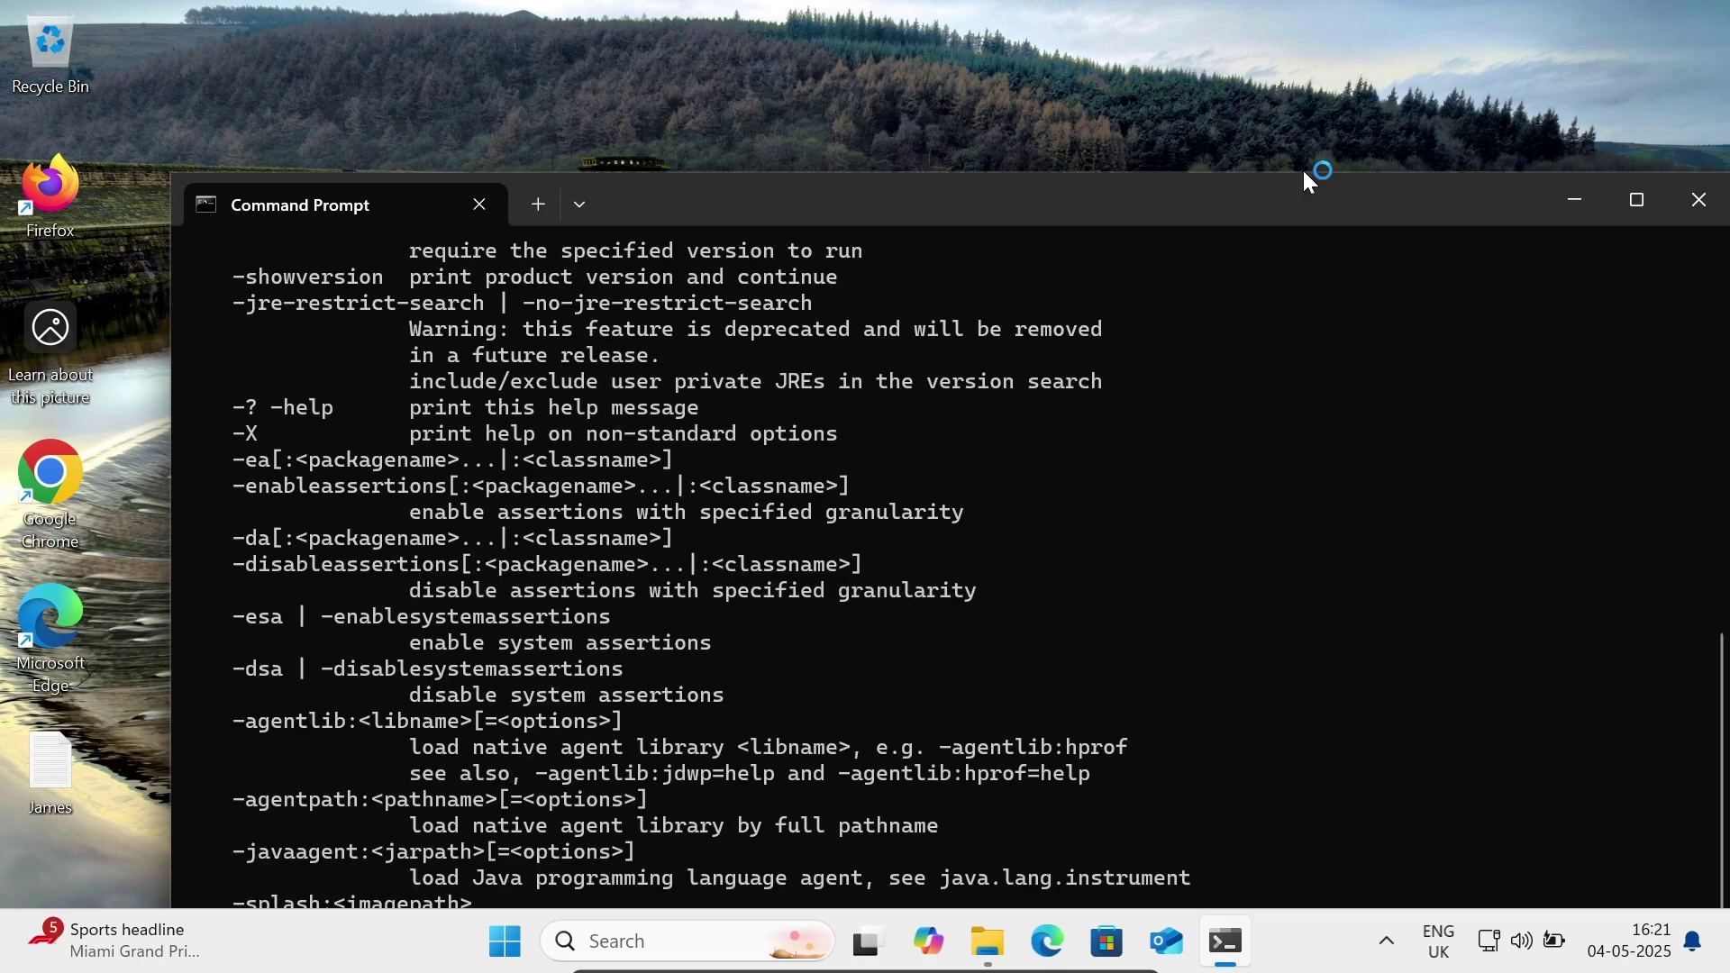
Maximize the Command Prompt window to read the java help output
{"action": "left_click", "coordinate": [1637, 199]}
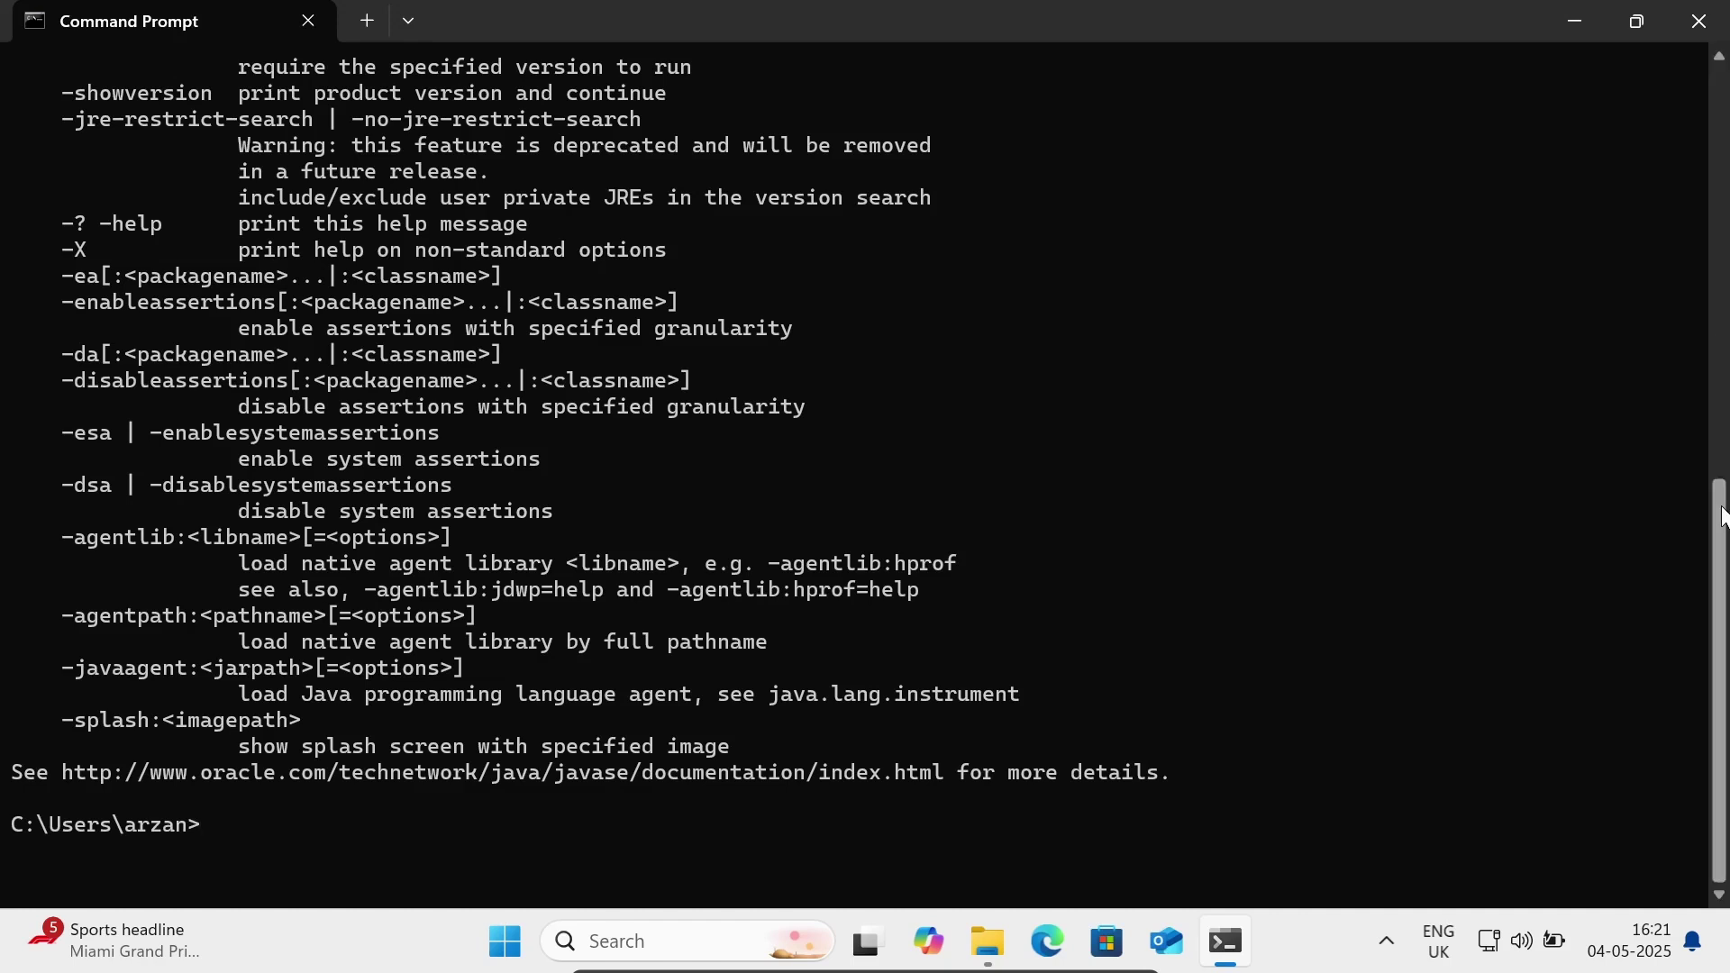
{"action": "left_click_drag", "start_coordinate": [1716, 541], "coordinate": [1714, 393]}
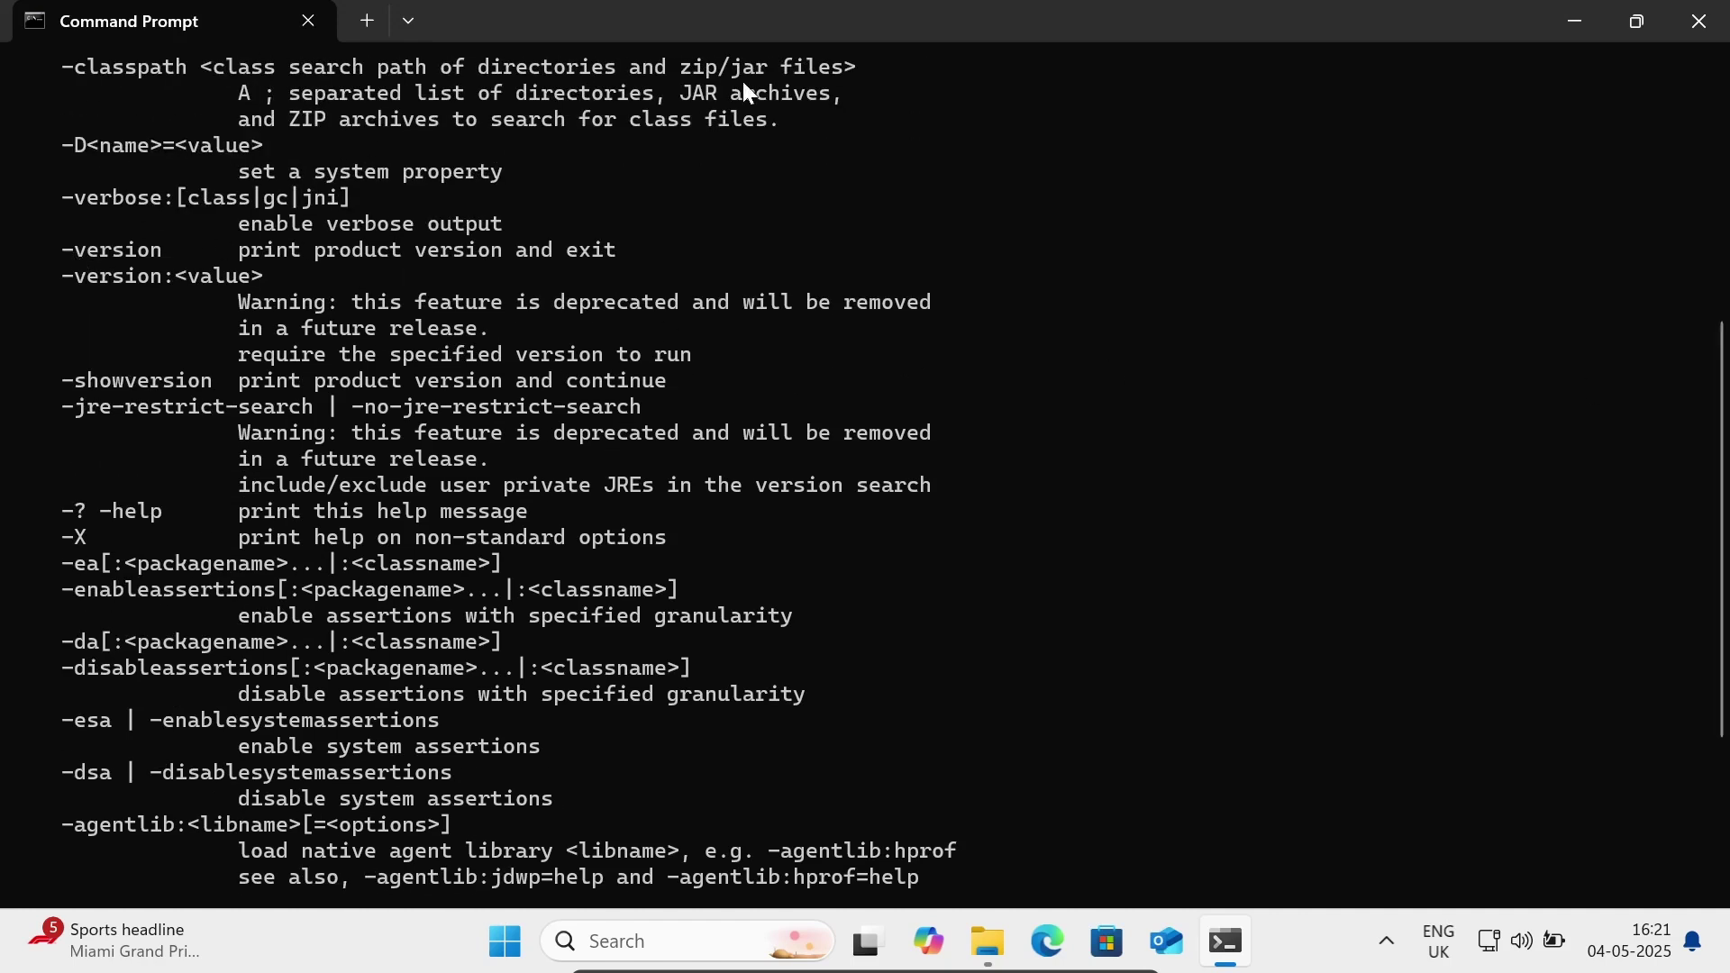
Reopen a fresh Command Prompt and run java -version, confirming it reports 1.8.0_401
{"action": "left_click", "coordinate": [1692, 20]}
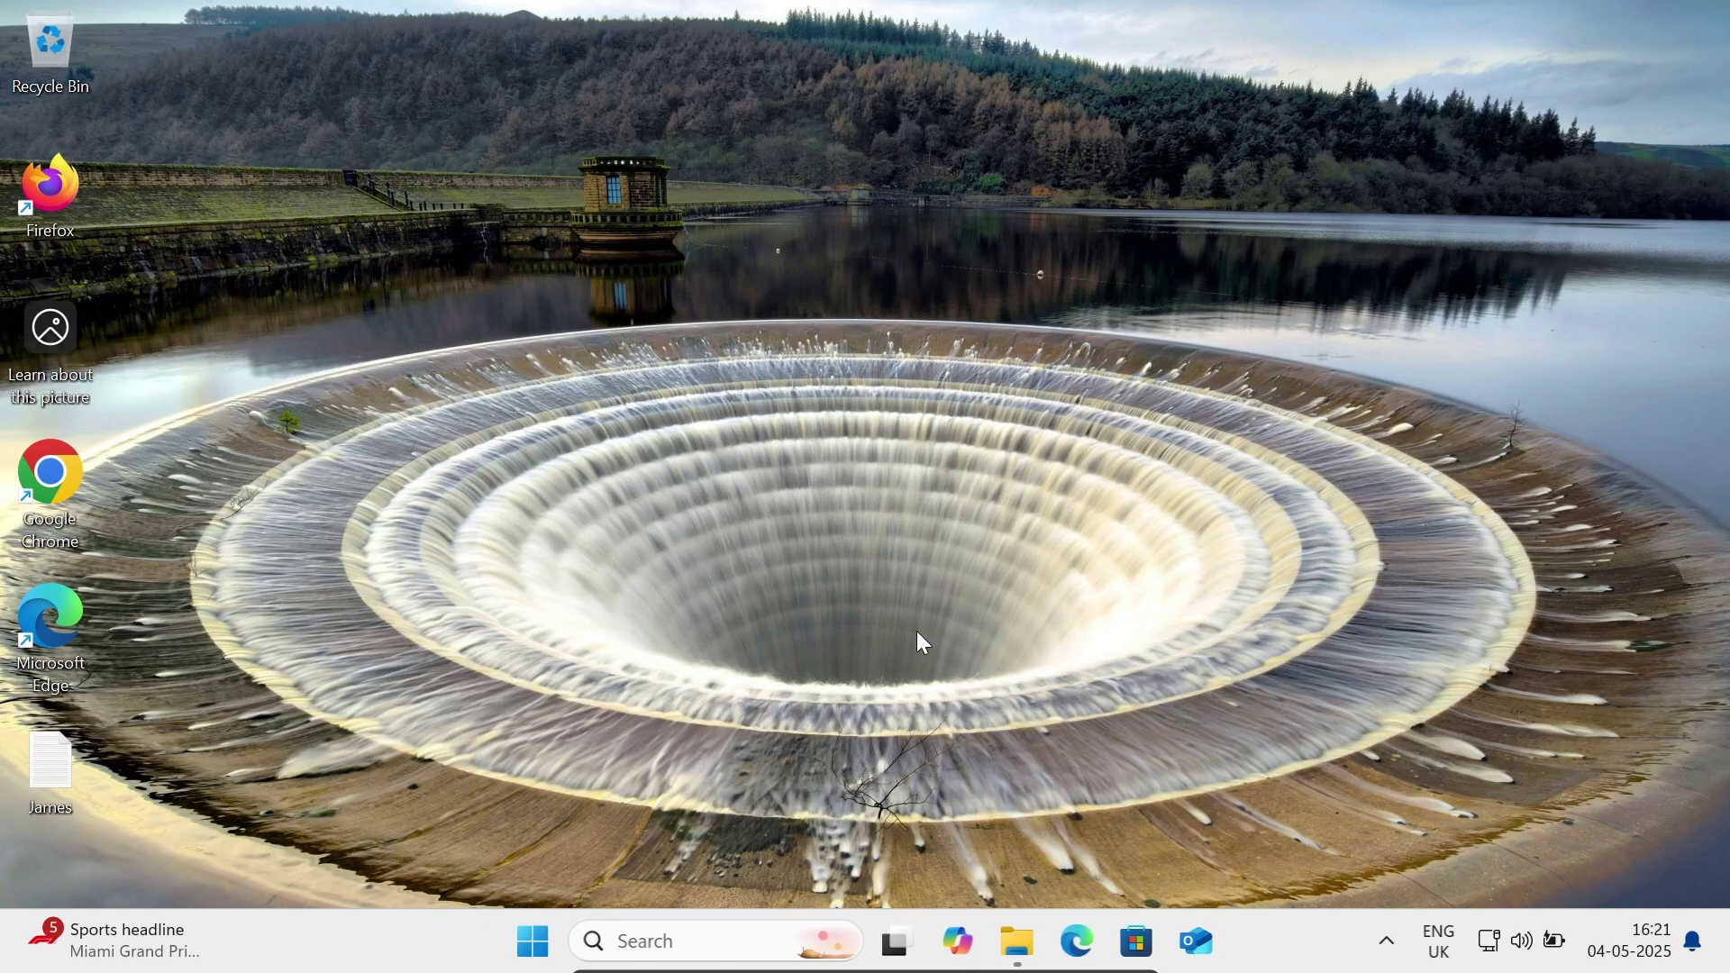
{"action": "left_click", "coordinate": [672, 933]}
{"action": "type", "text": "cmd"}
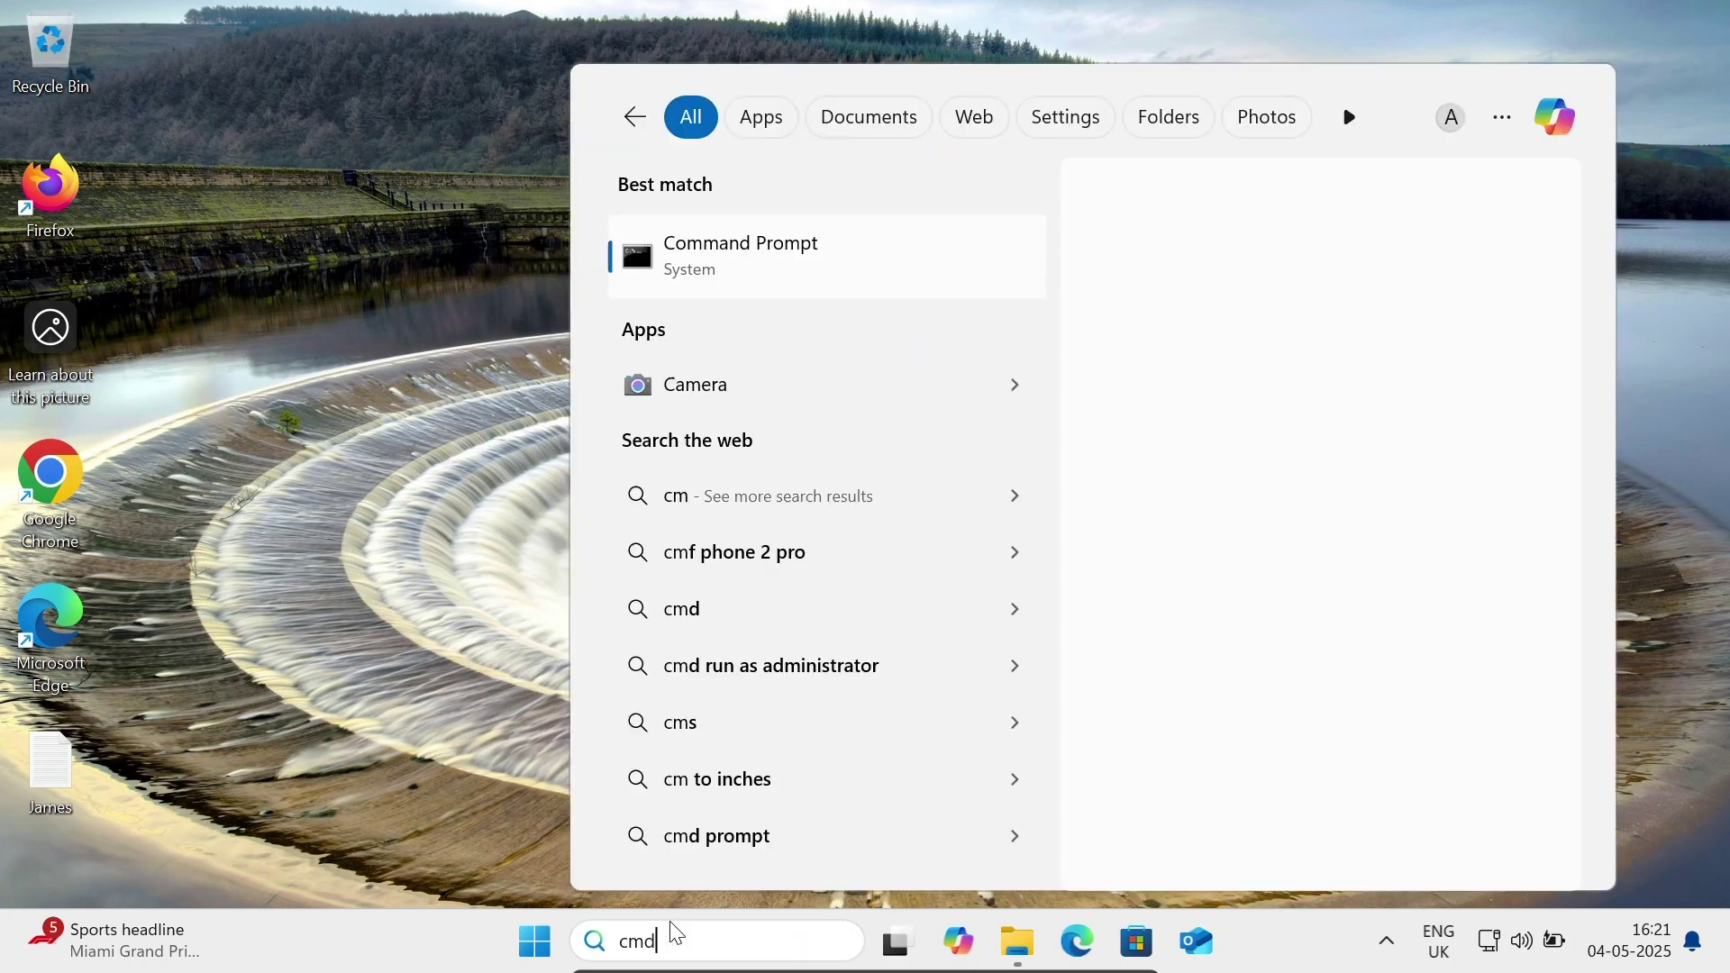
{"action": "key", "text": "Return"}
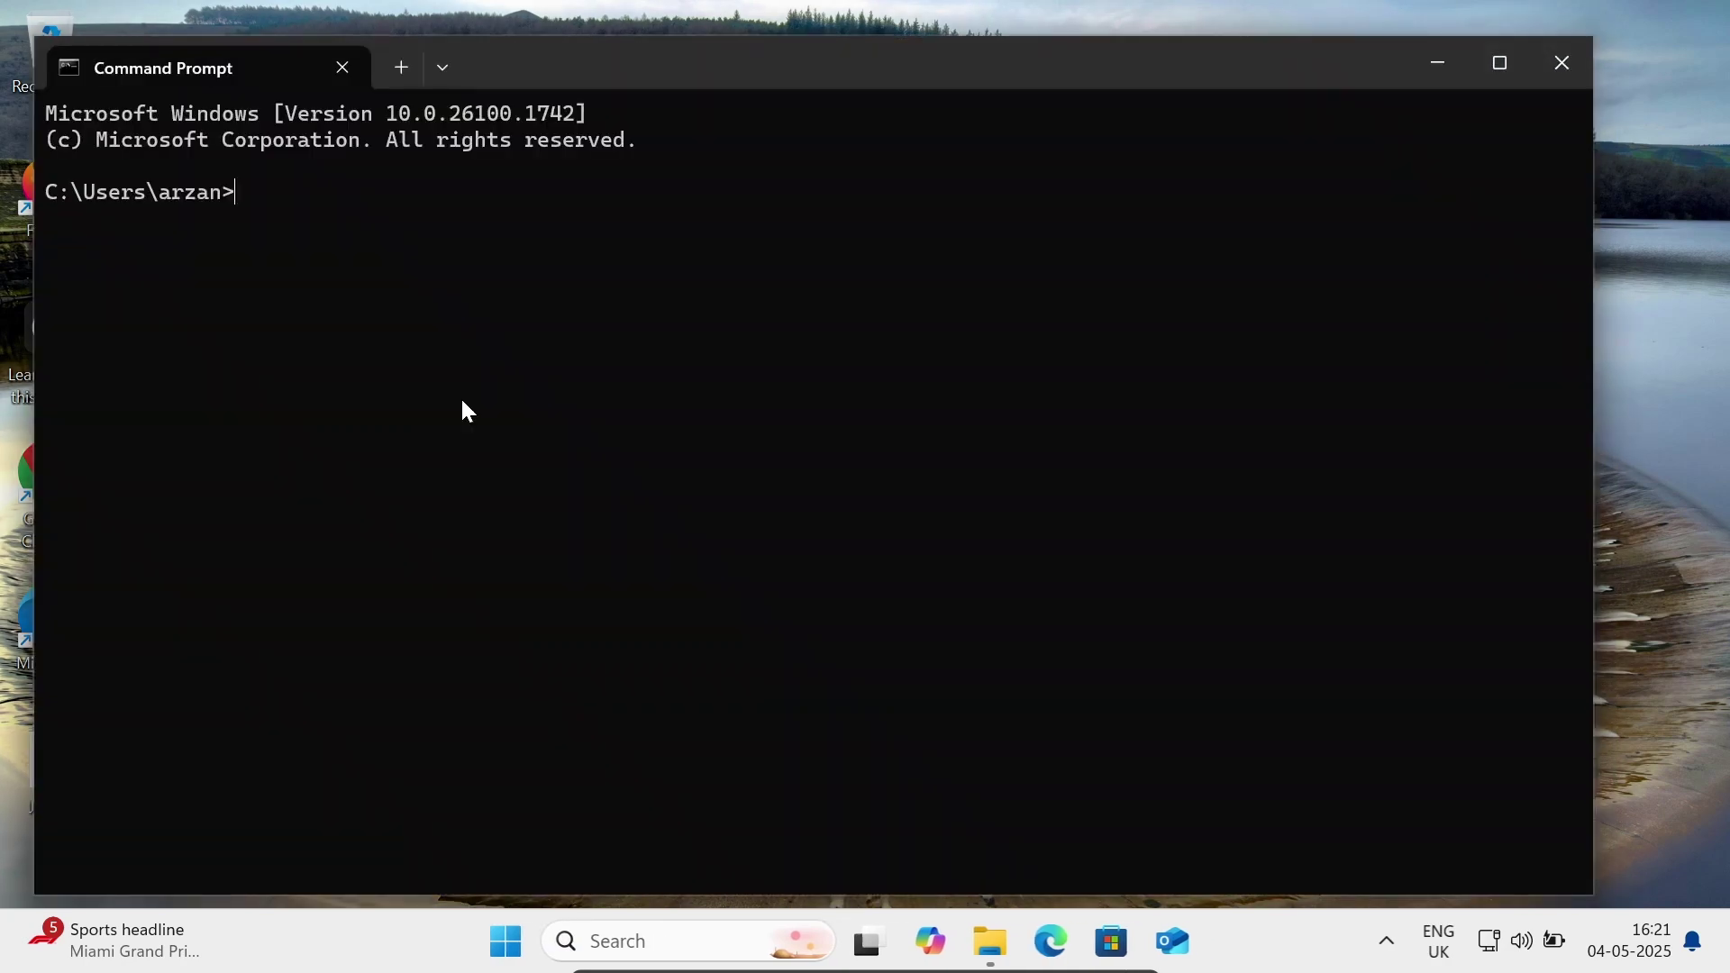
{"action": "type", "text": "java -version"}
{"action": "key", "text": "Return"}
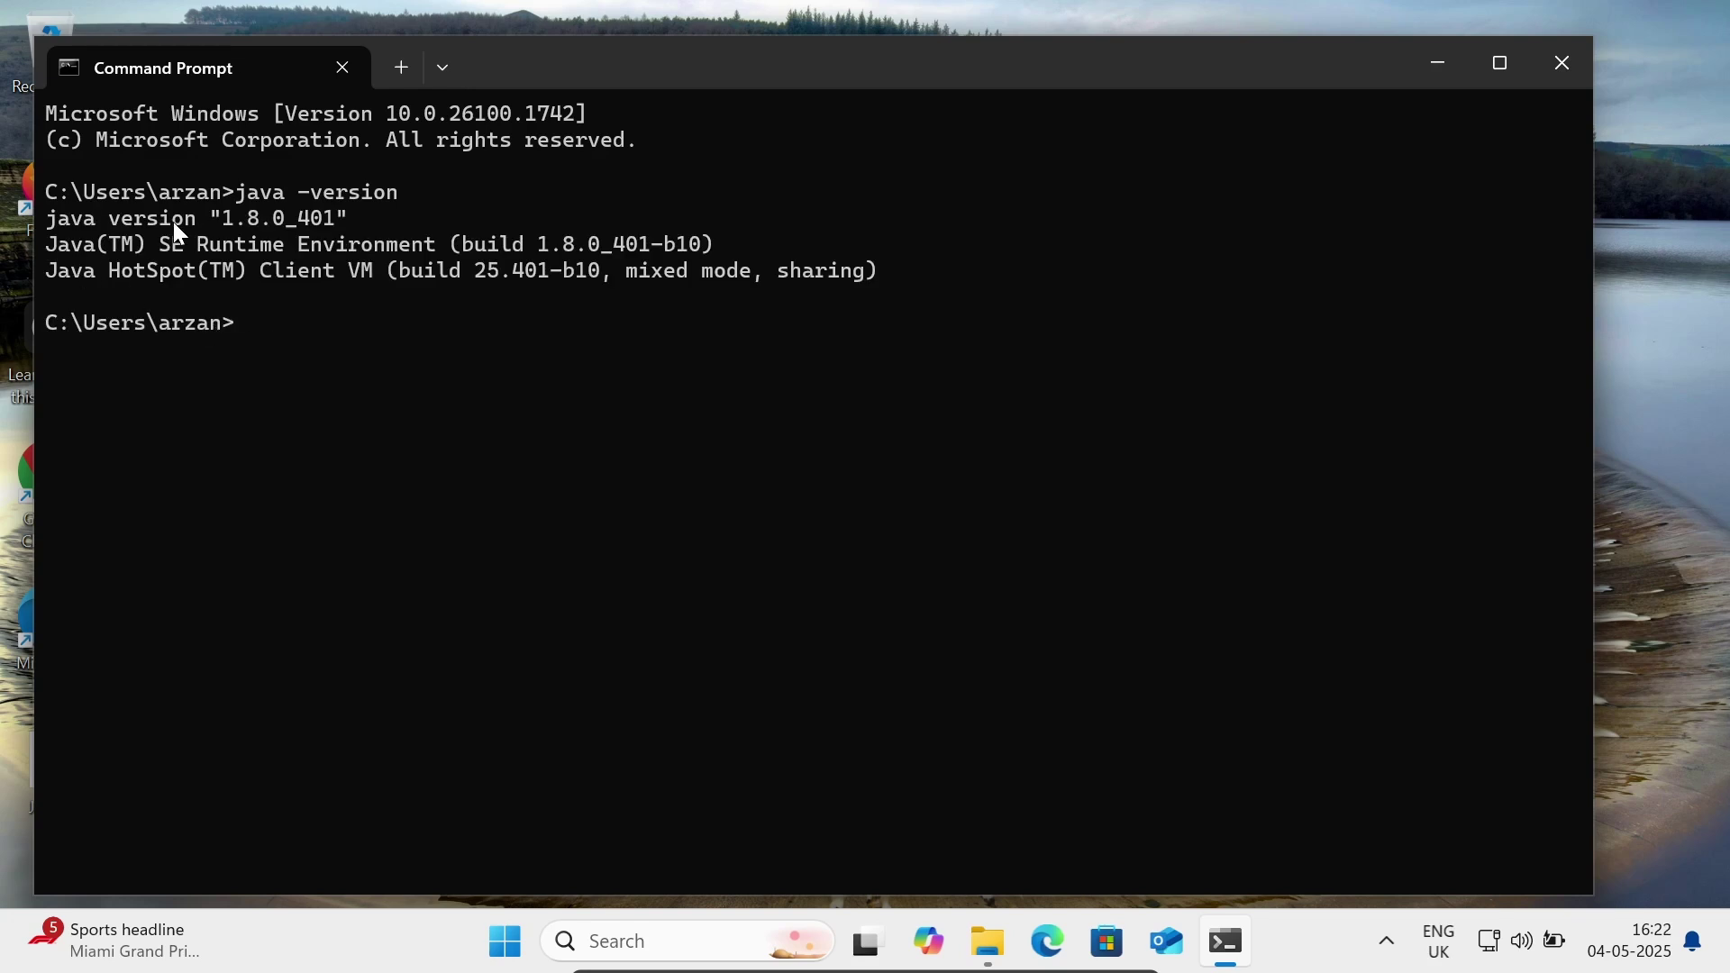